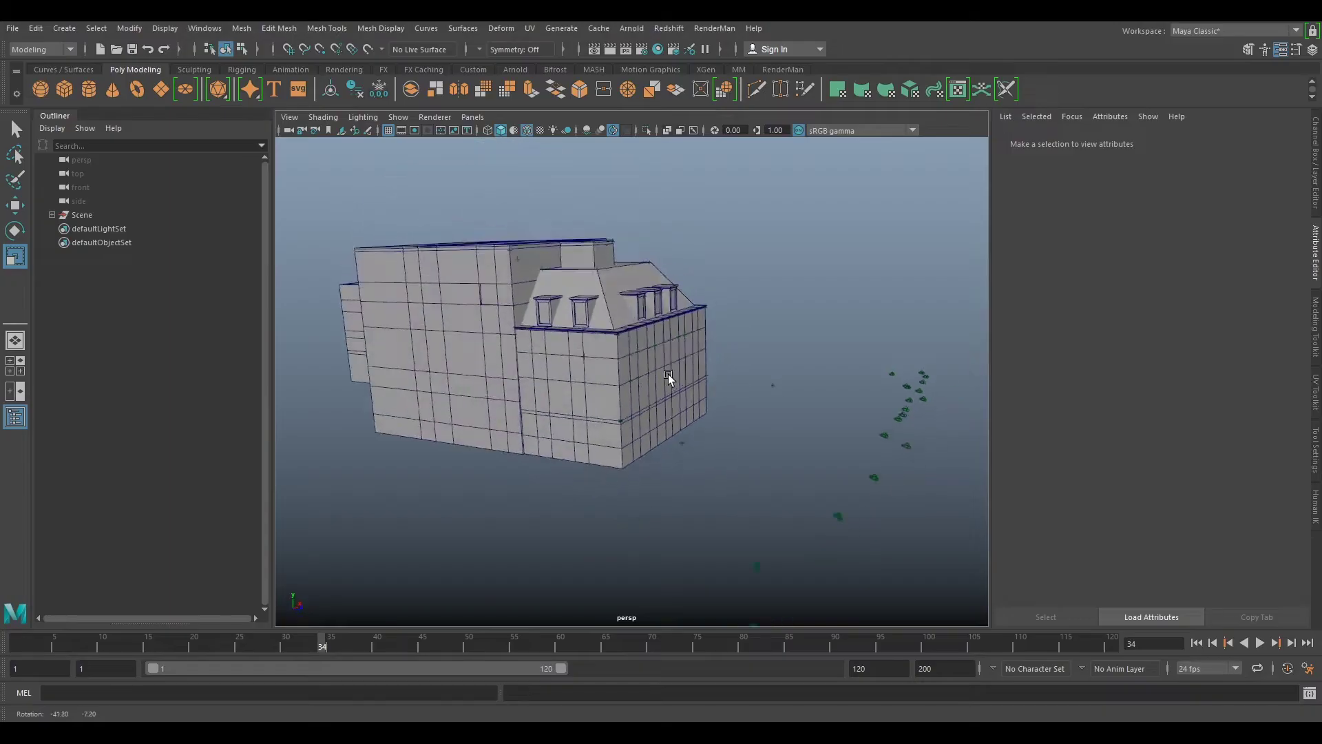
{"action": "left_click_drag", "start_coordinate": [673, 375], "coordinate": [778, 416], "text": "alt"}
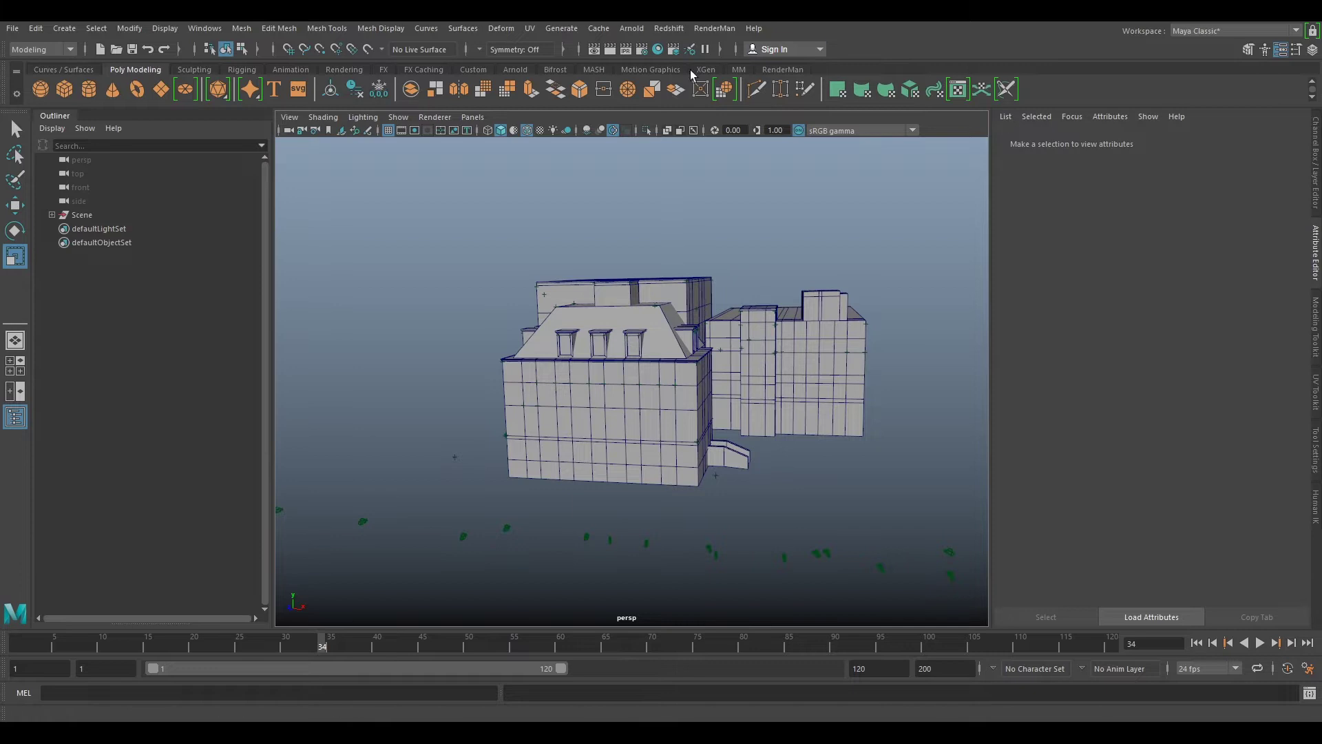
Step: Create a polygon cube and show its polyCube1 creation attributes
{"action": "left_click", "coordinate": [65, 92]}
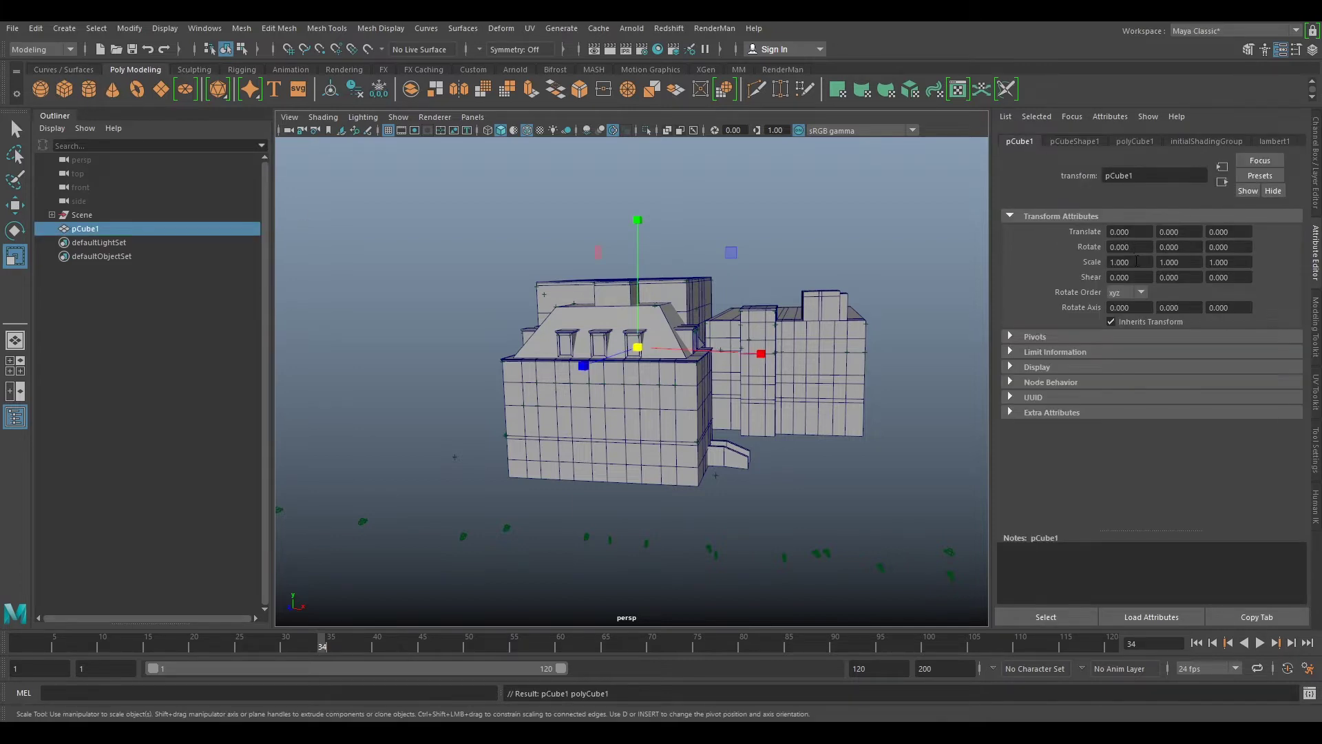
{"action": "left_click", "coordinate": [1093, 145]}
{"action": "left_click", "coordinate": [1103, 145]}
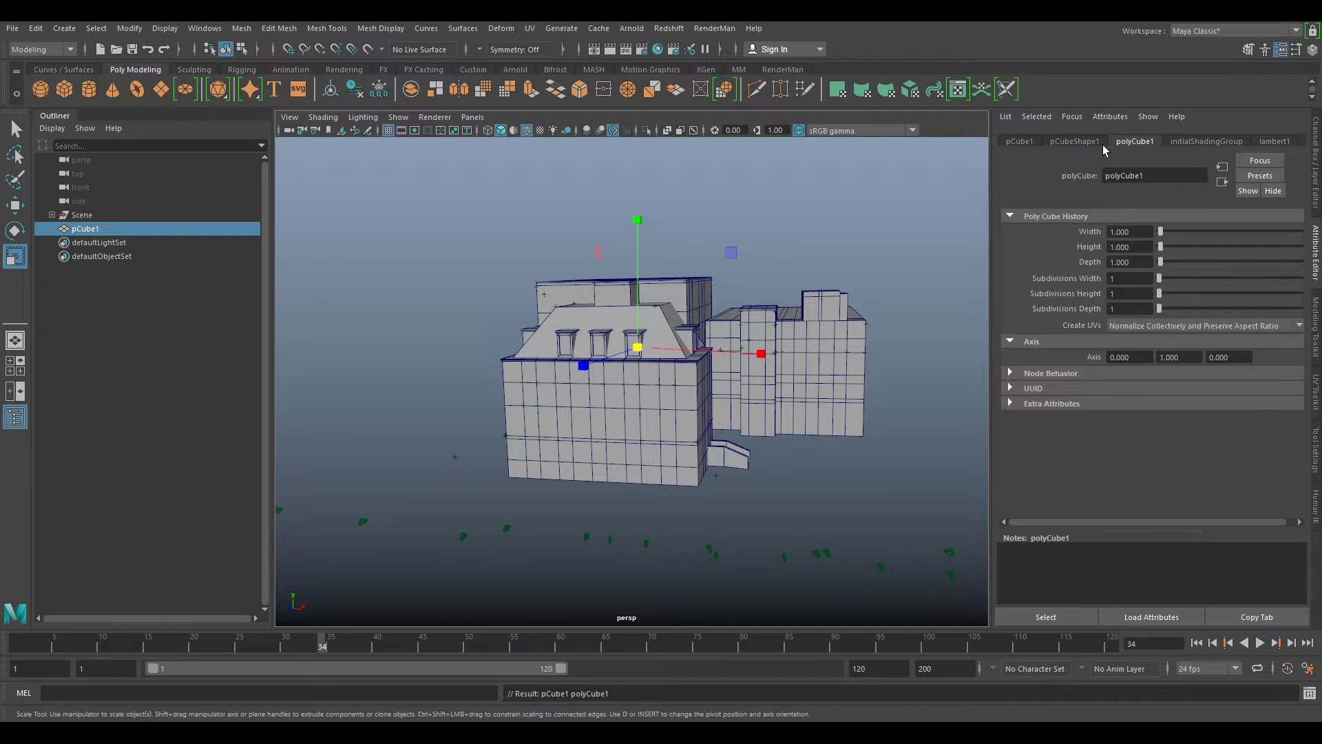
Step: Set the new cube's width, height and depth each to 100
{"action": "double_click", "coordinate": [1135, 236]}
{"action": "type", "text": "100"}
{"action": "double_click", "coordinate": [1150, 248]}
{"action": "type", "text": "100"}
{"action": "double_click", "coordinate": [1129, 262]}
{"action": "type", "text": "100"}
{"action": "key", "text": "Return"}
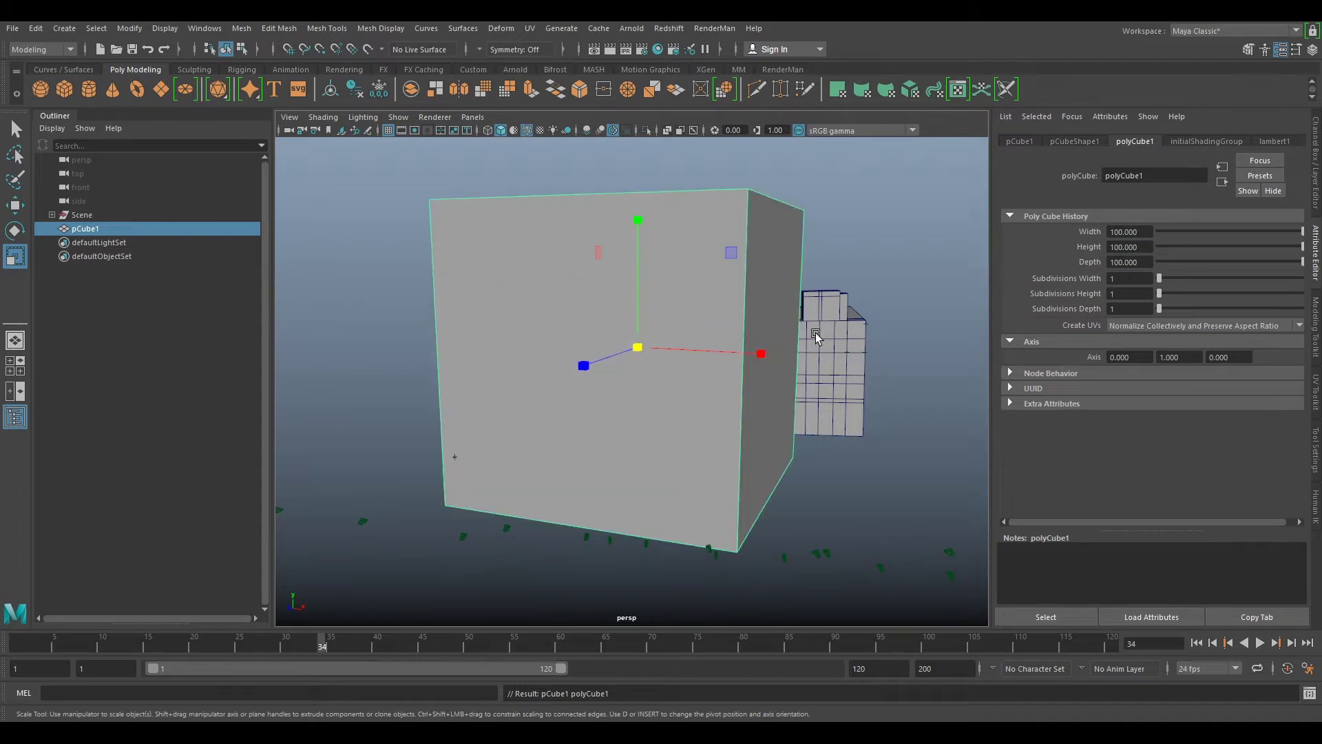
Step: Move the cube along its X axis so it stands clear of the building geometry
{"action": "scroll", "coordinate": [765, 324], "scroll_direction": "down", "scroll_amount": 4}
{"action": "left_click_drag", "start_coordinate": [759, 333], "coordinate": [923, 279], "text": "alt"}
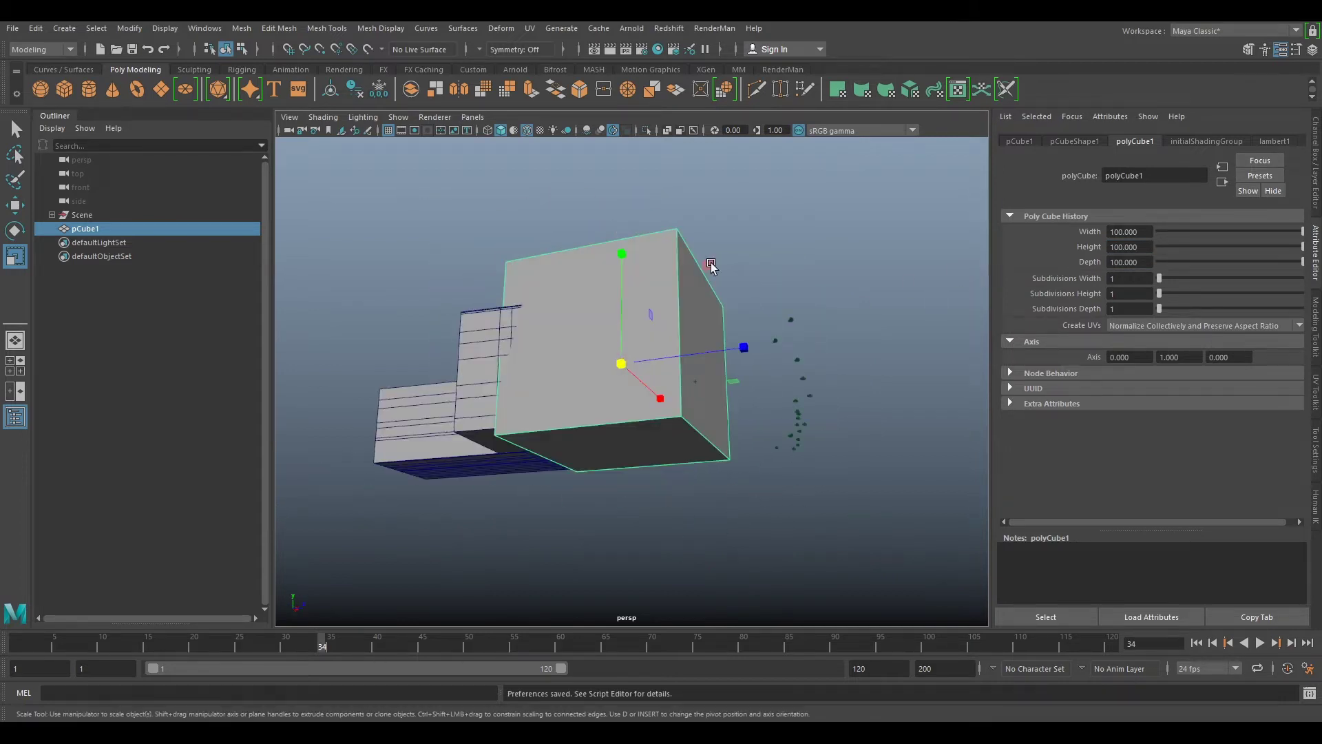
{"action": "left_click_drag", "start_coordinate": [750, 399], "coordinate": [594, 295], "text": "alt"}
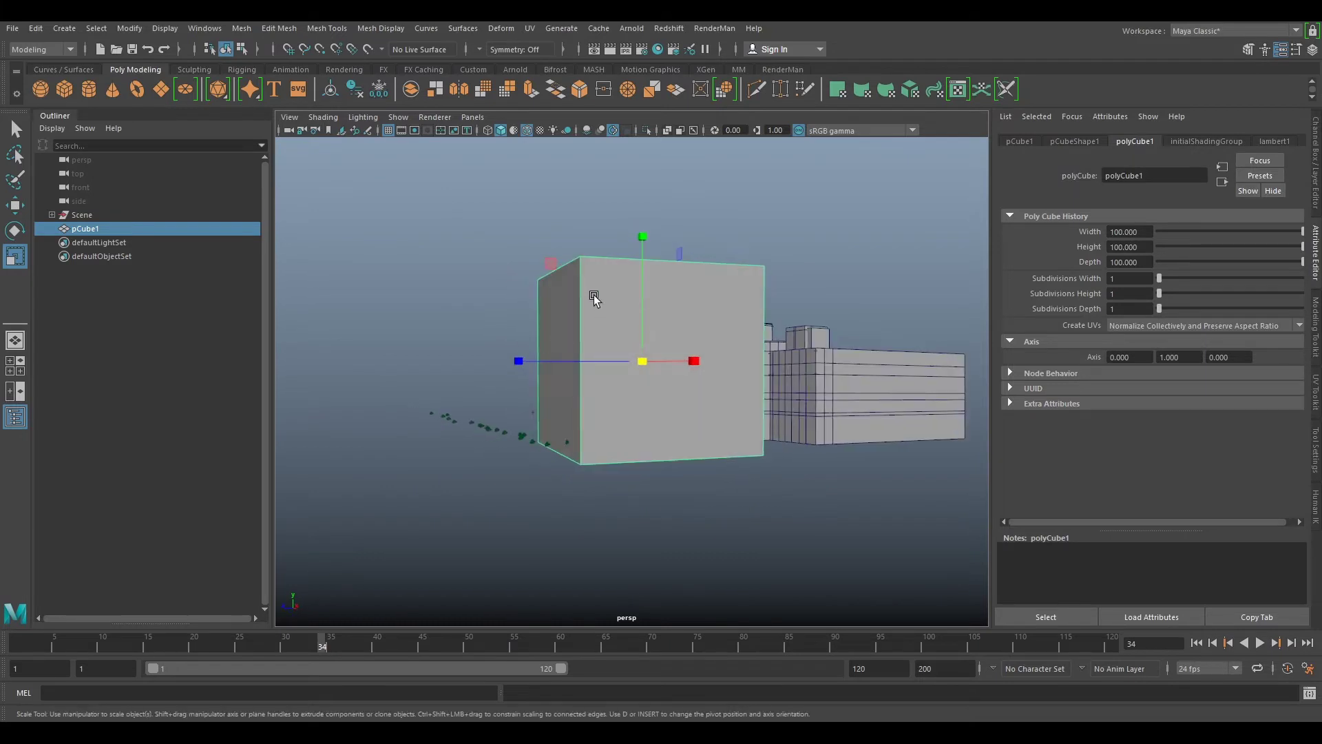
{"action": "left_click_drag", "start_coordinate": [882, 298], "coordinate": [855, 526], "text": "alt"}
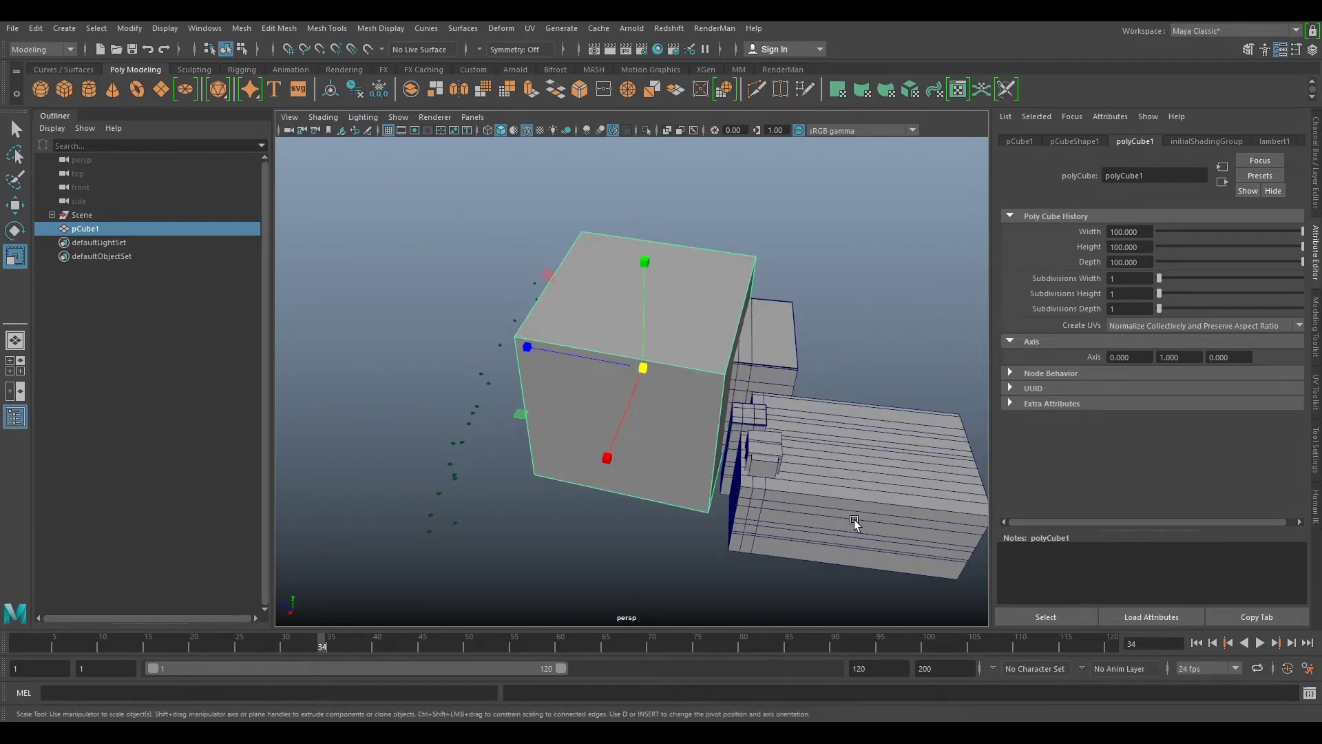
{"action": "left_click_drag", "start_coordinate": [473, 365], "coordinate": [833, 319], "text": "alt"}
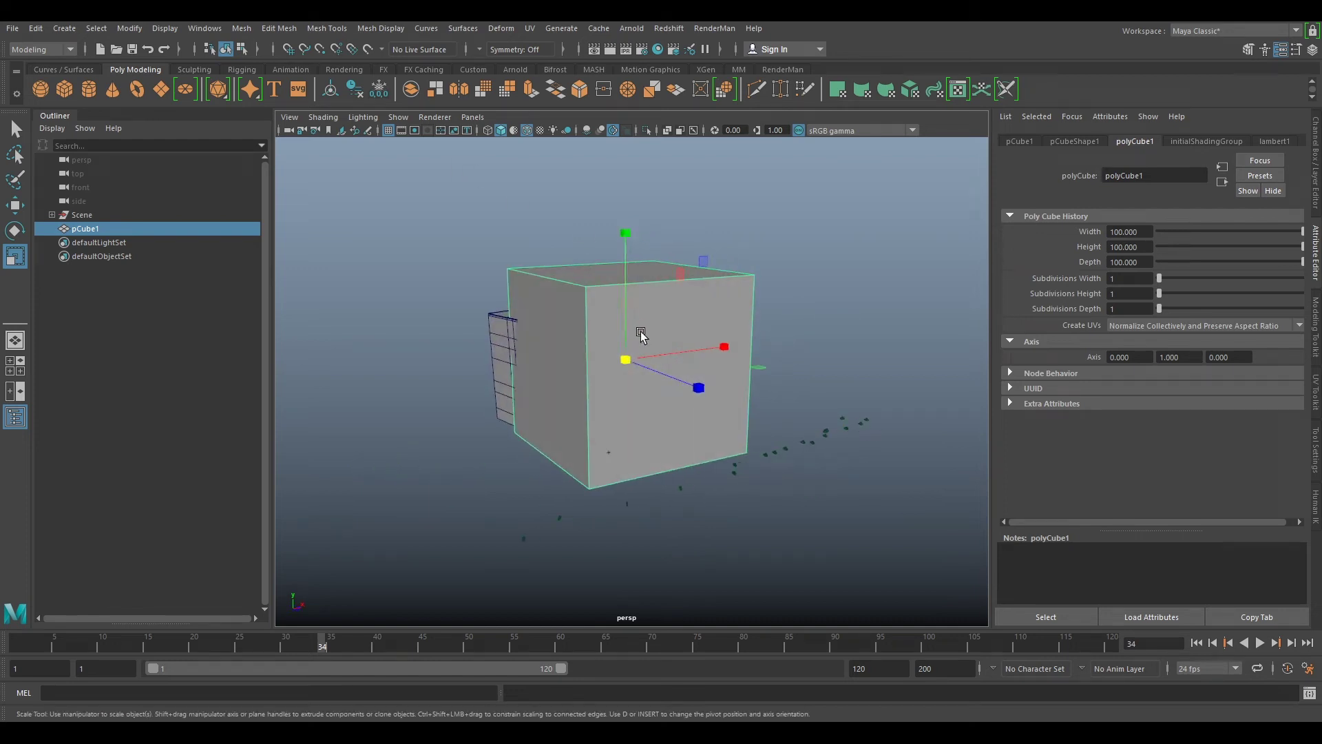
{"action": "key", "text": "w"}
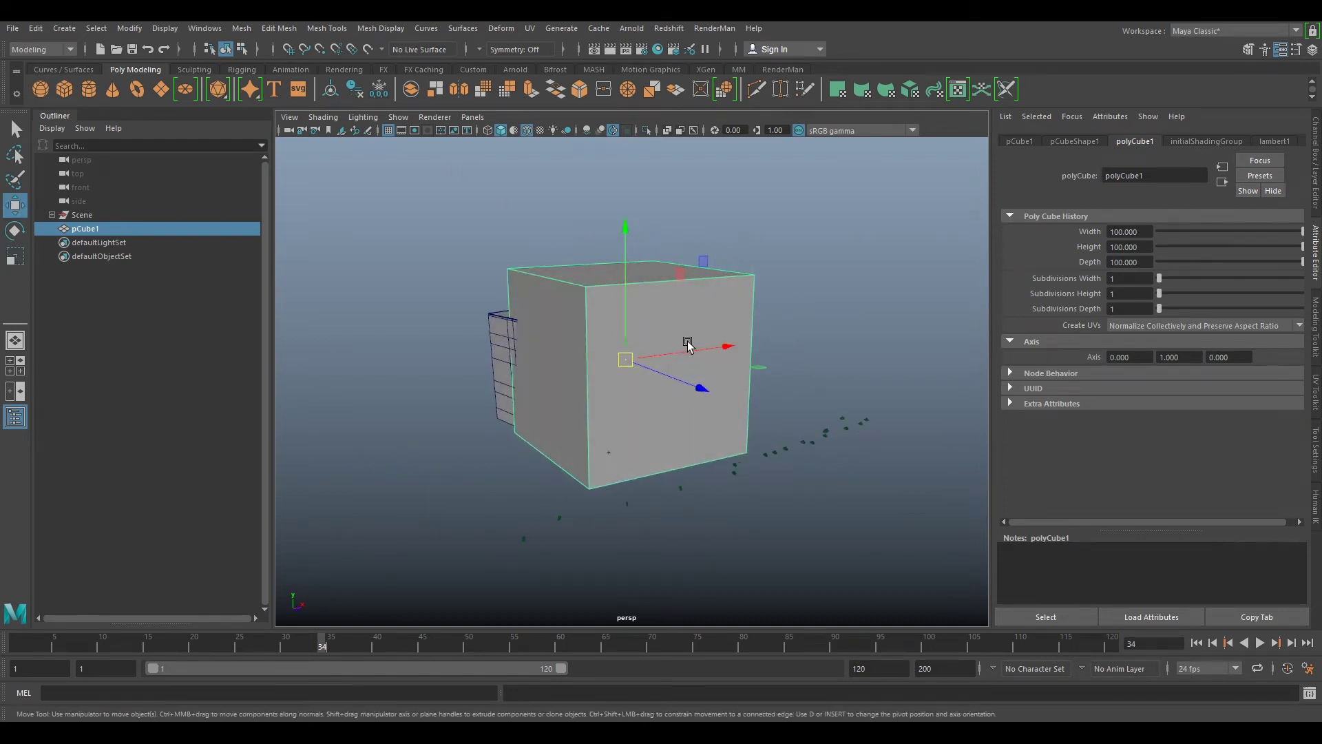
{"action": "left_click_drag", "start_coordinate": [680, 356], "coordinate": [403, 372]}
{"action": "right_click_drag", "start_coordinate": [413, 375], "coordinate": [655, 412], "text": "alt"}
{"action": "left_click_drag", "start_coordinate": [655, 412], "coordinate": [687, 429], "text": "alt"}
Step: View the building through the IMG_3860_tif_16_1 and IMG_3859_tif_15_1 cameras and return the viewport to the perspective camera
{"action": "left_click", "coordinate": [51, 215]}
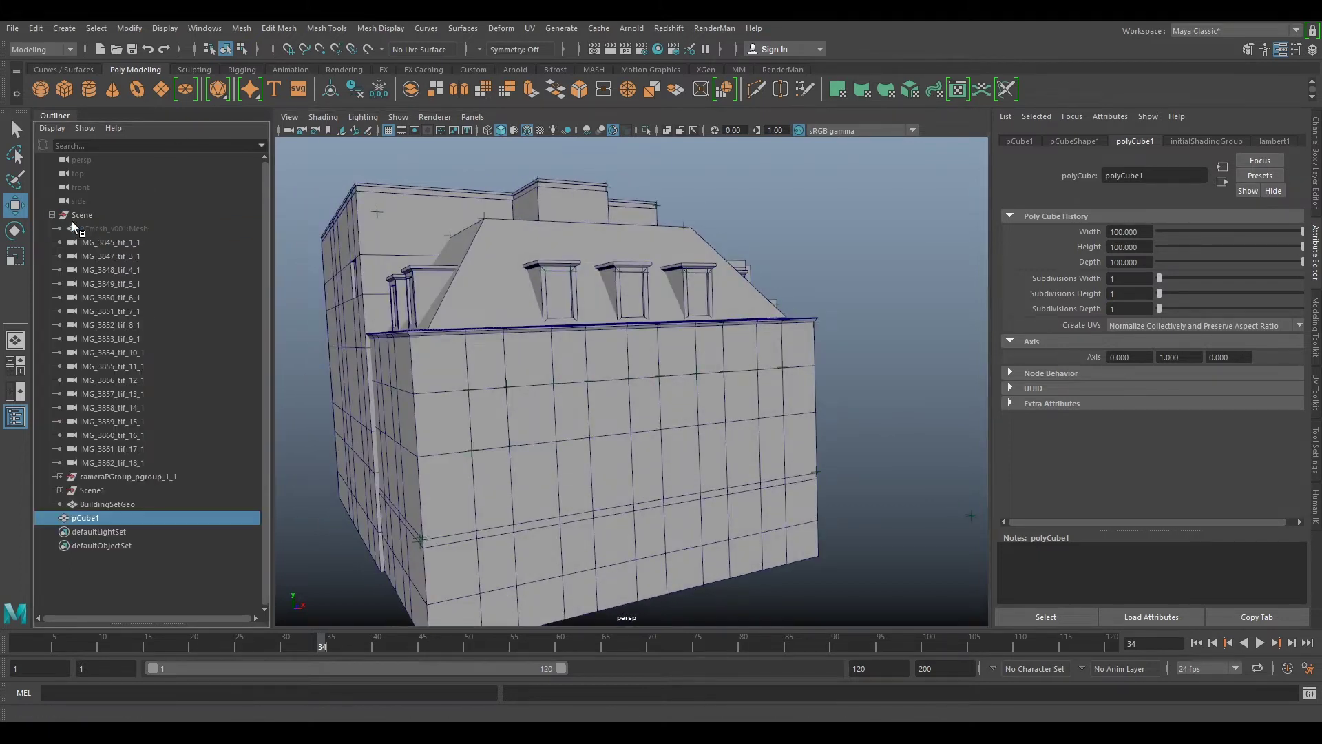
{"action": "left_click", "coordinate": [108, 436]}
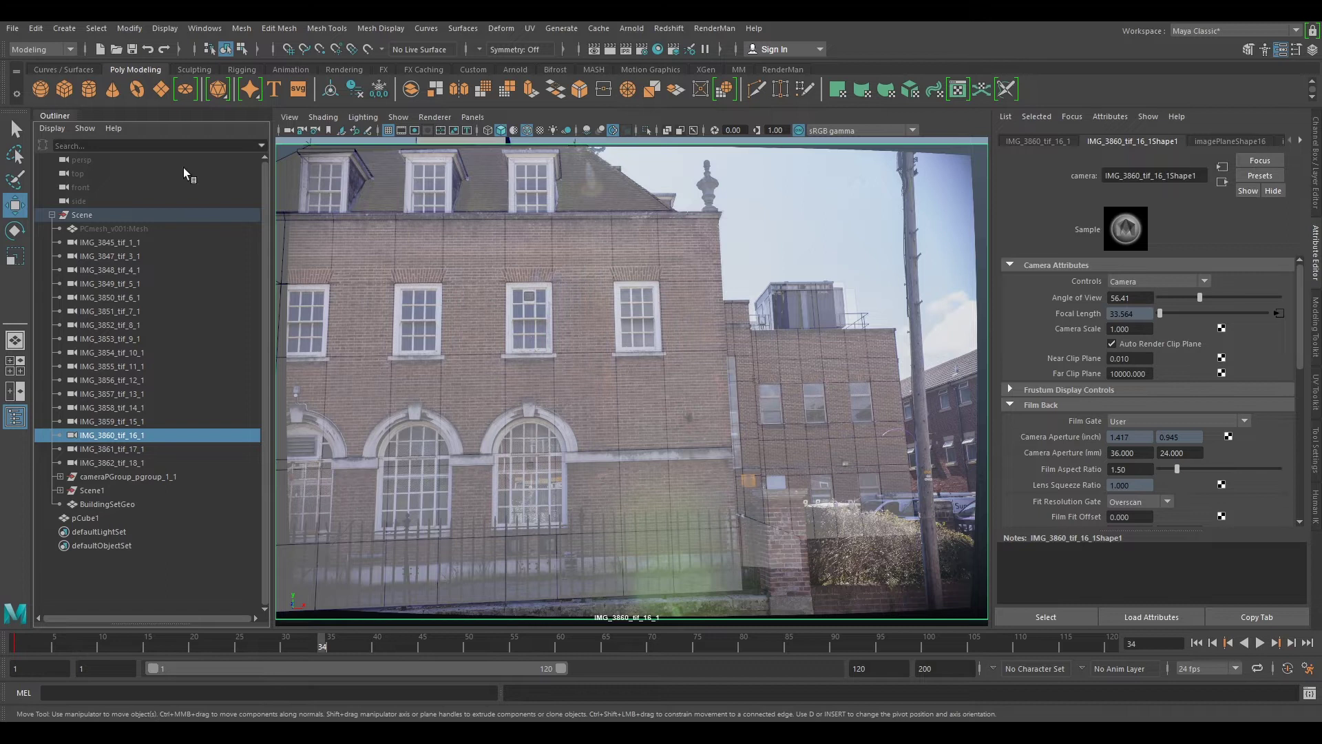
{"action": "left_click", "coordinate": [95, 422]}
{"action": "middle_click_drag", "start_coordinate": [94, 422], "coordinate": [656, 427]}
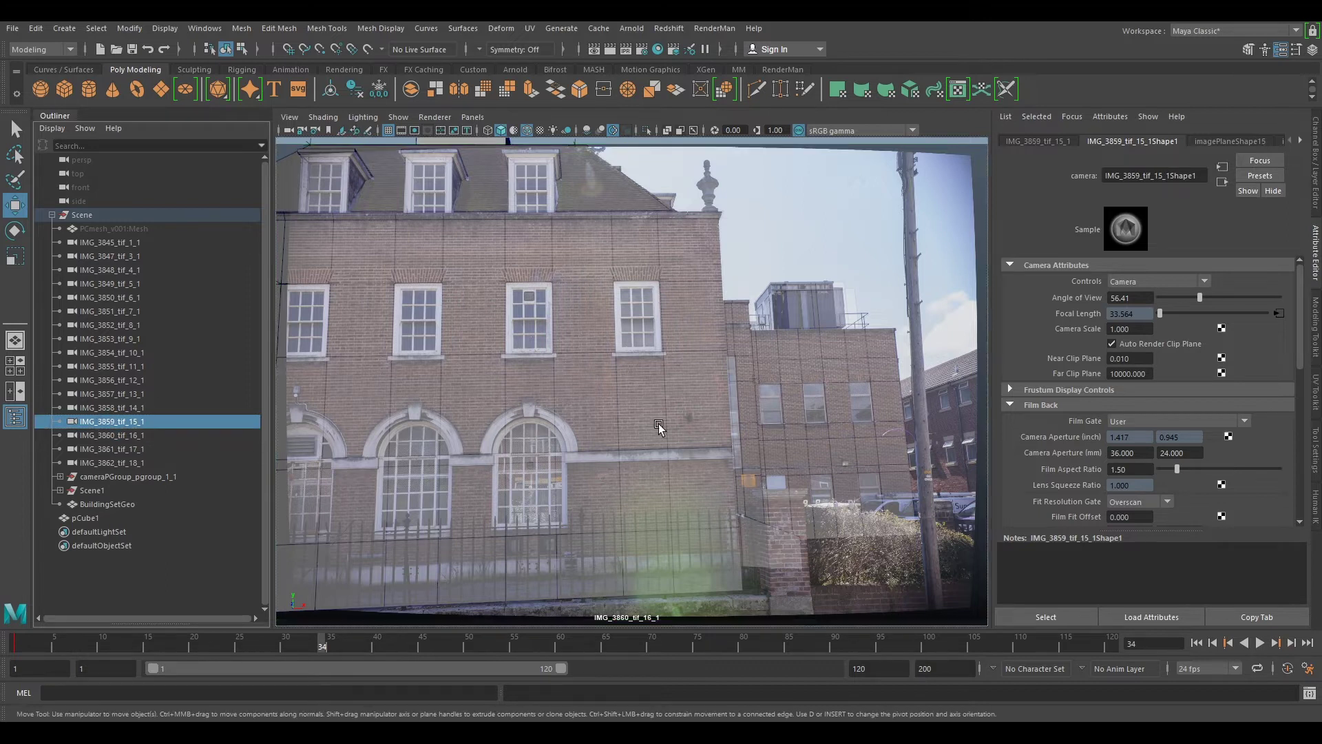
{"action": "left_click", "coordinate": [472, 117]}
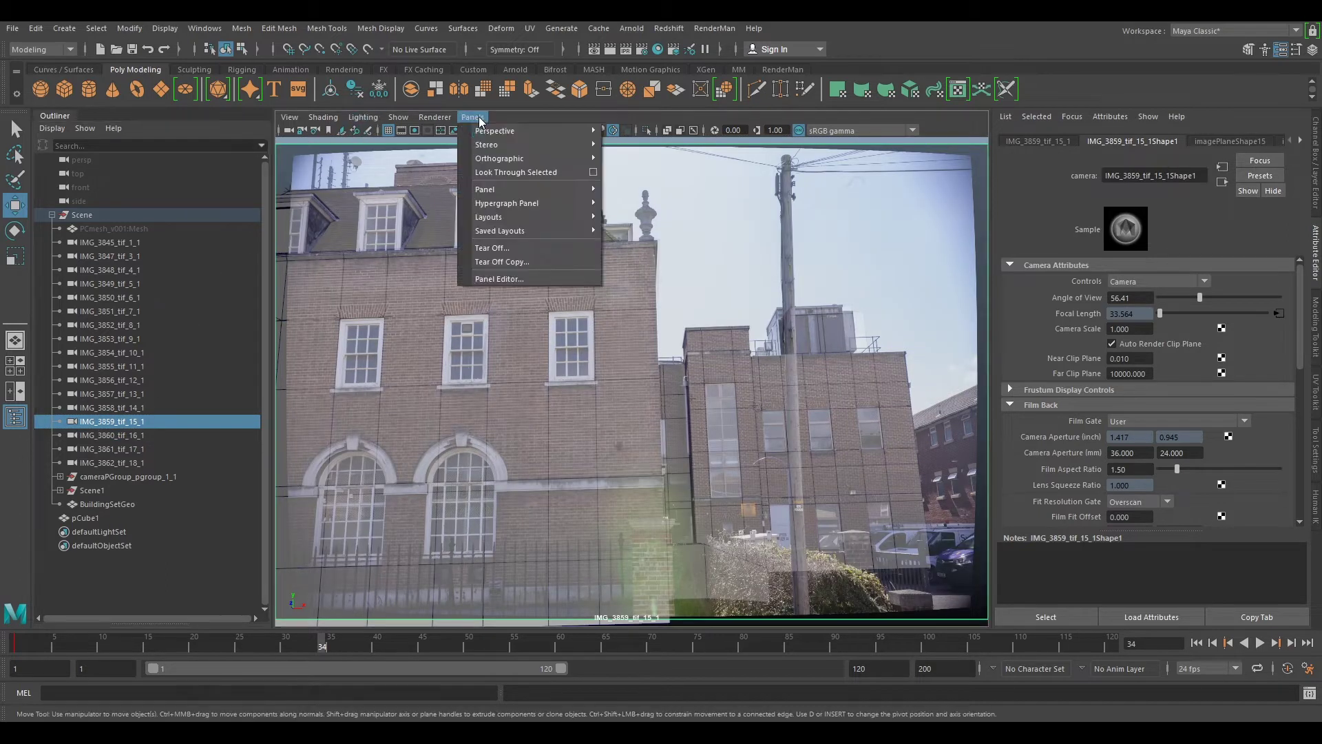
{"action": "mouse_move", "coordinate": [541, 132]}
{"action": "left_click", "coordinate": [636, 385]}
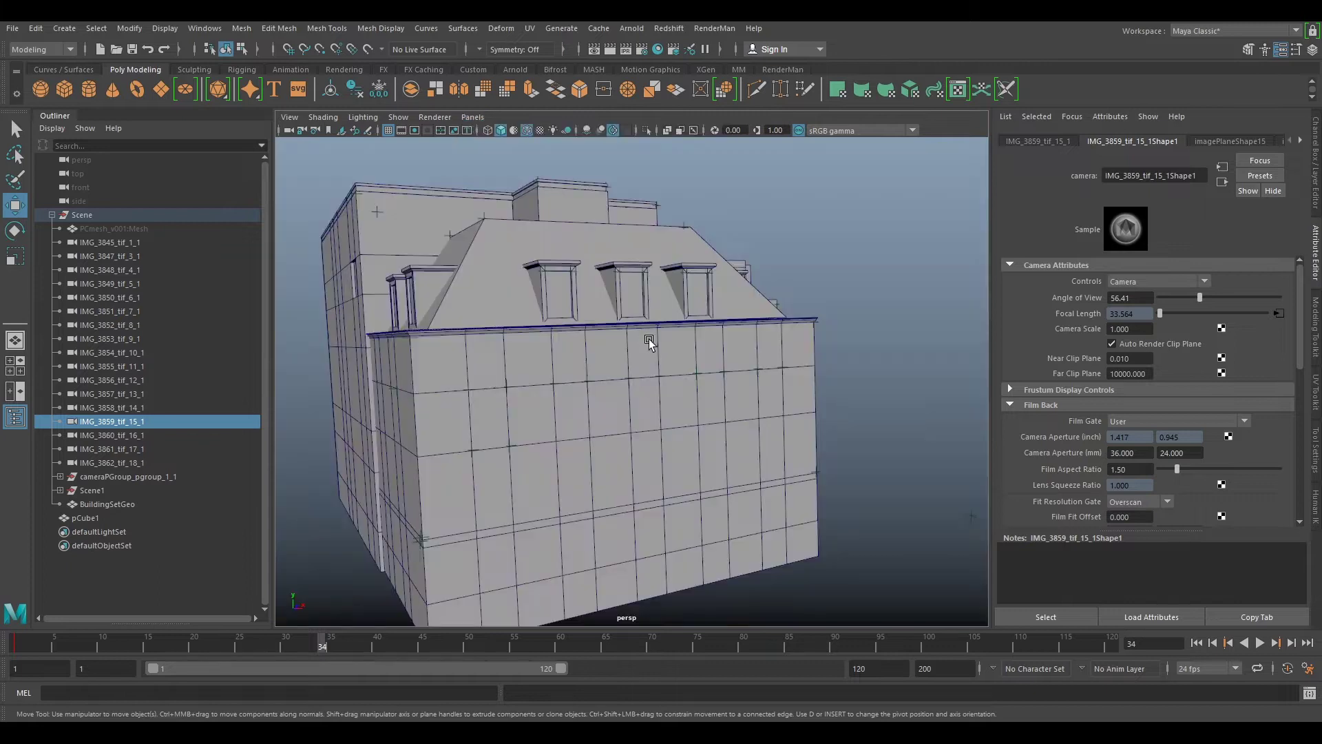
{"action": "left_click_drag", "start_coordinate": [865, 510], "coordinate": [831, 466], "text": "alt"}
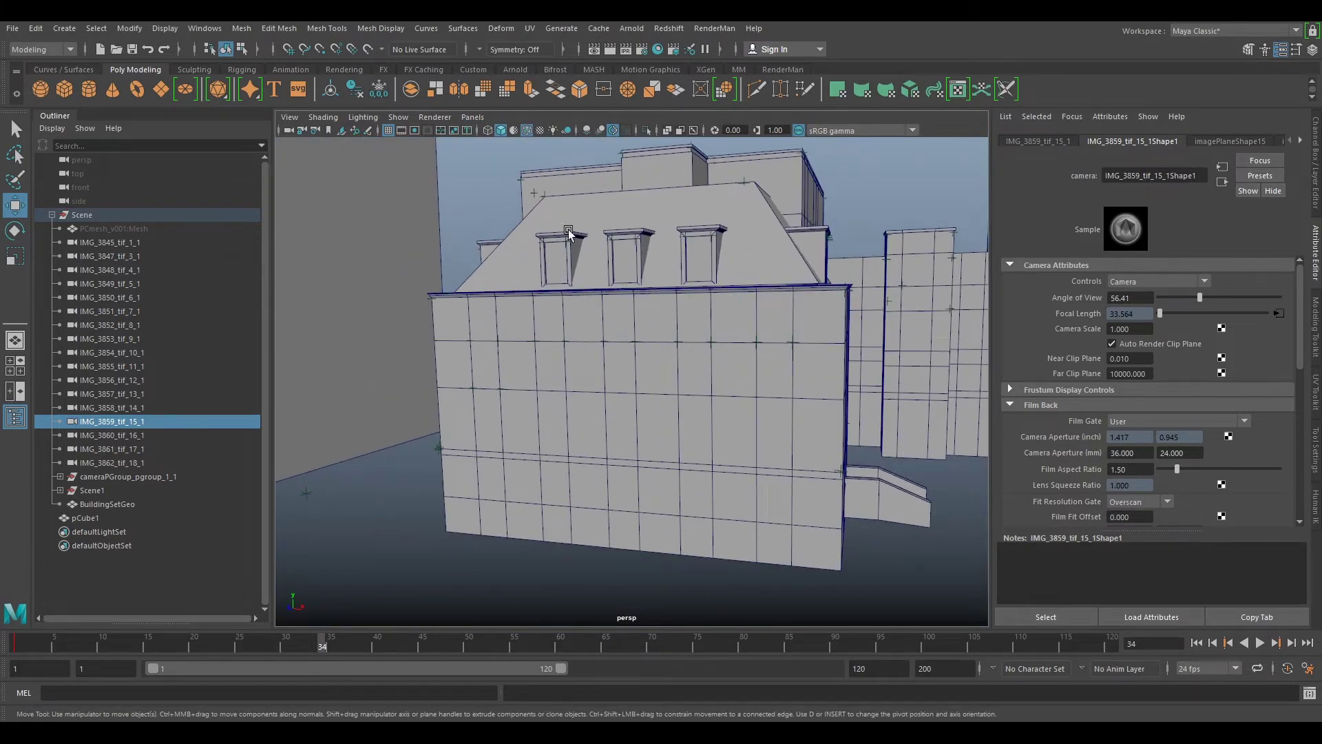
Step: Look through camera IMG_3845_tif_1_1 and examine the brickwork around the building's corner at close range with 2D pan/zoom
{"action": "left_click", "coordinate": [108, 243]}
{"action": "middle_click_drag", "start_coordinate": [108, 244], "coordinate": [662, 347]}
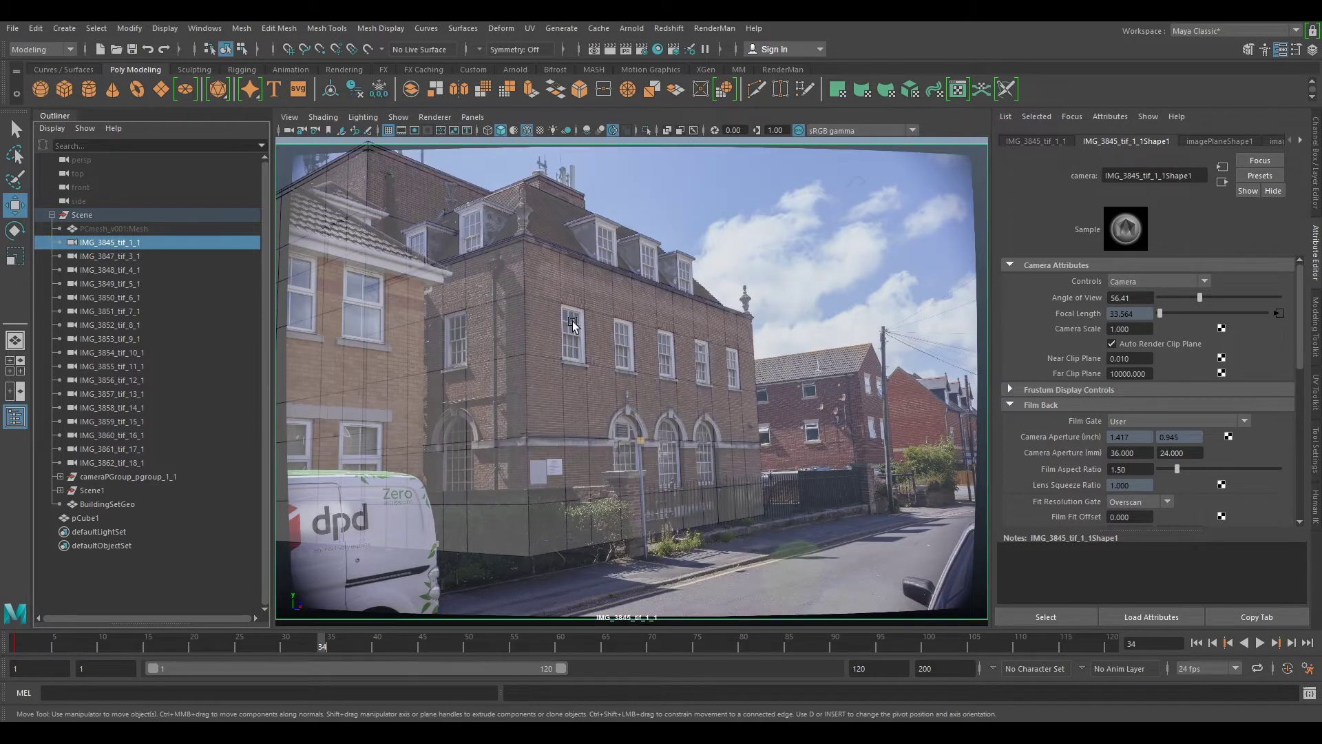
{"action": "key", "text": "backslash"}
{"action": "right_click_drag", "start_coordinate": [581, 401], "coordinate": [490, 360]}
{"action": "middle_click_drag", "start_coordinate": [694, 441], "coordinate": [462, 267]}
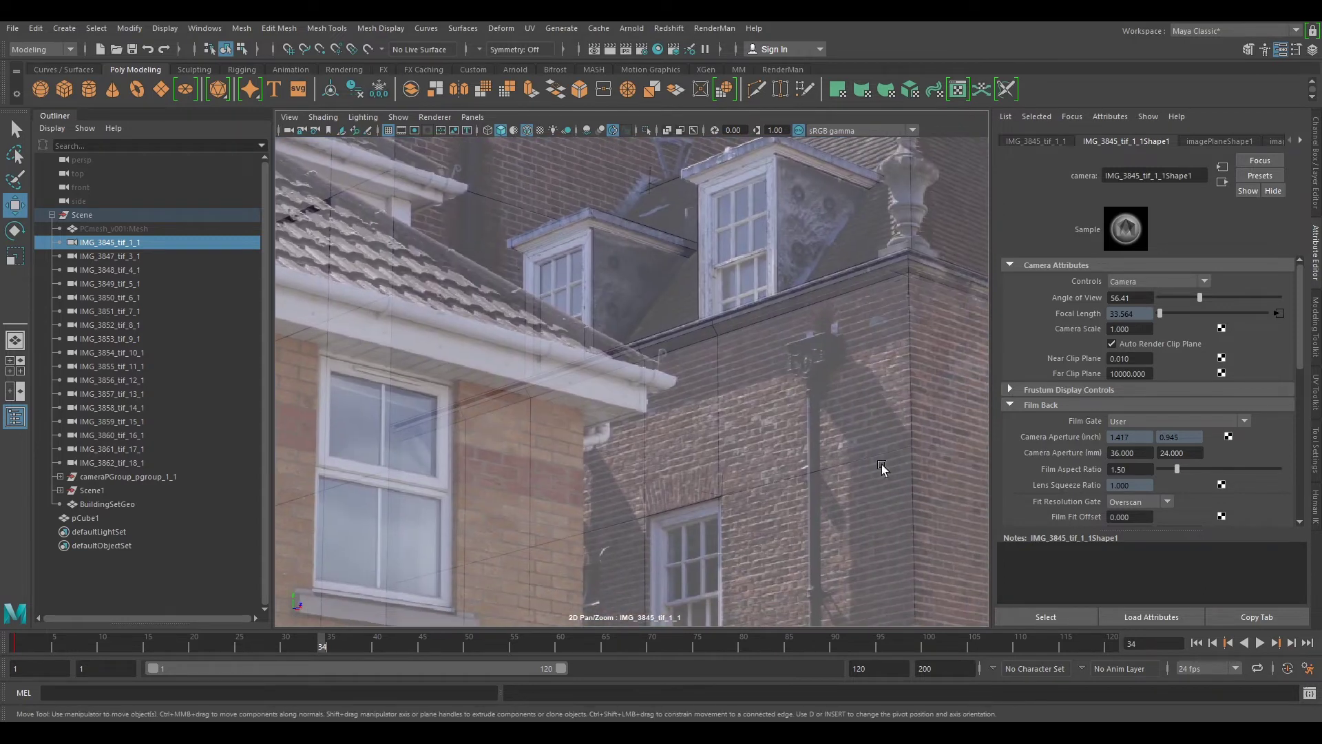
{"action": "middle_click_drag", "start_coordinate": [851, 389], "coordinate": [420, 181]}
{"action": "middle_click_drag", "start_coordinate": [755, 382], "coordinate": [732, 147]}
{"action": "middle_click_drag", "start_coordinate": [785, 382], "coordinate": [733, 361]}
{"action": "right_click_drag", "start_coordinate": [795, 402], "coordinate": [692, 337]}
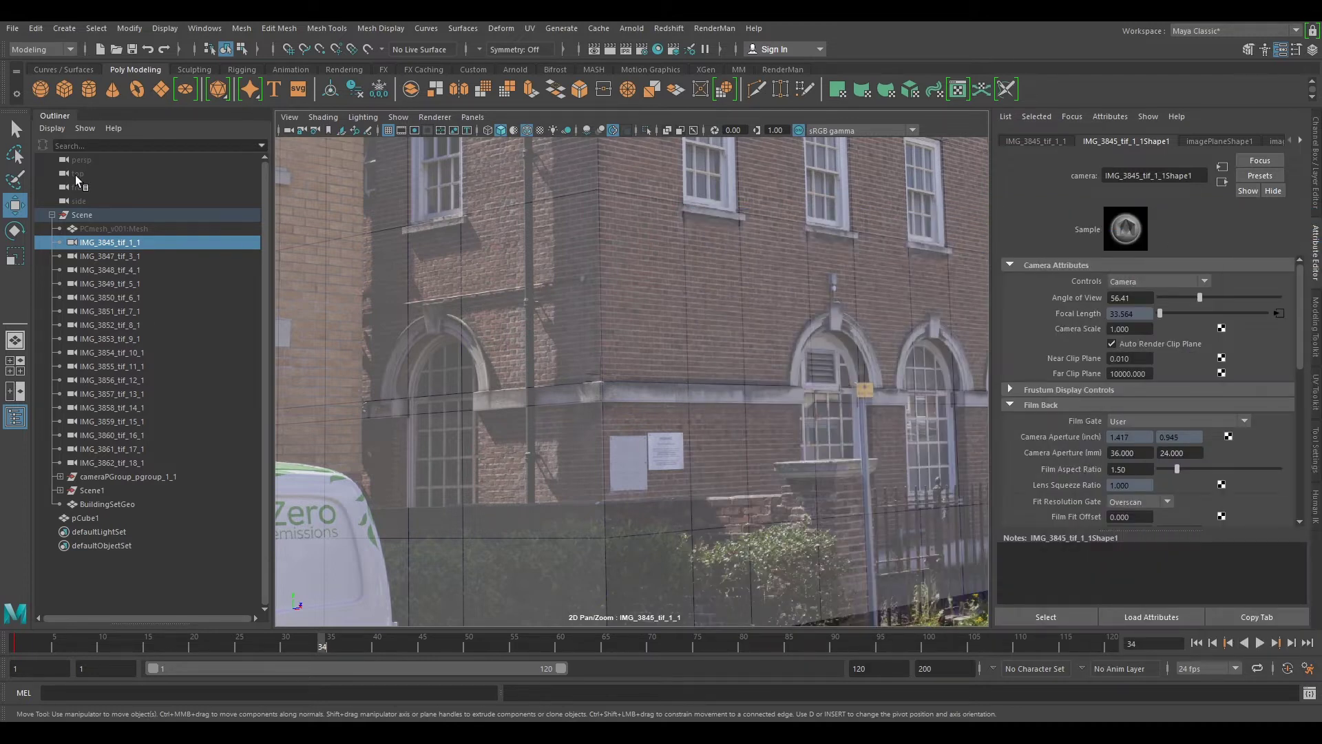
Step: Set the width of pCube1 to 22.5 and its height to 7.5
{"action": "left_click", "coordinate": [51, 214]}
{"action": "left_click", "coordinate": [95, 227]}
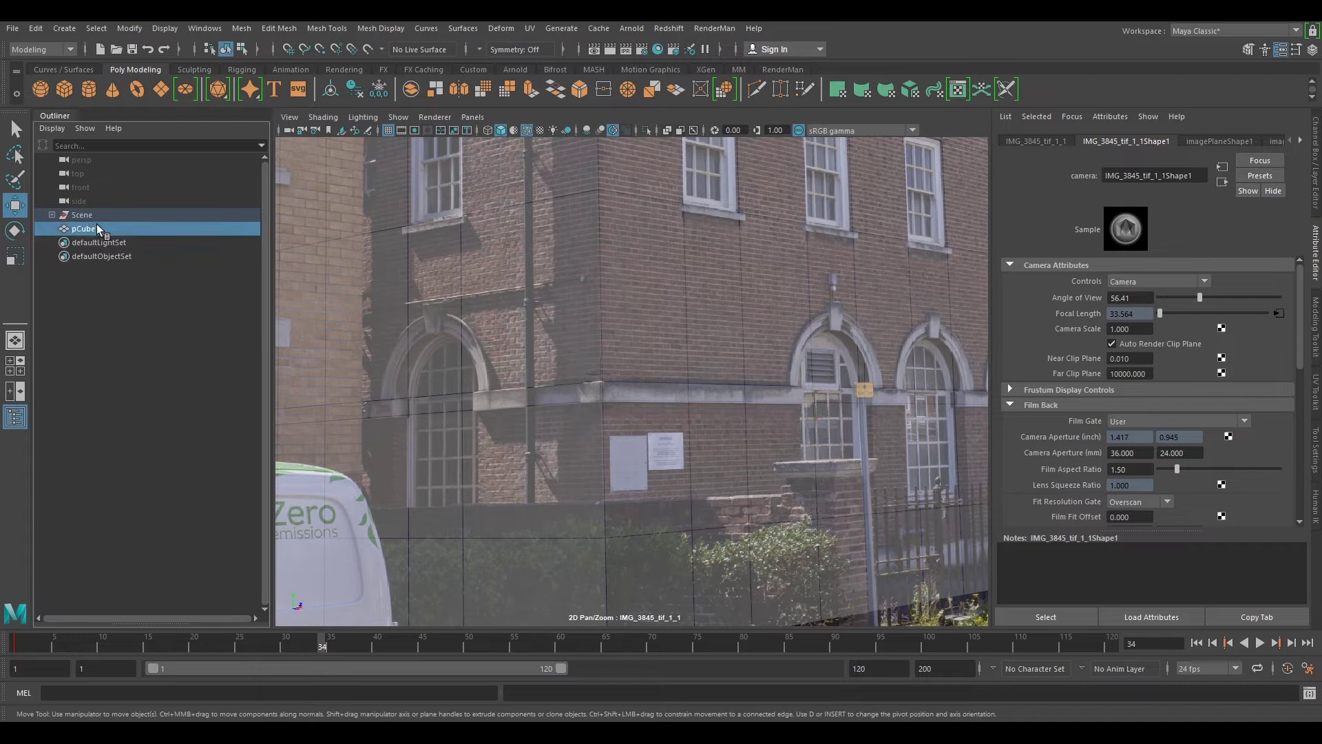
{"action": "left_click", "coordinate": [1133, 142]}
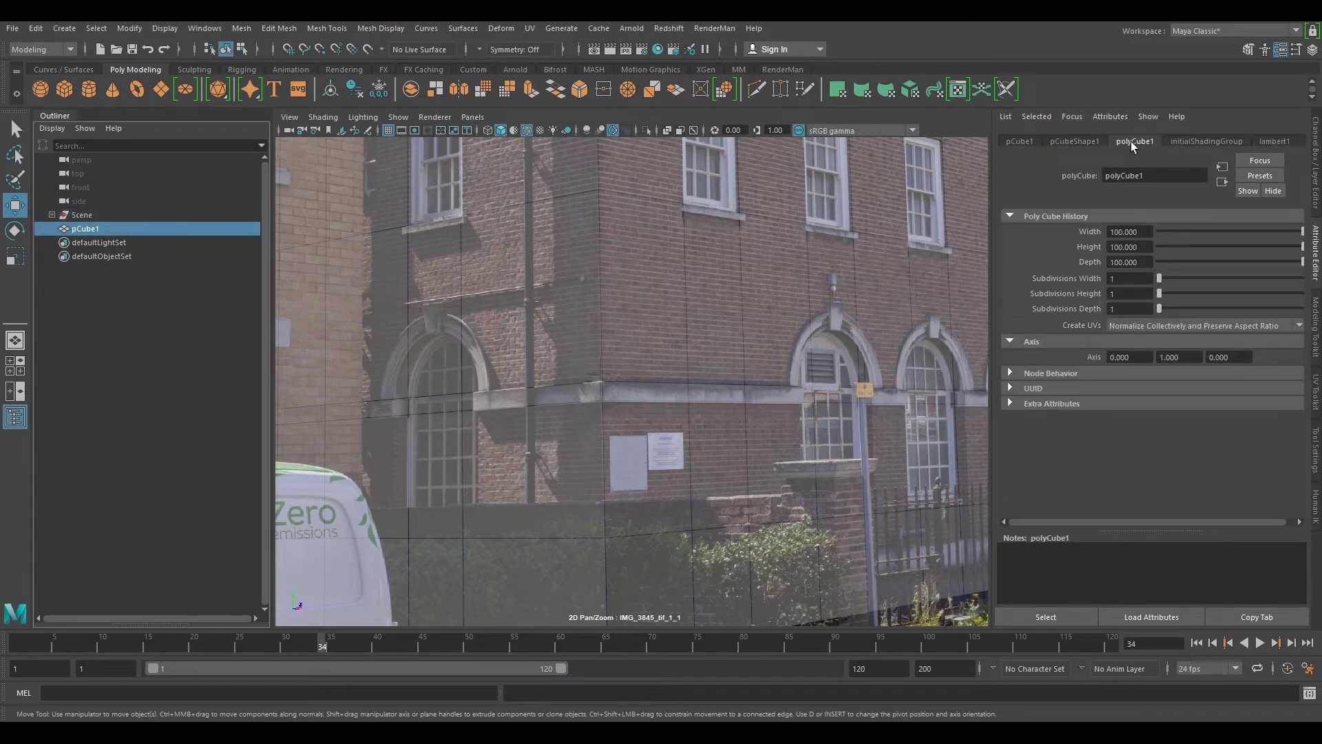
{"action": "left_click", "coordinate": [1137, 232]}
{"action": "type", "text": "2"}
{"action": "key", "text": "BackSpace"}
{"action": "left_click", "coordinate": [1138, 247]}
{"action": "left_click_drag", "start_coordinate": [1147, 246], "coordinate": [1105, 250]}
{"action": "type", "text": "7.5"}
Step: Set the depth of pCube1 to 11.25
{"action": "left_click", "coordinate": [1145, 263]}
{"action": "double_click", "coordinate": [1128, 260]}
{"action": "type", "text": "112"}
{"action": "key", "text": "Delete"}
{"action": "type", "text": ".25"}
{"action": "key", "text": "Return"}
Step: Turn off 2D pan/zoom in the camera view and tear off a floating viewport beside the main one
{"action": "scroll", "coordinate": [862, 313], "scroll_direction": "down", "scroll_amount": 2}
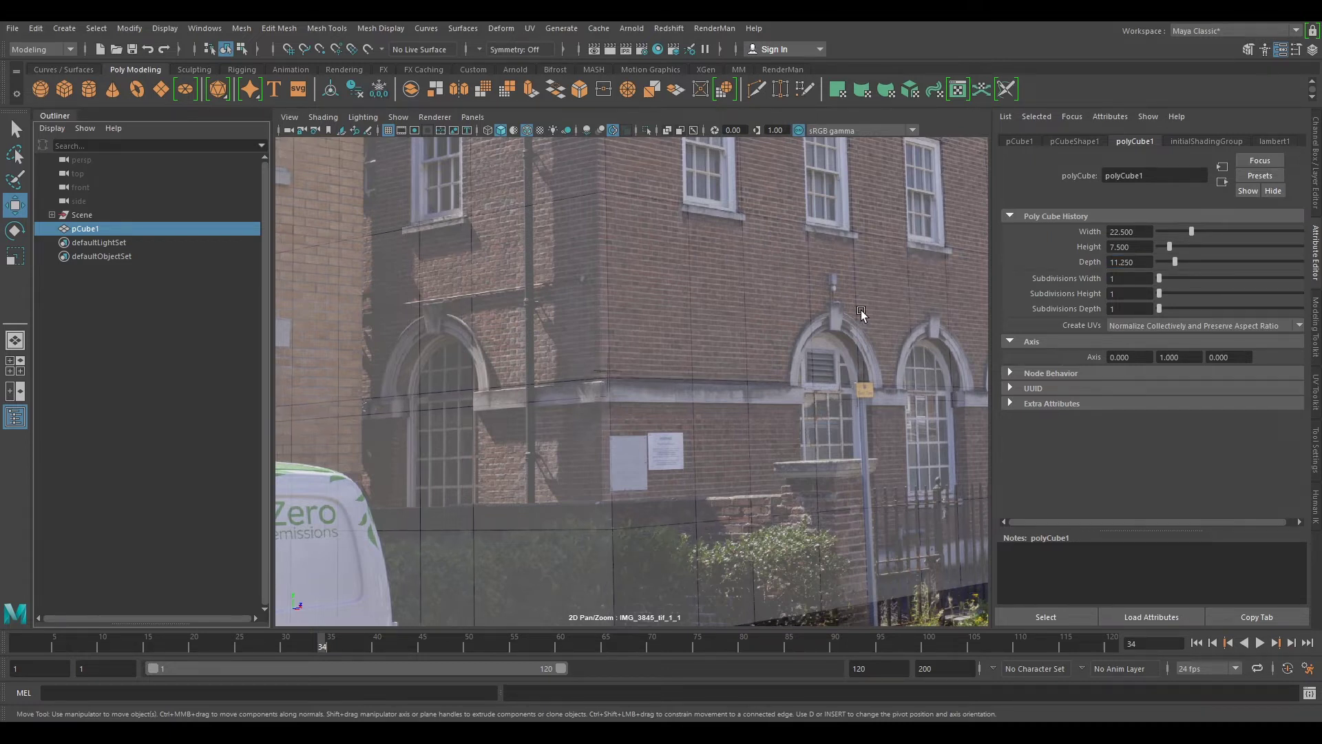
{"action": "scroll", "coordinate": [861, 312], "scroll_direction": "up", "scroll_amount": 1}
{"action": "left_click", "coordinate": [258, 642]}
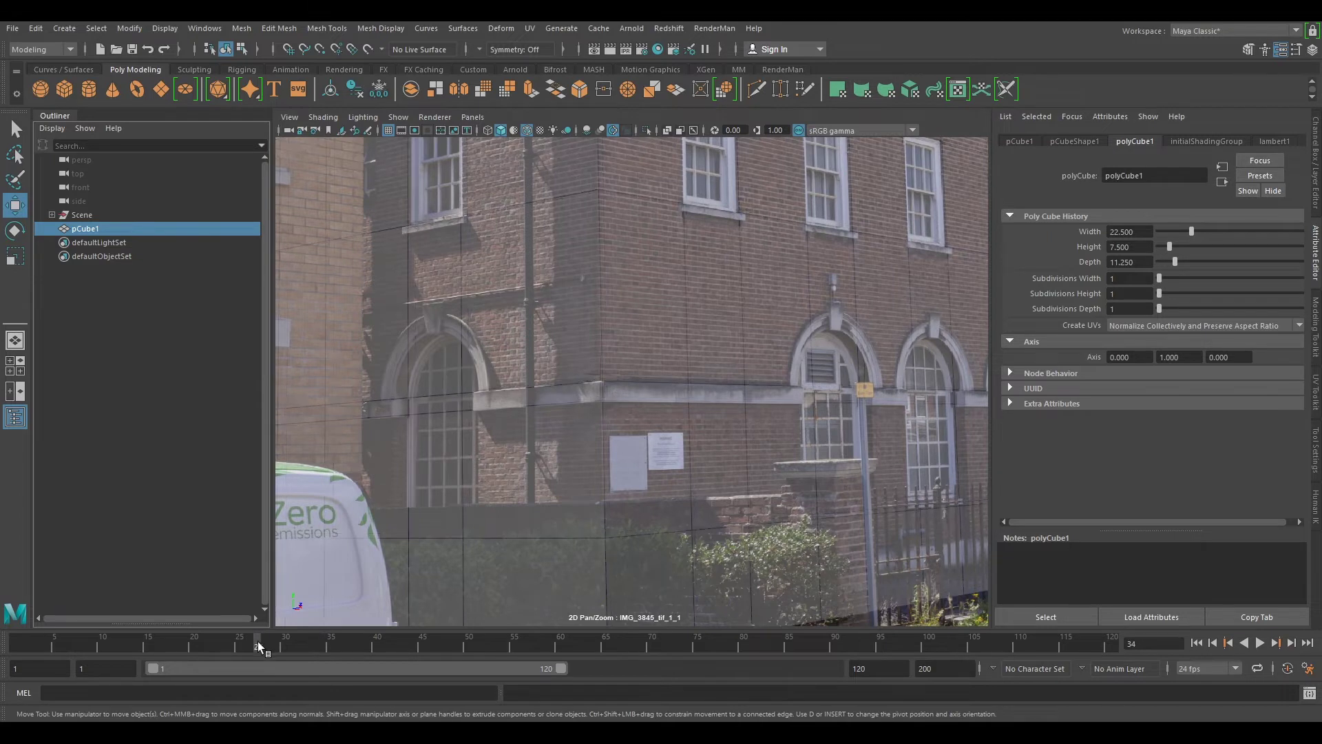
{"action": "key", "text": "backslash"}
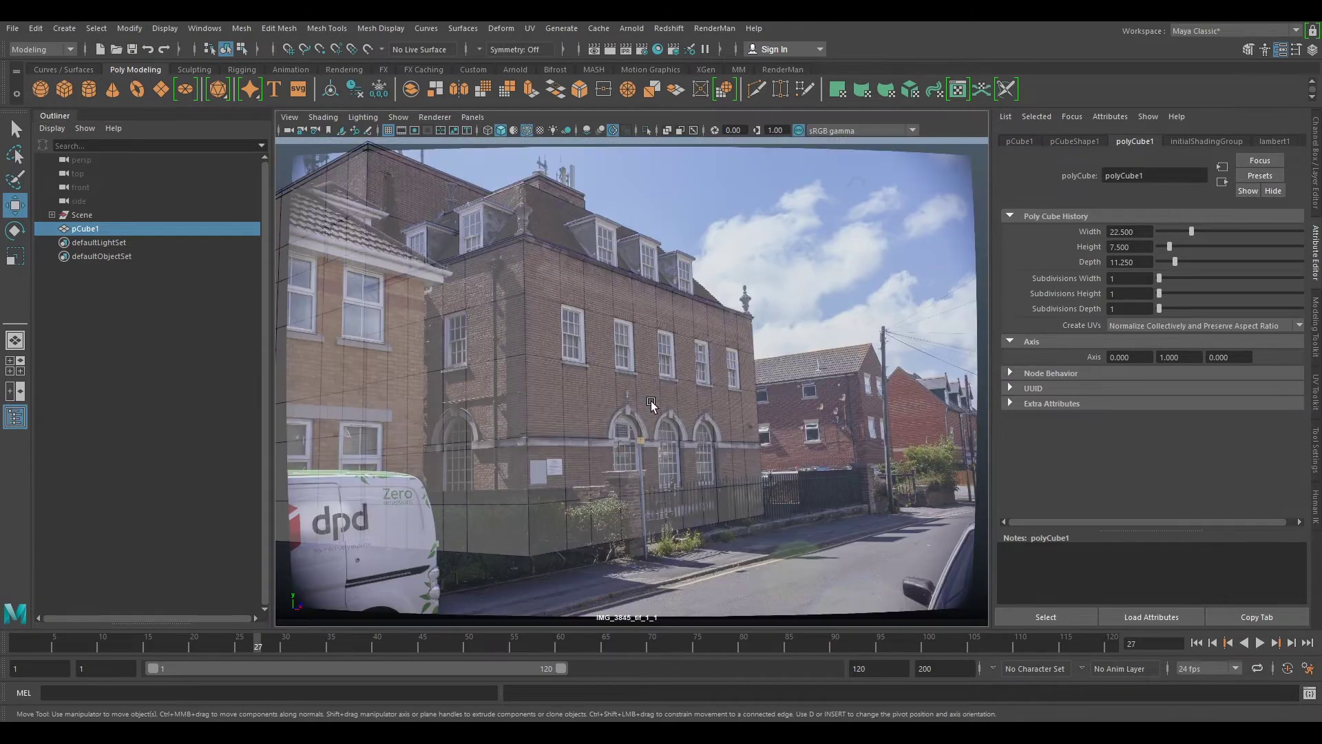
{"action": "left_click", "coordinate": [472, 118]}
{"action": "left_click", "coordinate": [533, 262]}
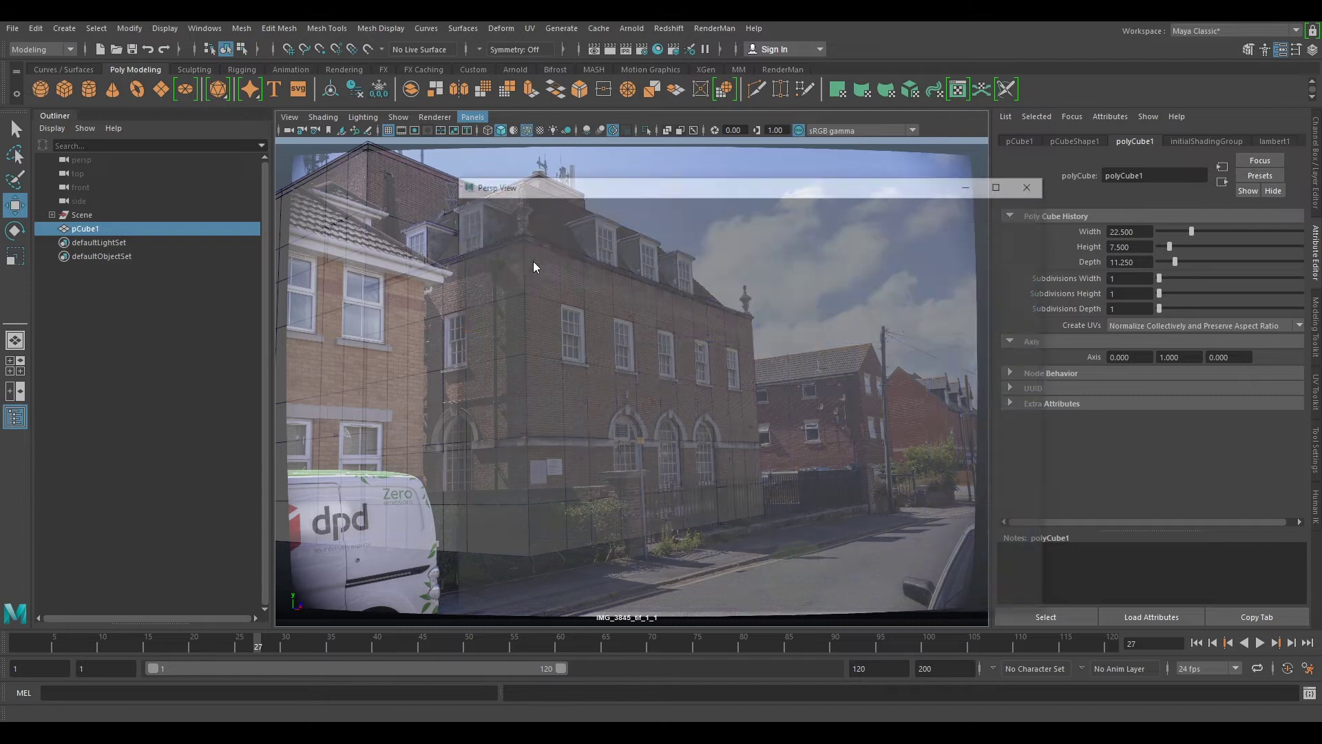
{"action": "left_click_drag", "start_coordinate": [587, 192], "coordinate": [779, 206]}
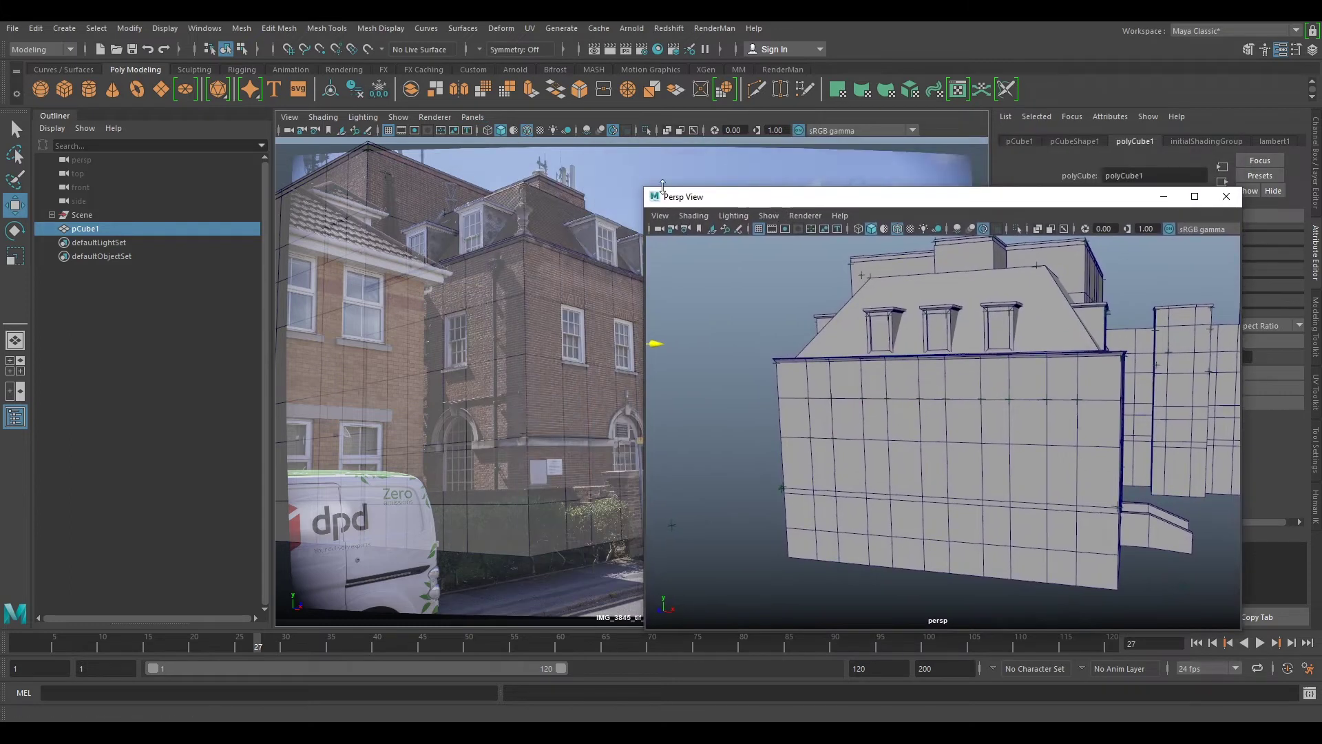
Step: Show the IMG_3845_tif_1_1 camera in the floating viewport and the persp camera in the main viewport
{"action": "left_click", "coordinate": [289, 131]}
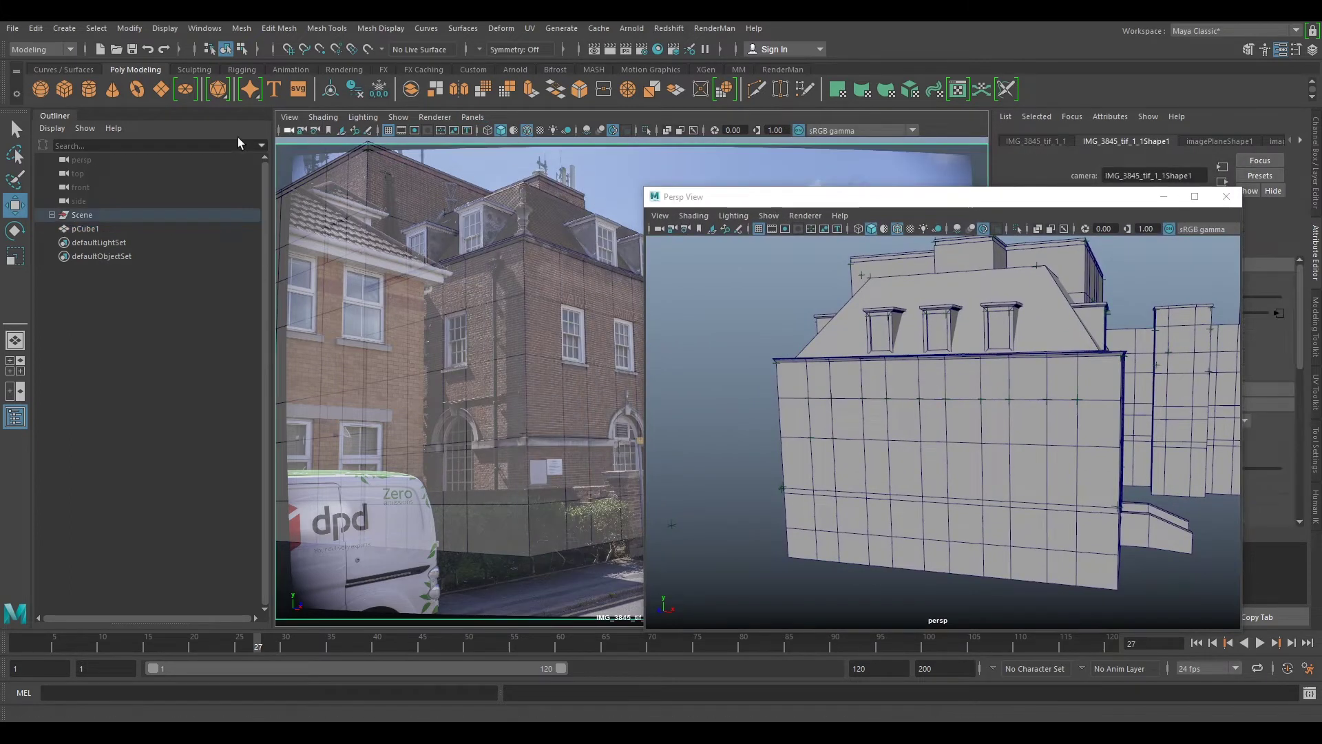
{"action": "left_click", "coordinate": [52, 216]}
{"action": "middle_click_drag", "start_coordinate": [96, 246], "coordinate": [725, 290]}
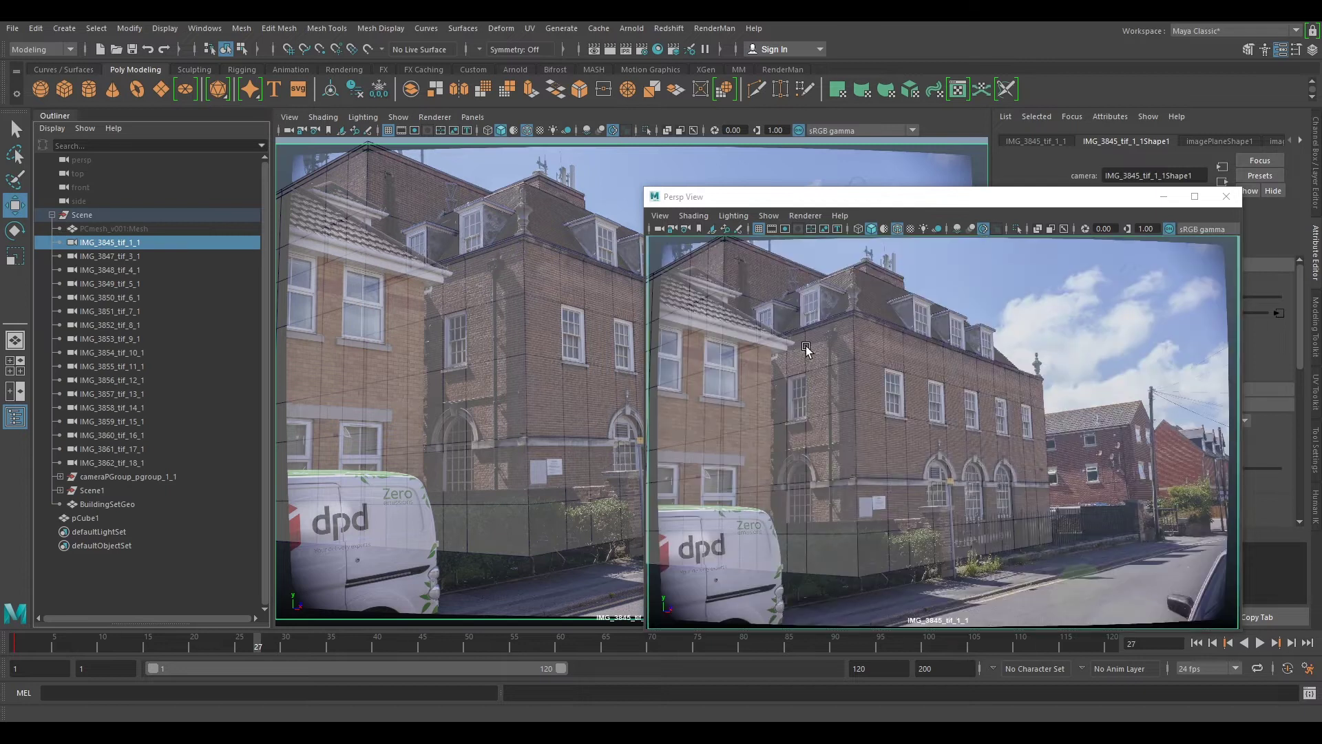
{"action": "left_click", "coordinate": [472, 117]}
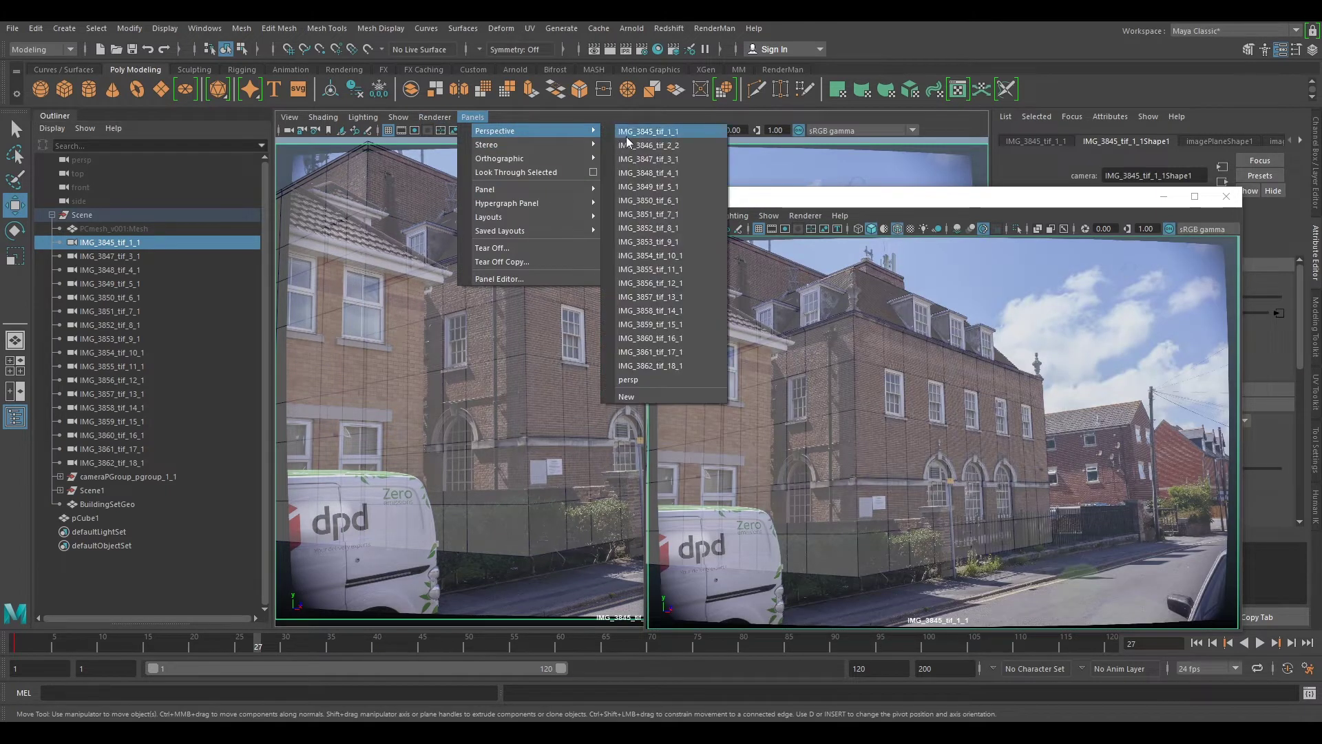
{"action": "left_click", "coordinate": [628, 380]}
Step: Move pCube1 across to the front corner of the main building, at the base of the mansard roof
{"action": "right_click_drag", "start_coordinate": [588, 355], "coordinate": [517, 339], "text": "alt"}
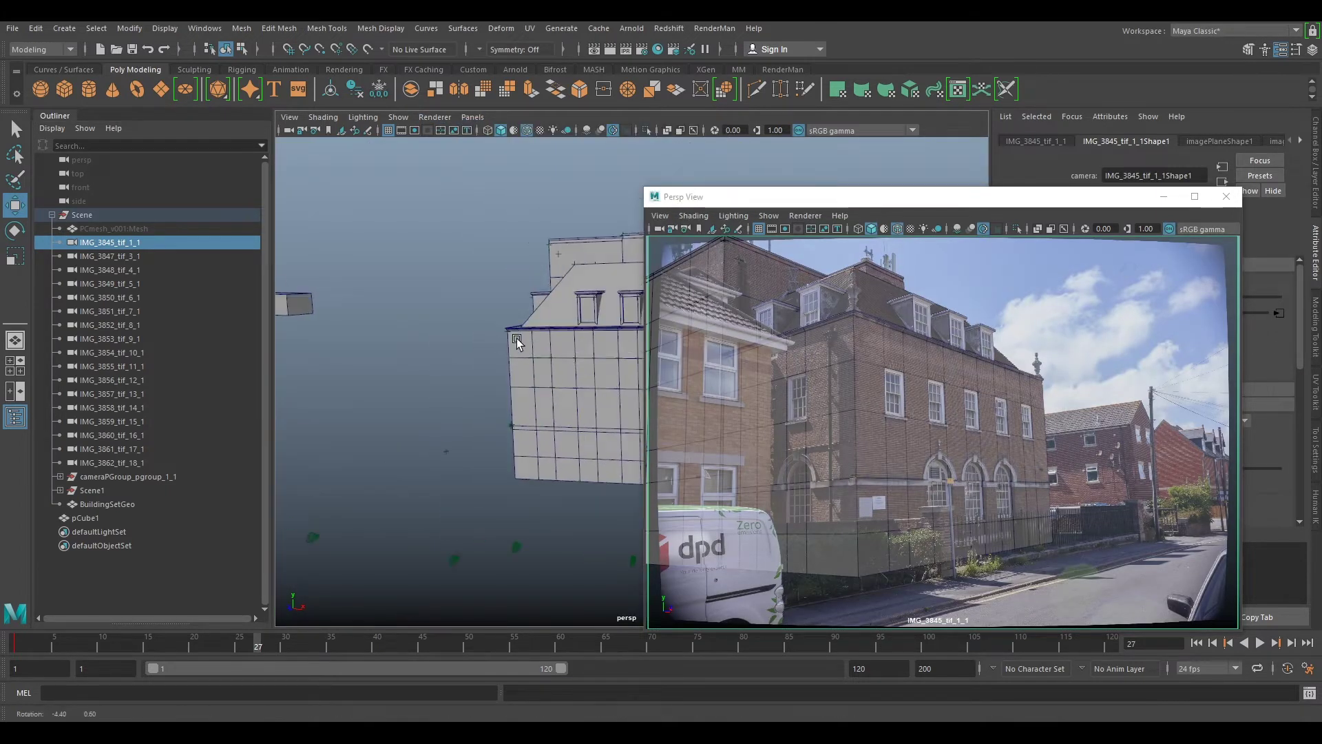
{"action": "left_click_drag", "start_coordinate": [516, 339], "coordinate": [540, 341], "text": "alt"}
{"action": "left_click", "coordinate": [52, 215]}
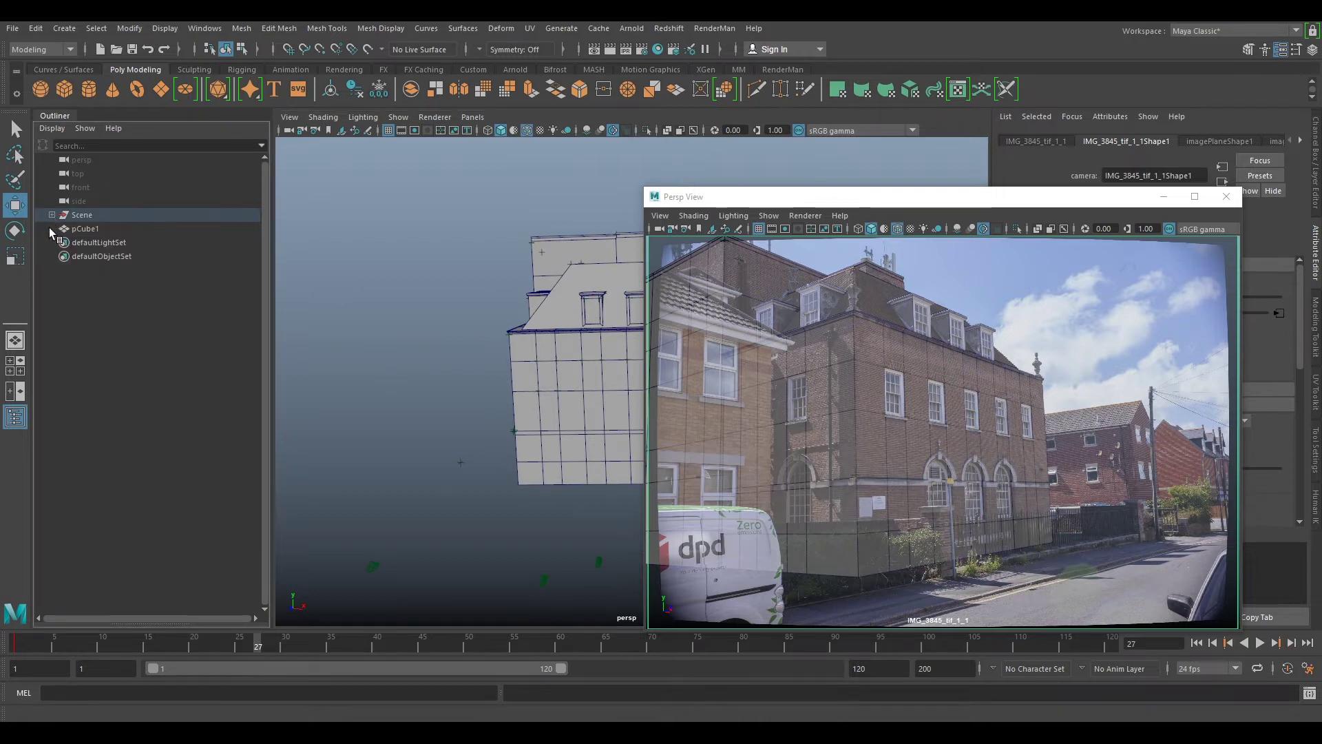
{"action": "left_click", "coordinate": [103, 229]}
{"action": "left_click_drag", "start_coordinate": [328, 303], "coordinate": [572, 437], "text": "alt"}
{"action": "scroll", "coordinate": [573, 440], "scroll_direction": "up", "scroll_amount": 5}
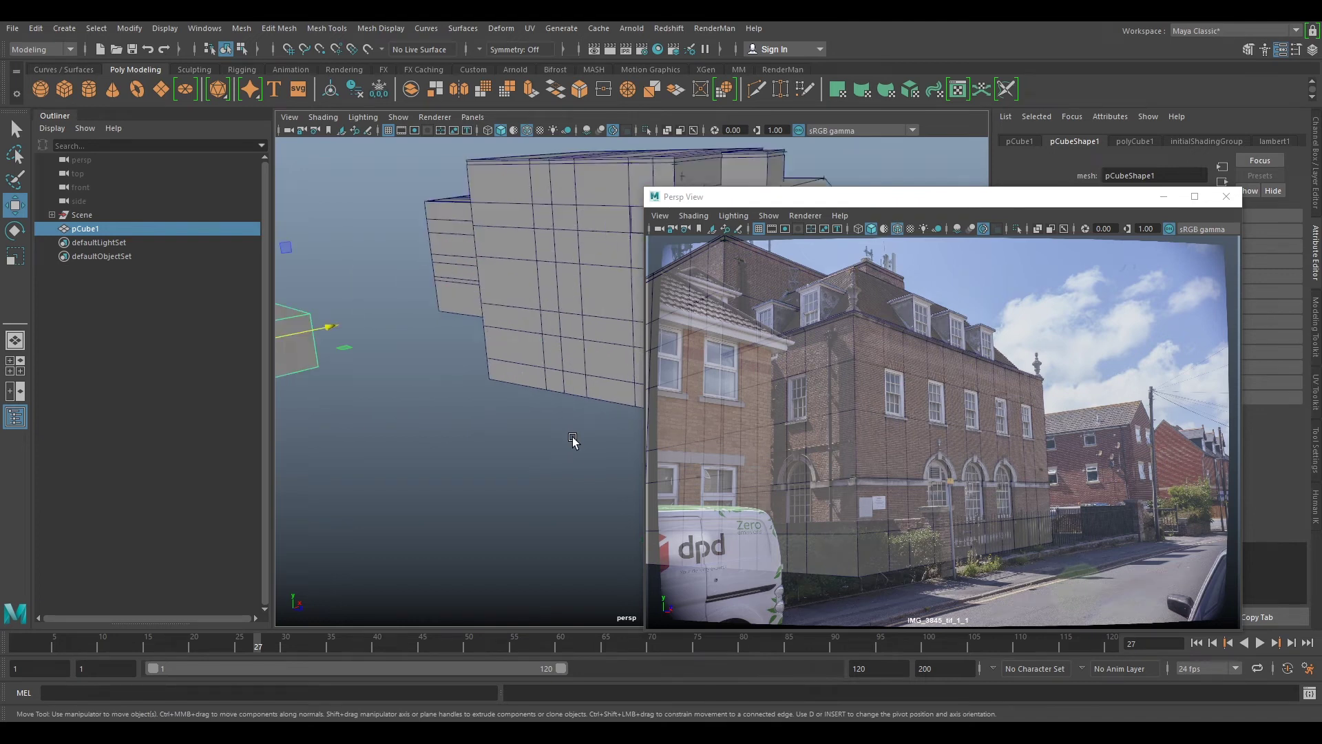
{"action": "scroll", "coordinate": [516, 404], "scroll_direction": "down", "scroll_amount": 5}
{"action": "middle_click_drag", "start_coordinate": [522, 404], "coordinate": [446, 412], "text": "alt"}
{"action": "left_click_drag", "start_coordinate": [453, 374], "coordinate": [610, 373]}
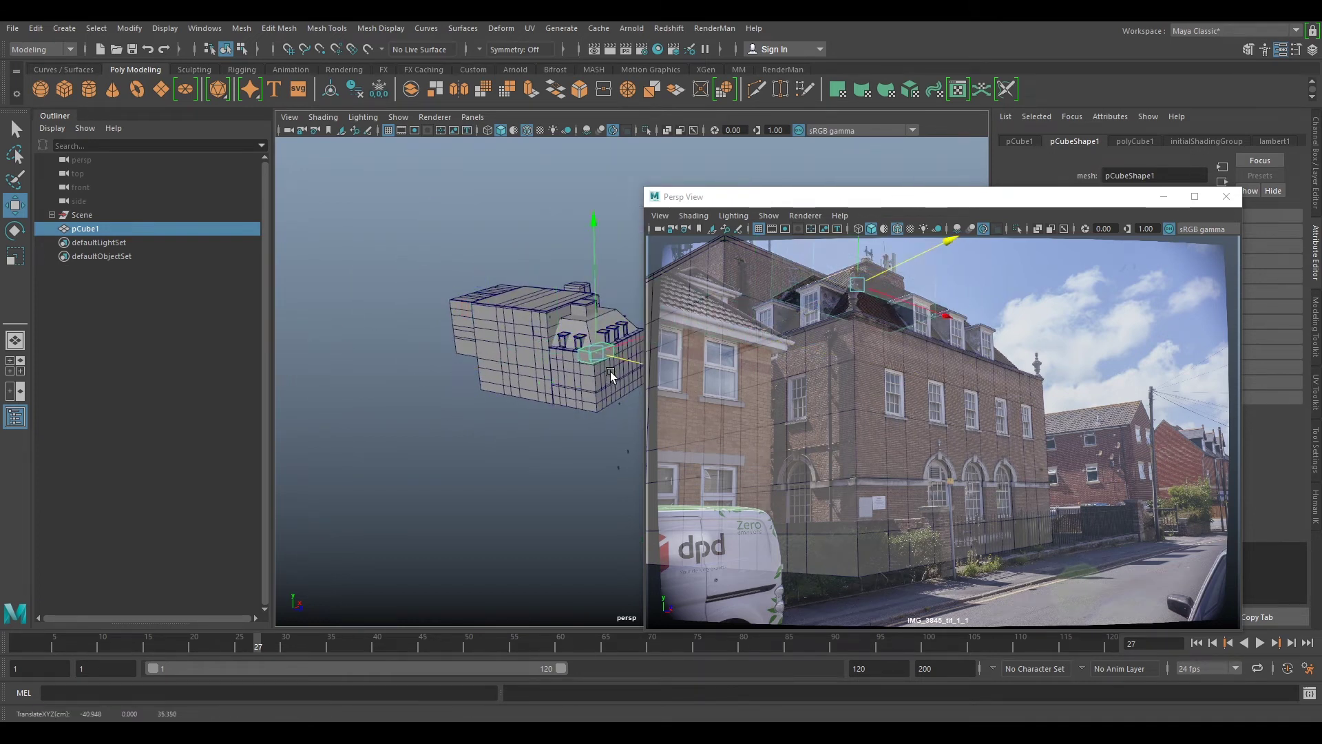
Step: Lower pCube1 onto the brick facade below the roof line, with its end at the building's corner
{"action": "middle_click_drag", "start_coordinate": [613, 385], "coordinate": [567, 391], "text": "alt"}
{"action": "scroll", "coordinate": [566, 390], "scroll_direction": "up", "scroll_amount": 5}
{"action": "middle_click_drag", "start_coordinate": [473, 392], "coordinate": [558, 430], "text": "alt"}
{"action": "scroll", "coordinate": [557, 430], "scroll_direction": "up", "scroll_amount": 2}
{"action": "middle_click_drag", "start_coordinate": [431, 361], "coordinate": [502, 338], "text": "alt"}
{"action": "scroll", "coordinate": [503, 338], "scroll_direction": "up", "scroll_amount": 2}
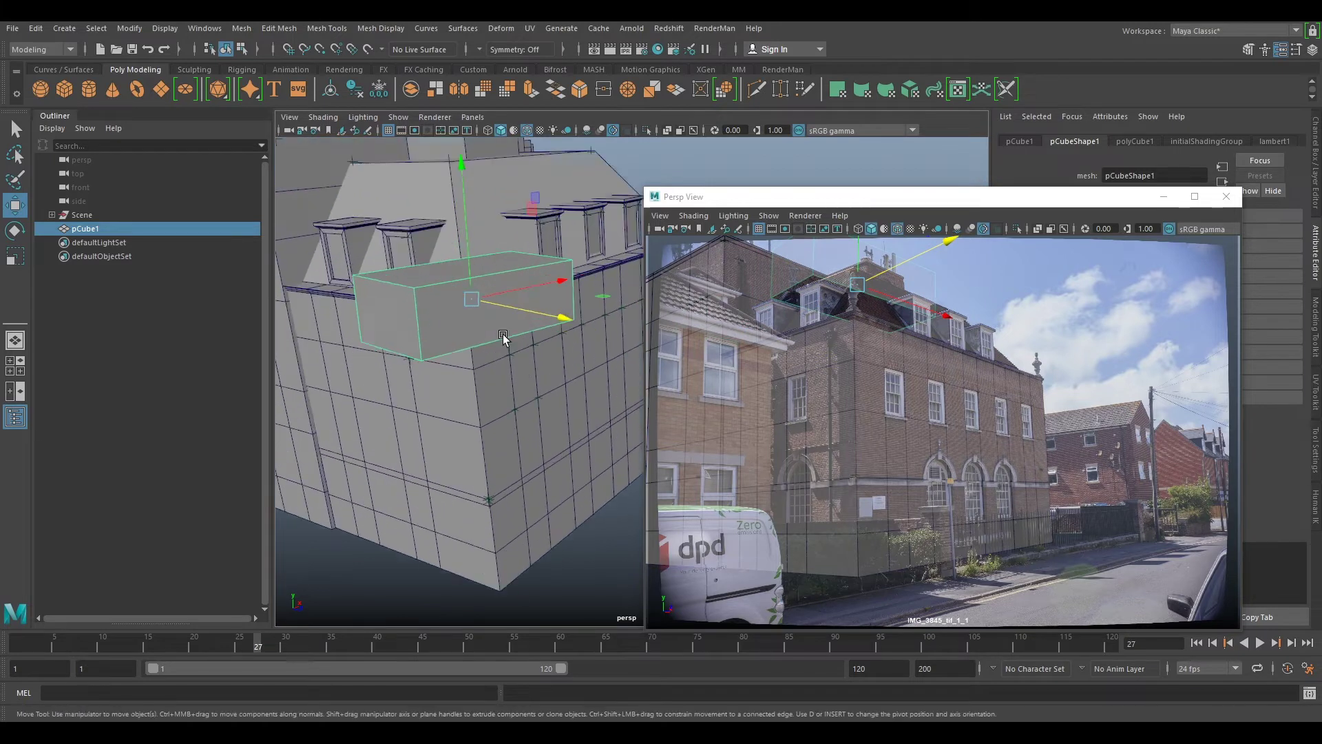
{"action": "scroll", "coordinate": [502, 337], "scroll_direction": "up", "scroll_amount": 3}
{"action": "left_click_drag", "start_coordinate": [391, 207], "coordinate": [511, 398]}
{"action": "right_click_drag", "start_coordinate": [515, 413], "coordinate": [489, 448], "text": "alt"}
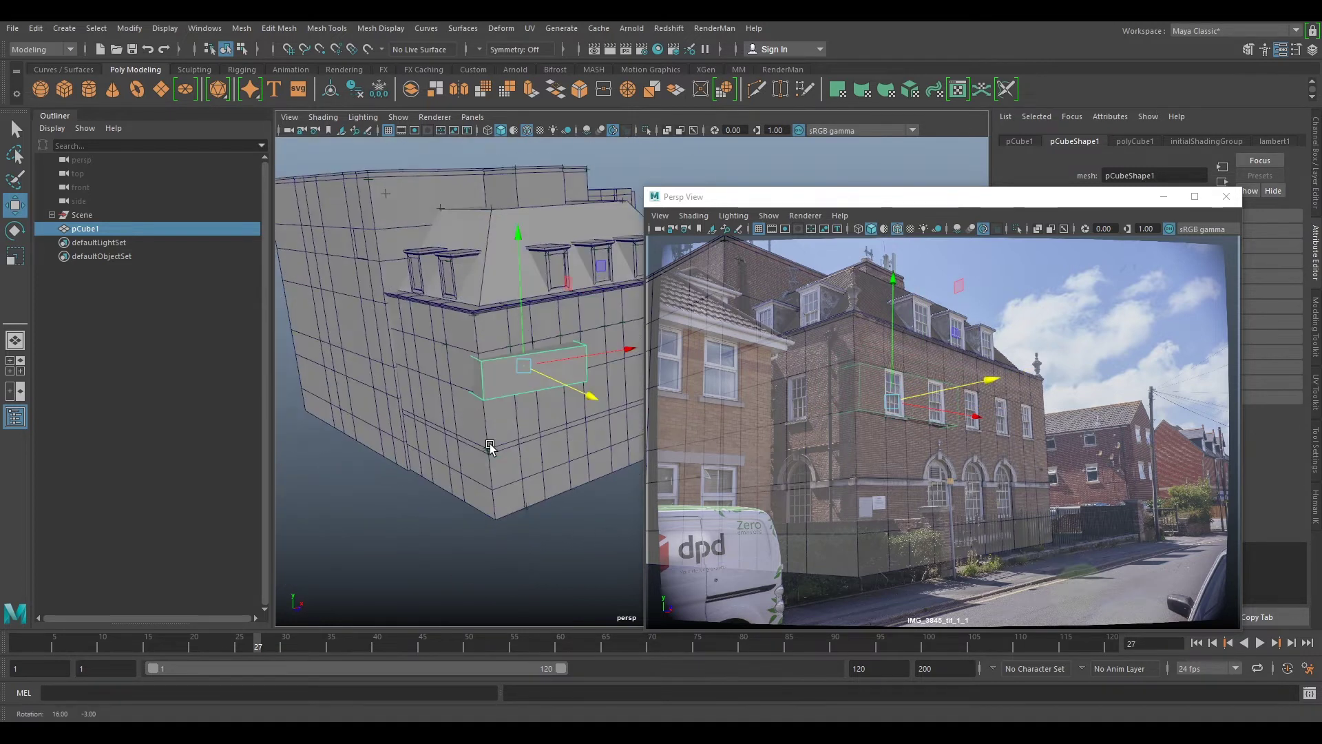
{"action": "left_click_drag", "start_coordinate": [490, 449], "coordinate": [426, 444], "text": "alt"}
{"action": "right_click_drag", "start_coordinate": [531, 418], "coordinate": [565, 427], "text": "alt"}
{"action": "middle_click_drag", "start_coordinate": [523, 420], "coordinate": [516, 485], "text": "alt"}
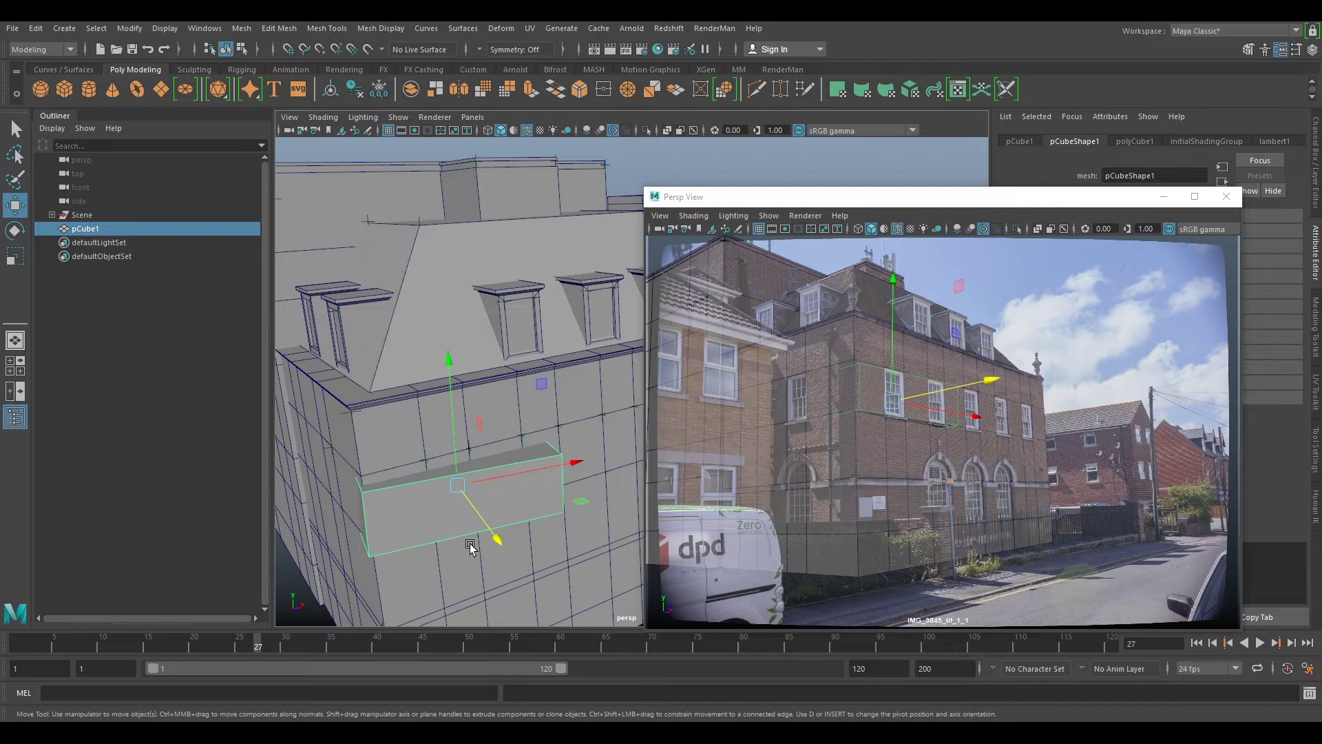
Step: Examine the brick courses around the building's front corner in the camera view, from the first-floor windows to the stone ledge
{"action": "left_click_drag", "start_coordinate": [470, 545], "coordinate": [525, 498], "text": "alt"}
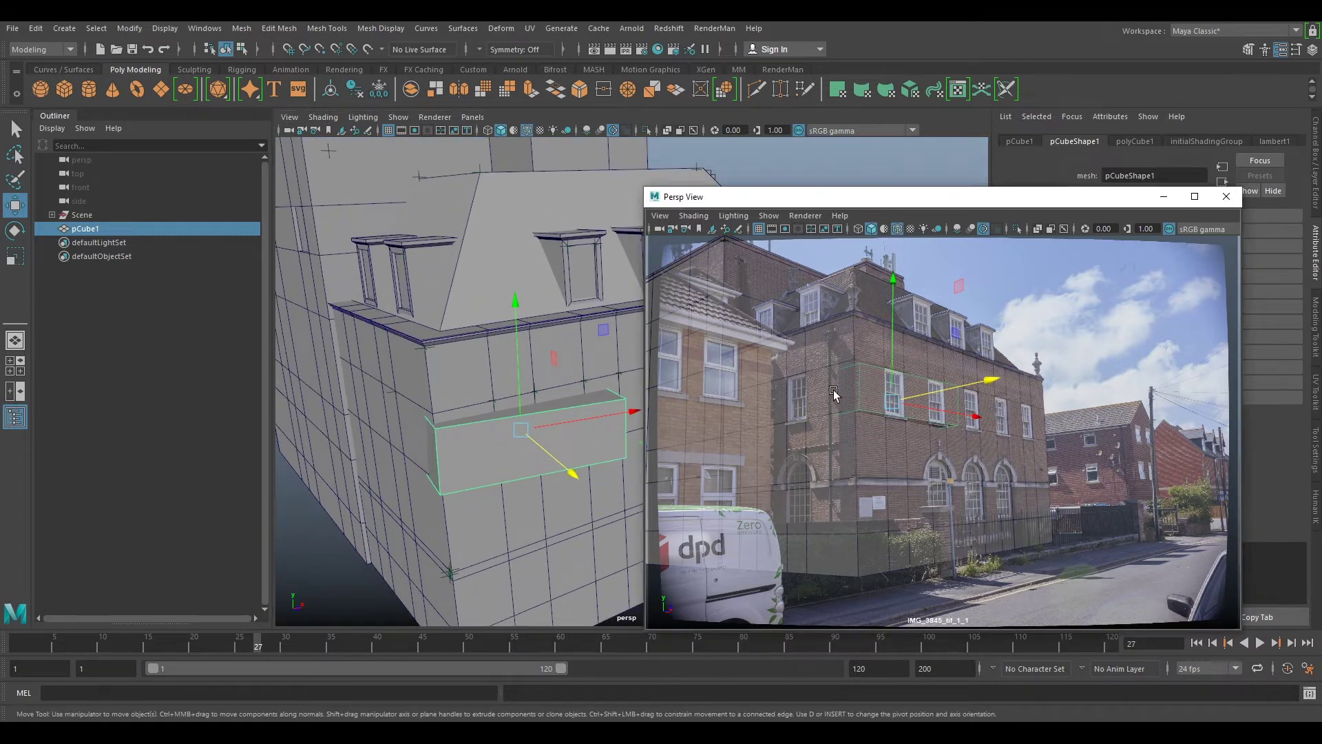
{"action": "key", "text": "backslash"}
{"action": "right_click_drag", "start_coordinate": [835, 395], "coordinate": [930, 328]}
{"action": "middle_click_drag", "start_coordinate": [929, 328], "coordinate": [931, 530]}
{"action": "right_click_drag", "start_coordinate": [961, 431], "coordinate": [981, 471]}
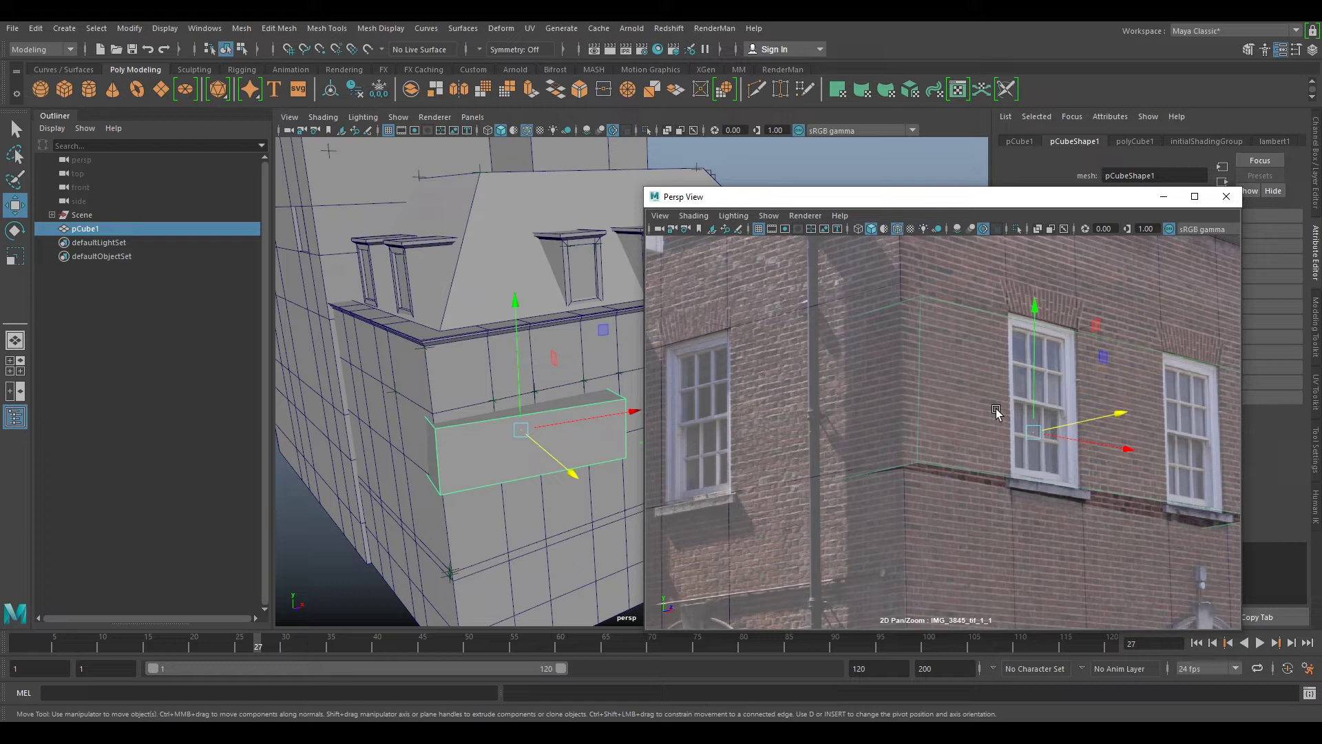
{"action": "scroll", "coordinate": [991, 338], "scroll_direction": "down", "scroll_amount": 2}
{"action": "middle_click_drag", "start_coordinate": [968, 326], "coordinate": [972, 451]}
{"action": "scroll", "coordinate": [973, 450], "scroll_direction": "up", "scroll_amount": 4}
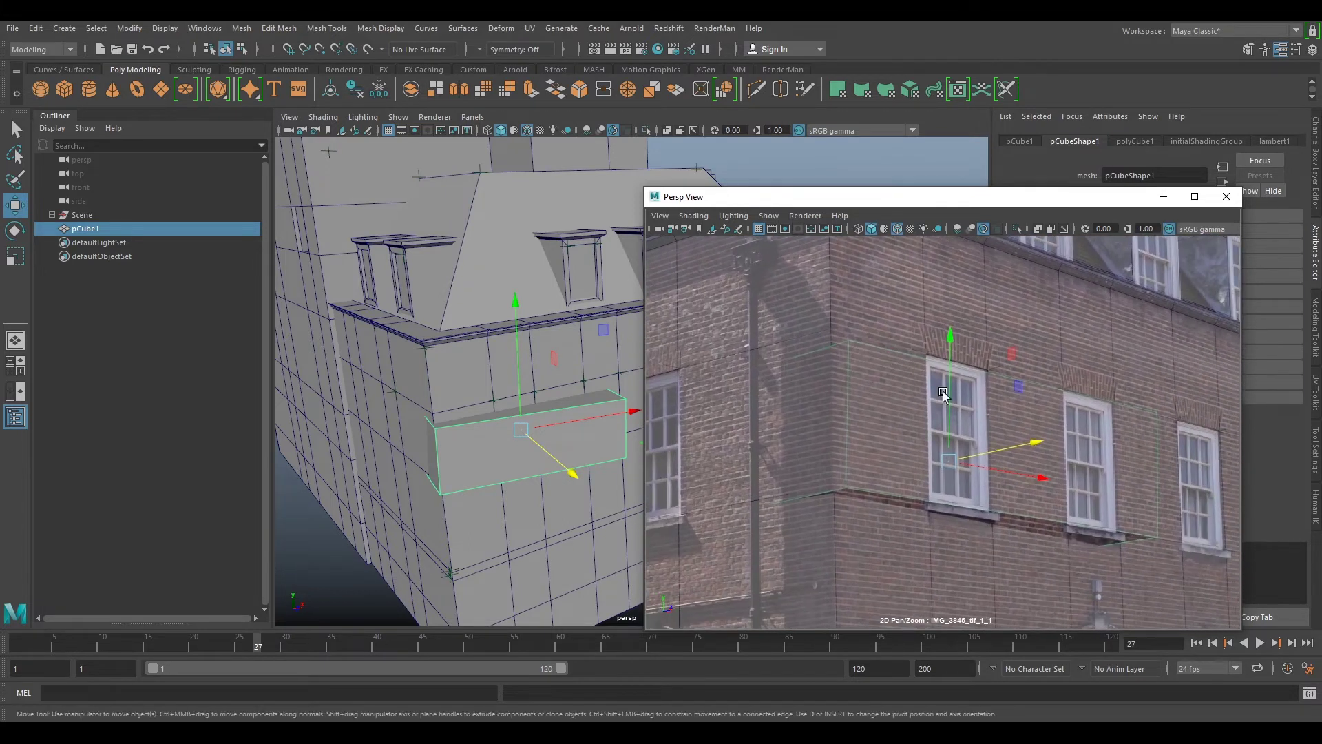
{"action": "middle_click_drag", "start_coordinate": [1065, 521], "coordinate": [1057, 422]}
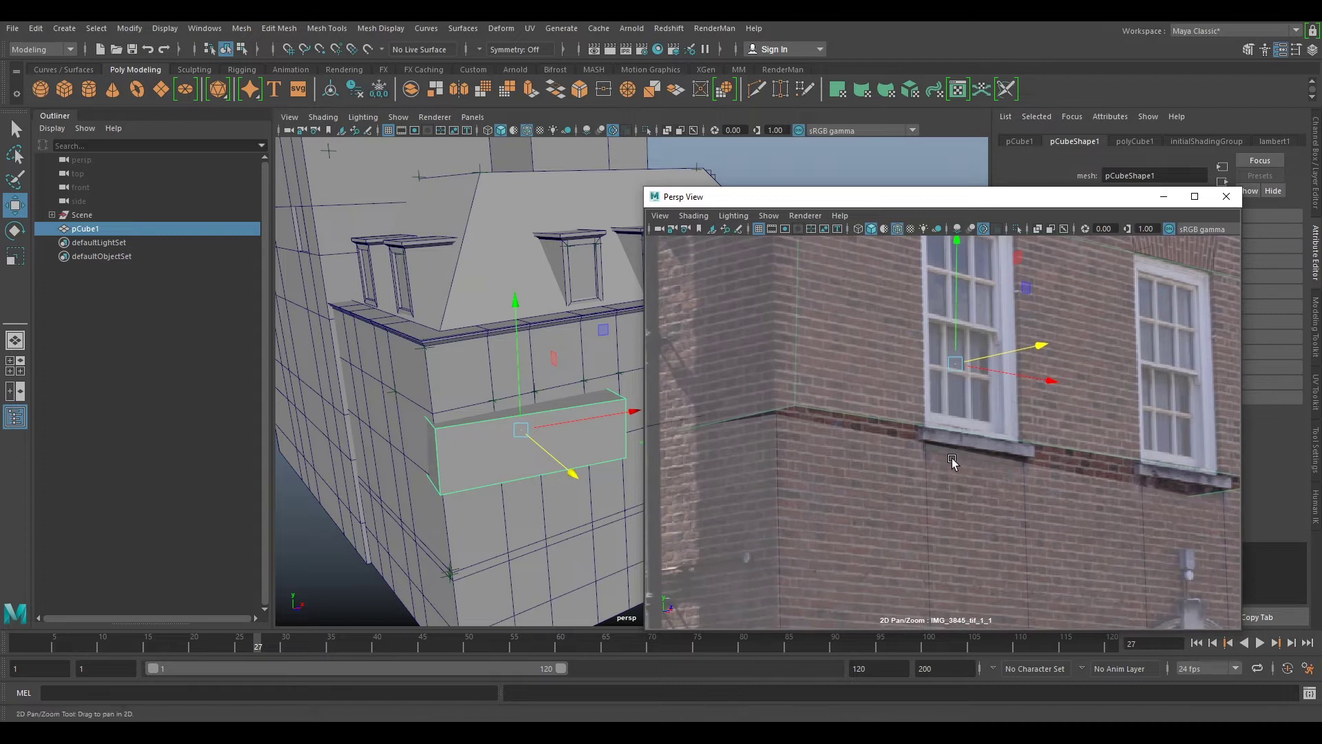
{"action": "middle_click_drag", "start_coordinate": [955, 461], "coordinate": [1110, 313]}
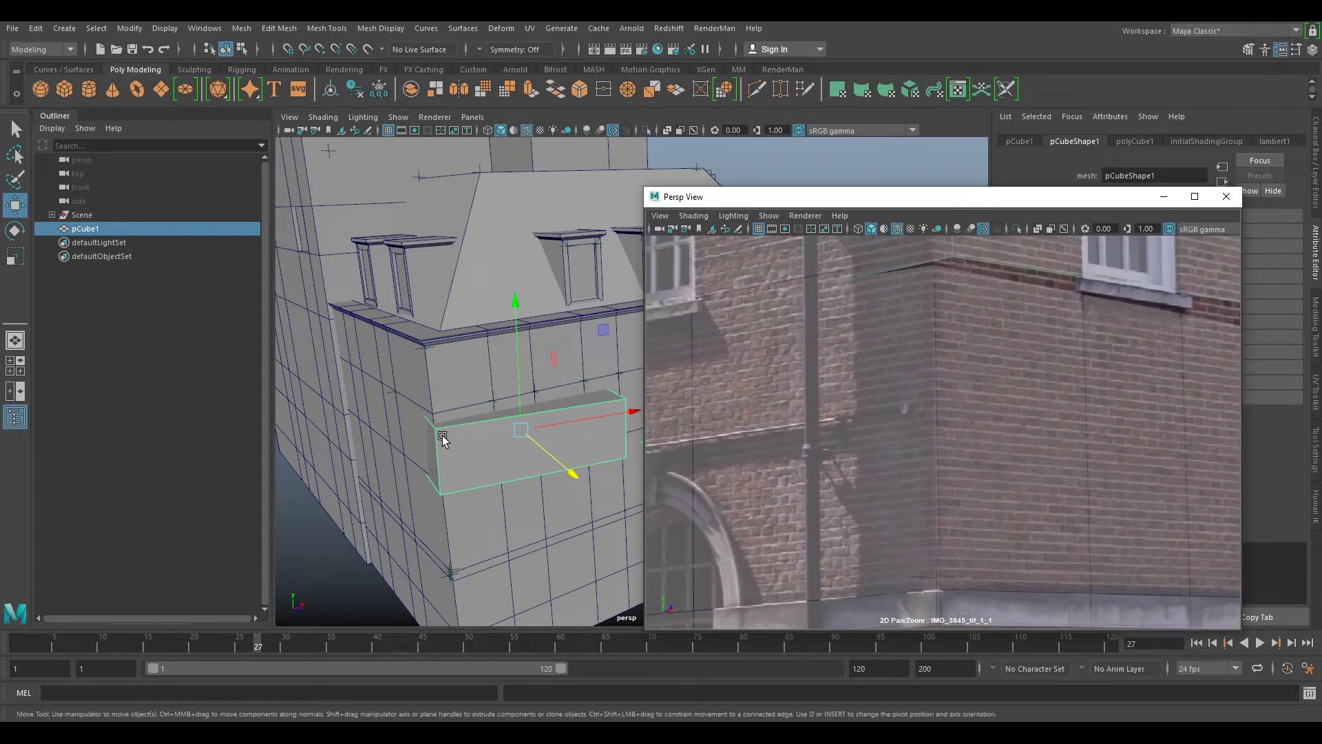
Step: Set pCube1's pivot at its lower front corner and snap the cube to the locator at the building corner above the stone ledge
{"action": "key", "text": "d"}
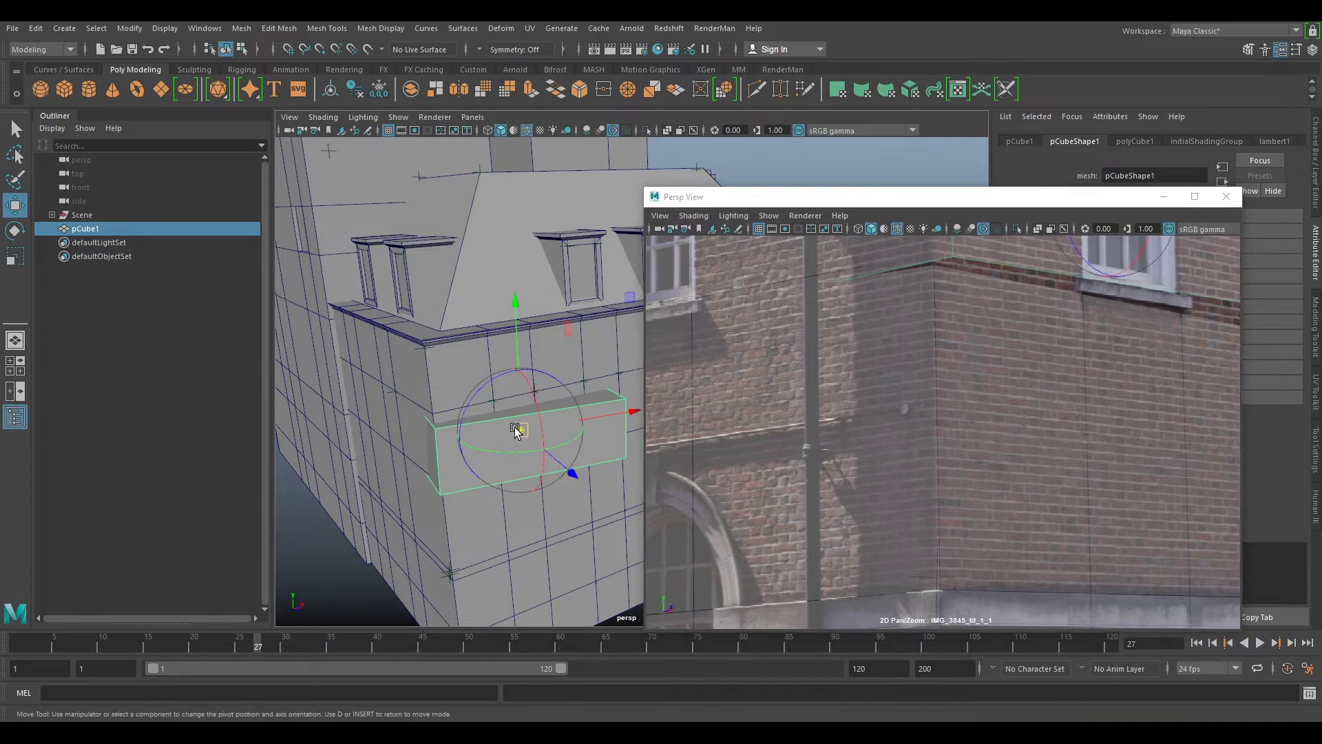
{"action": "left_click_drag", "start_coordinate": [523, 427], "coordinate": [444, 495]}
{"action": "key", "text": "d"}
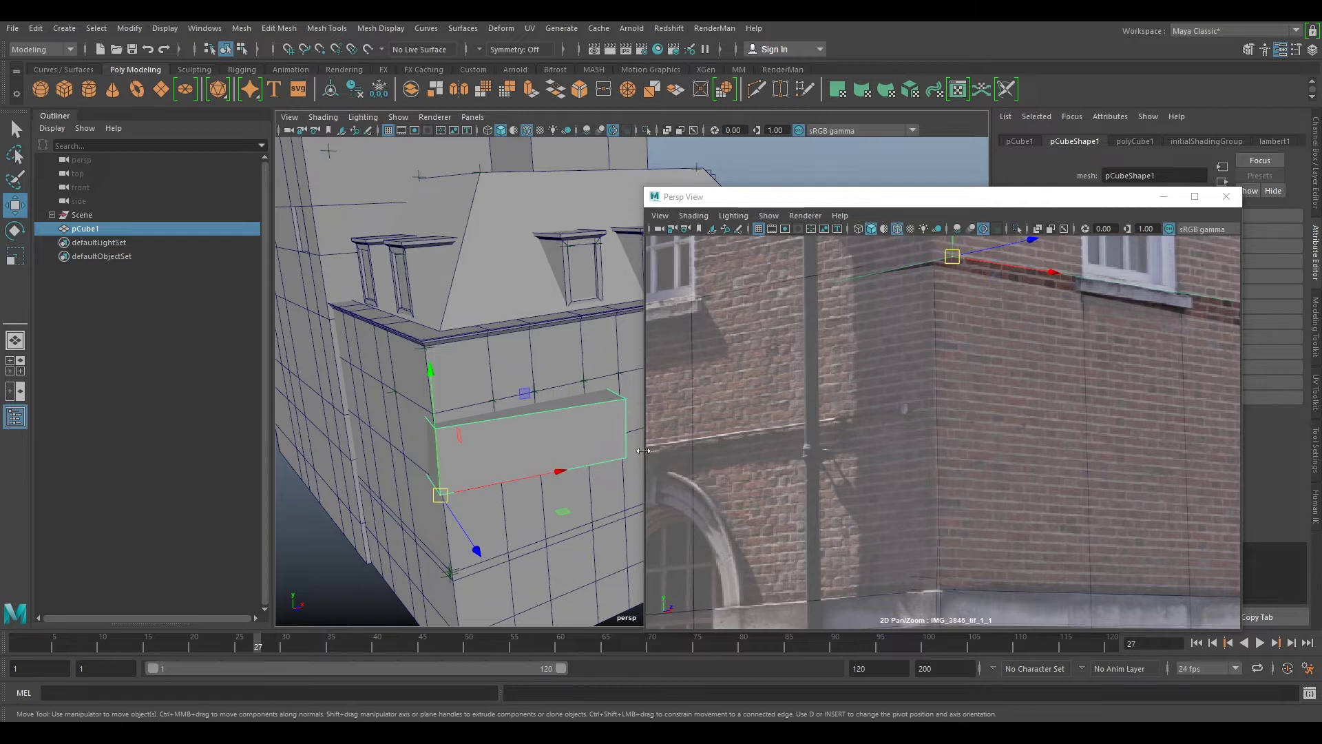
{"action": "key", "text": "v"}
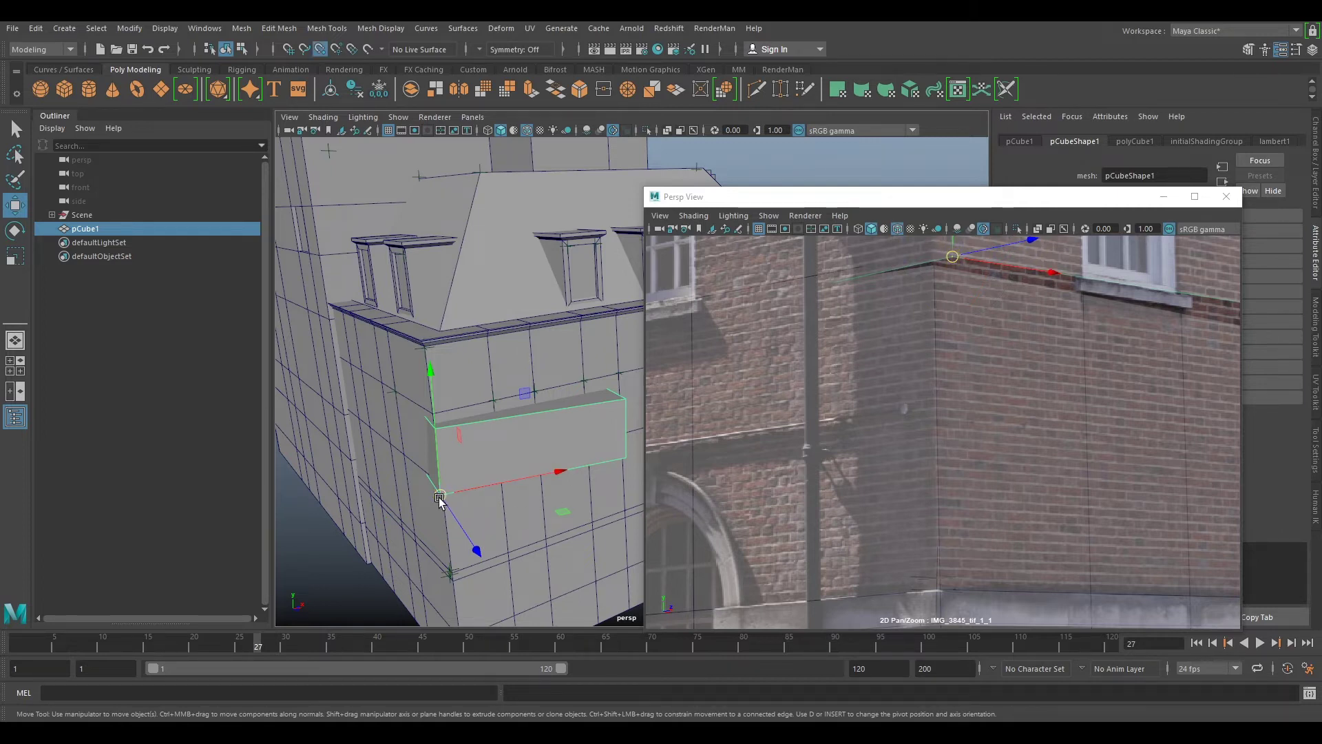
{"action": "left_click_drag", "start_coordinate": [440, 495], "coordinate": [470, 566]}
{"action": "left_click_drag", "start_coordinate": [940, 589], "coordinate": [936, 577]}
Step: Rotate pCube1 about 8.3° in Y and about 1.6° in Z to align its faces with the two brick walls
{"action": "middle_click_drag", "start_coordinate": [443, 516], "coordinate": [525, 428], "text": "alt"}
{"action": "scroll", "coordinate": [440, 489], "scroll_direction": "up", "scroll_amount": 3}
{"action": "scroll", "coordinate": [525, 429], "scroll_direction": "down", "scroll_amount": 3}
{"action": "scroll", "coordinate": [517, 428], "scroll_direction": "up", "scroll_amount": 2}
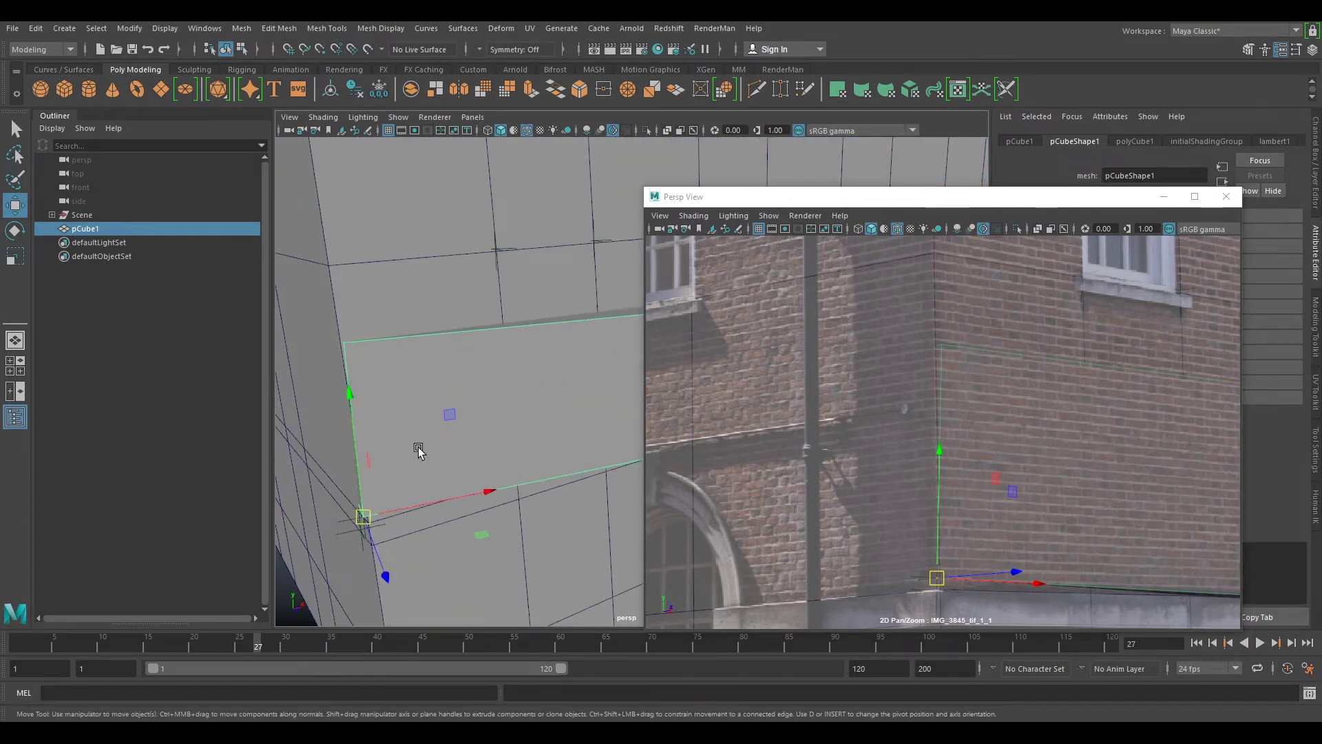
{"action": "key", "text": "e"}
{"action": "left_click_drag", "start_coordinate": [399, 578], "coordinate": [424, 570]}
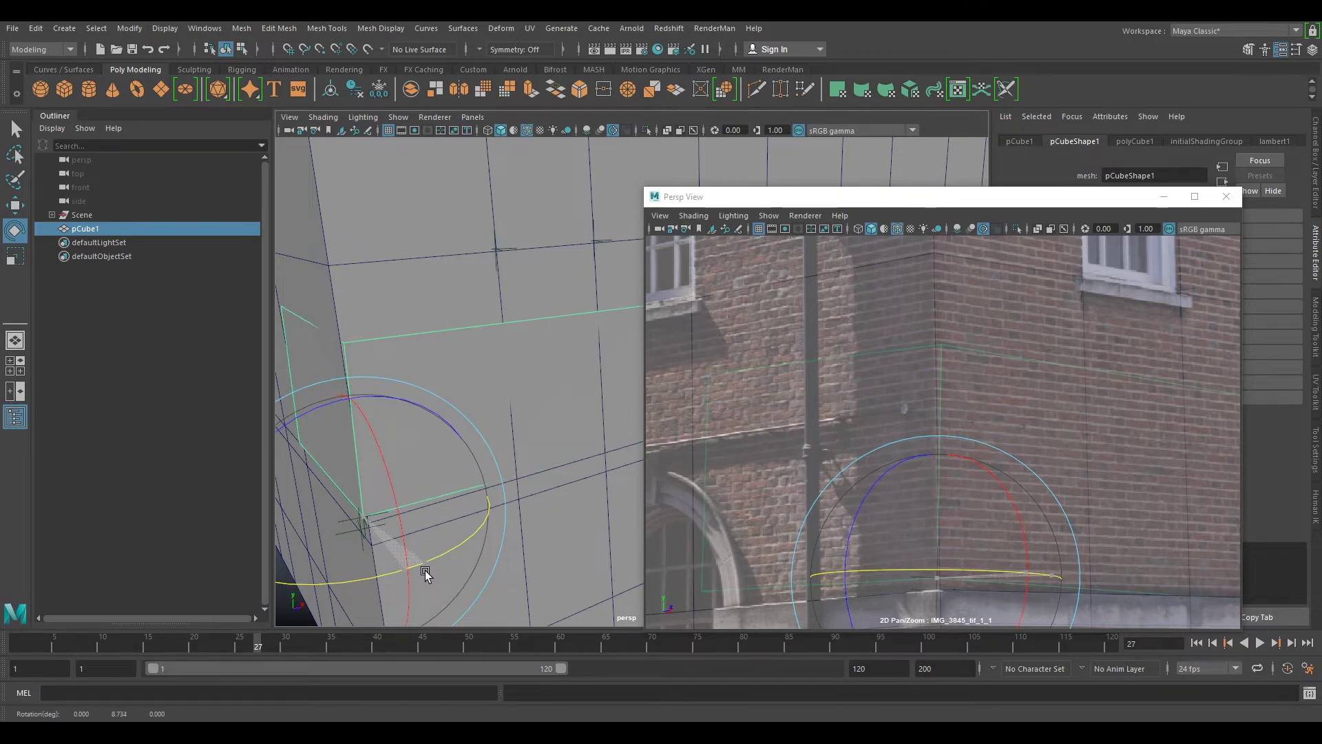
{"action": "left_click_drag", "start_coordinate": [316, 410], "coordinate": [306, 413]}
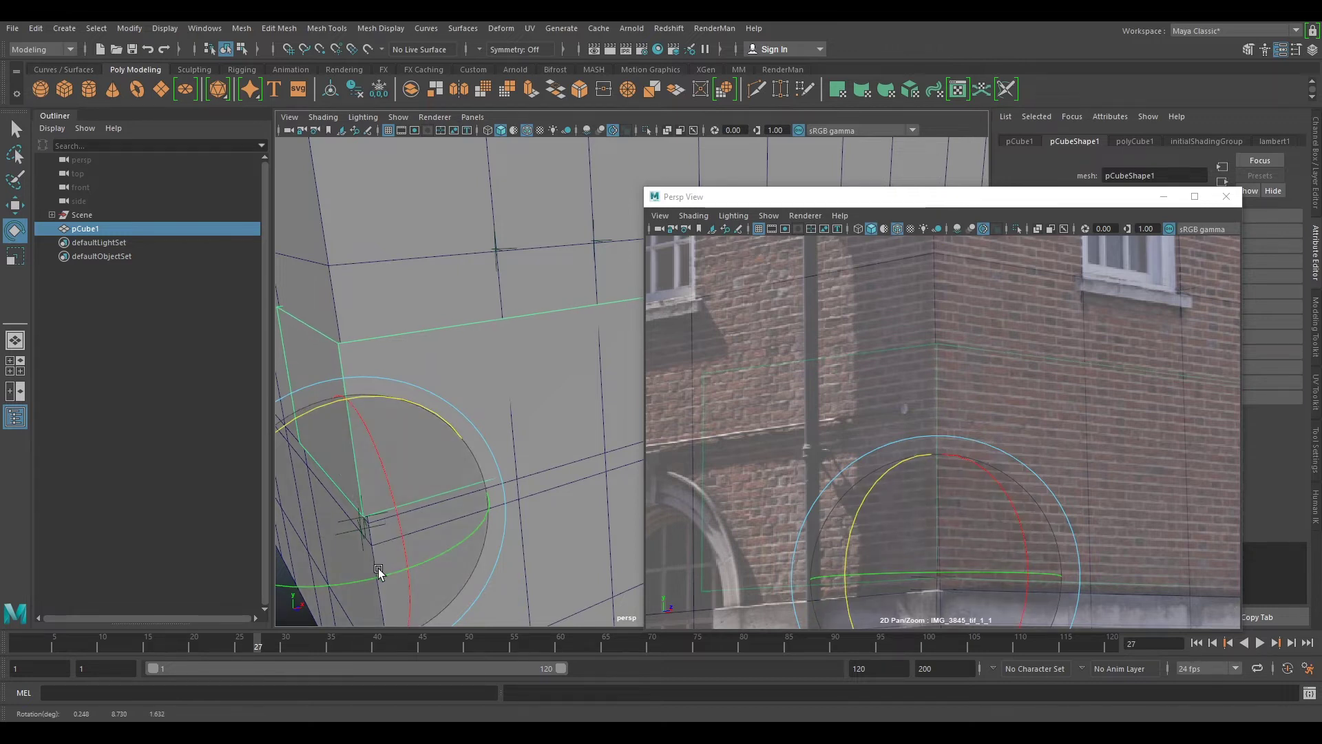
{"action": "left_click_drag", "start_coordinate": [378, 569], "coordinate": [378, 570]}
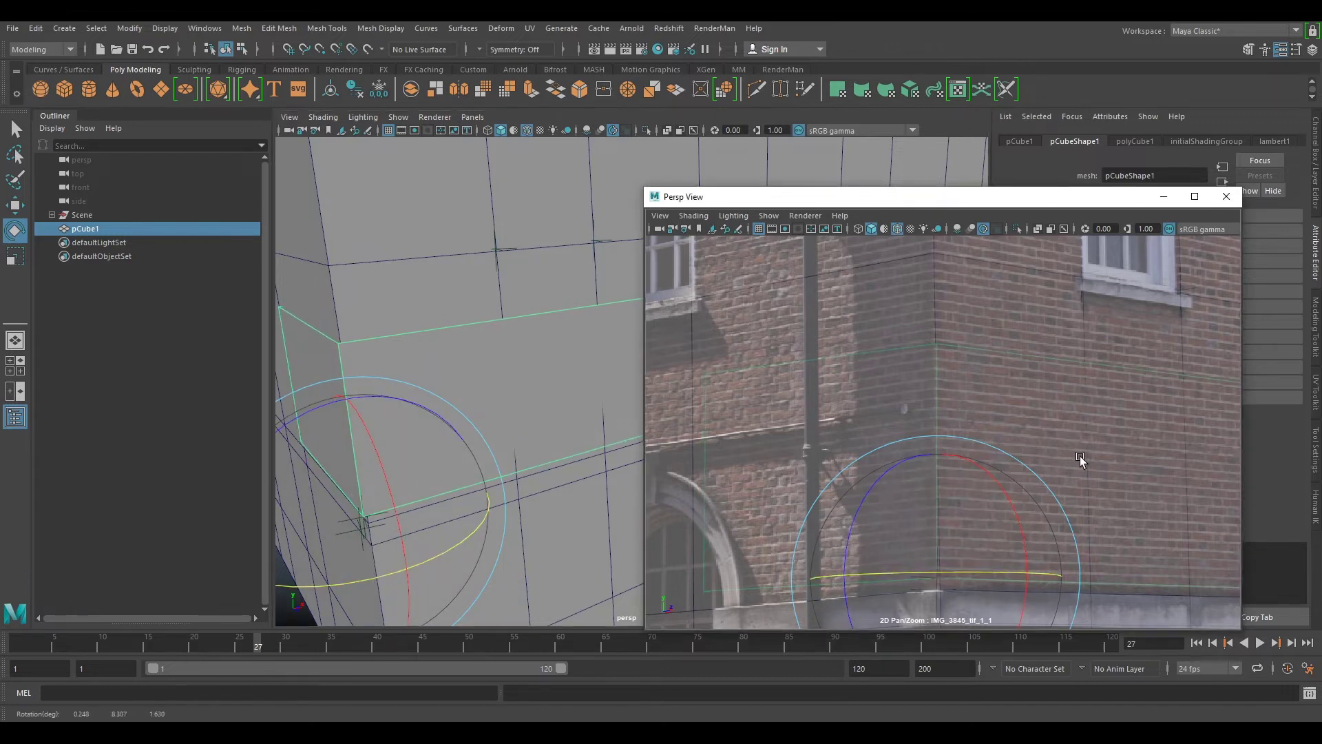
Step: Raise pCube1 along the building's corner edge onto the brickwork above the stone ledge and align it with the corner
{"action": "scroll", "coordinate": [1077, 482], "scroll_direction": "up", "scroll_amount": 3}
{"action": "middle_click_drag", "start_coordinate": [1073, 498], "coordinate": [1021, 363]}
{"action": "scroll", "coordinate": [1047, 481], "scroll_direction": "up", "scroll_amount": 3}
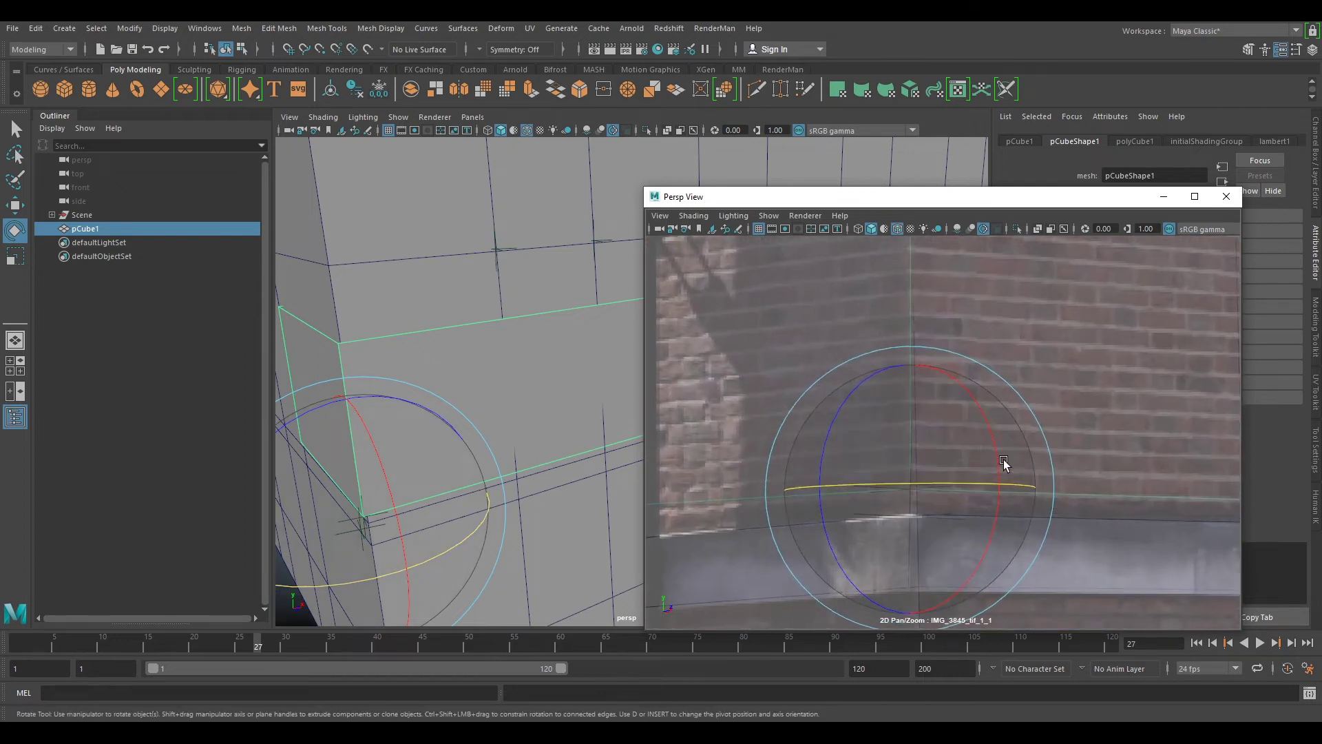
{"action": "key", "text": "w"}
{"action": "middle_click_drag", "start_coordinate": [984, 447], "coordinate": [951, 309]}
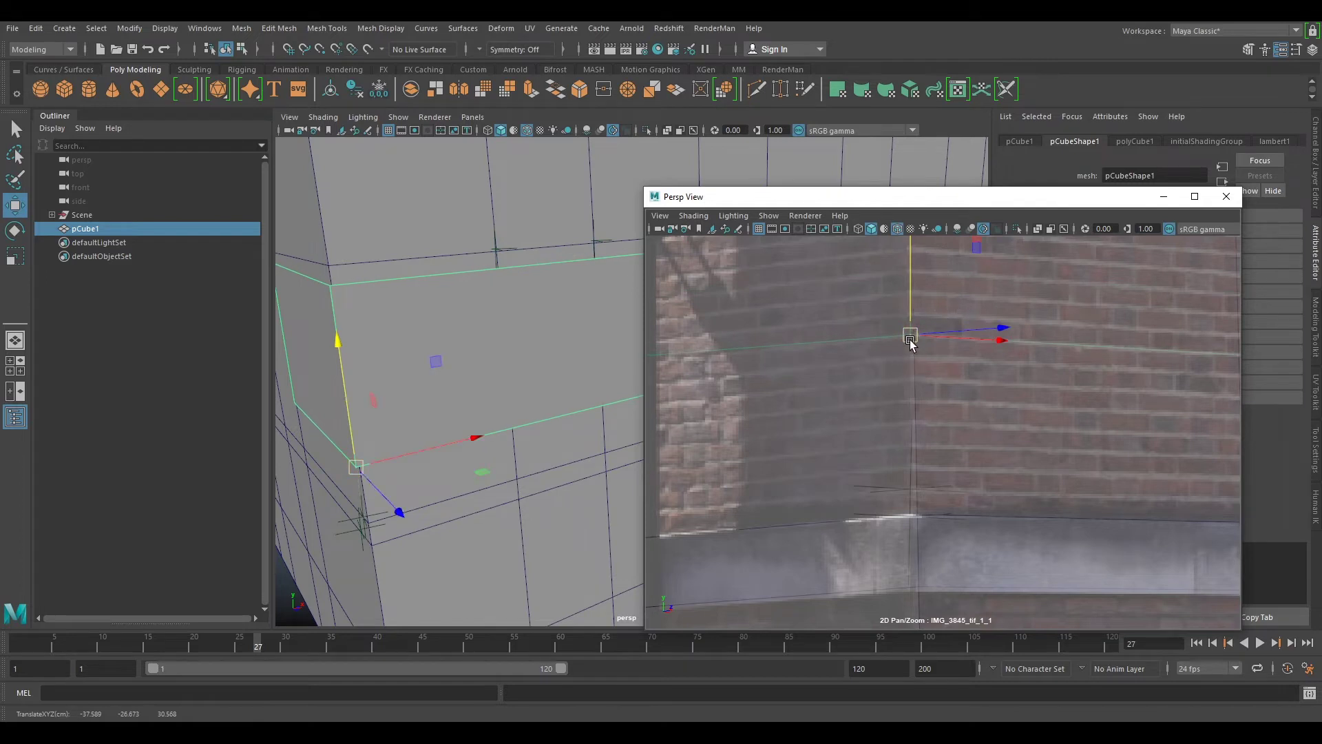
{"action": "left_click_drag", "start_coordinate": [372, 481], "coordinate": [496, 508], "text": "alt"}
{"action": "left_click_drag", "start_coordinate": [457, 579], "coordinate": [505, 451]}
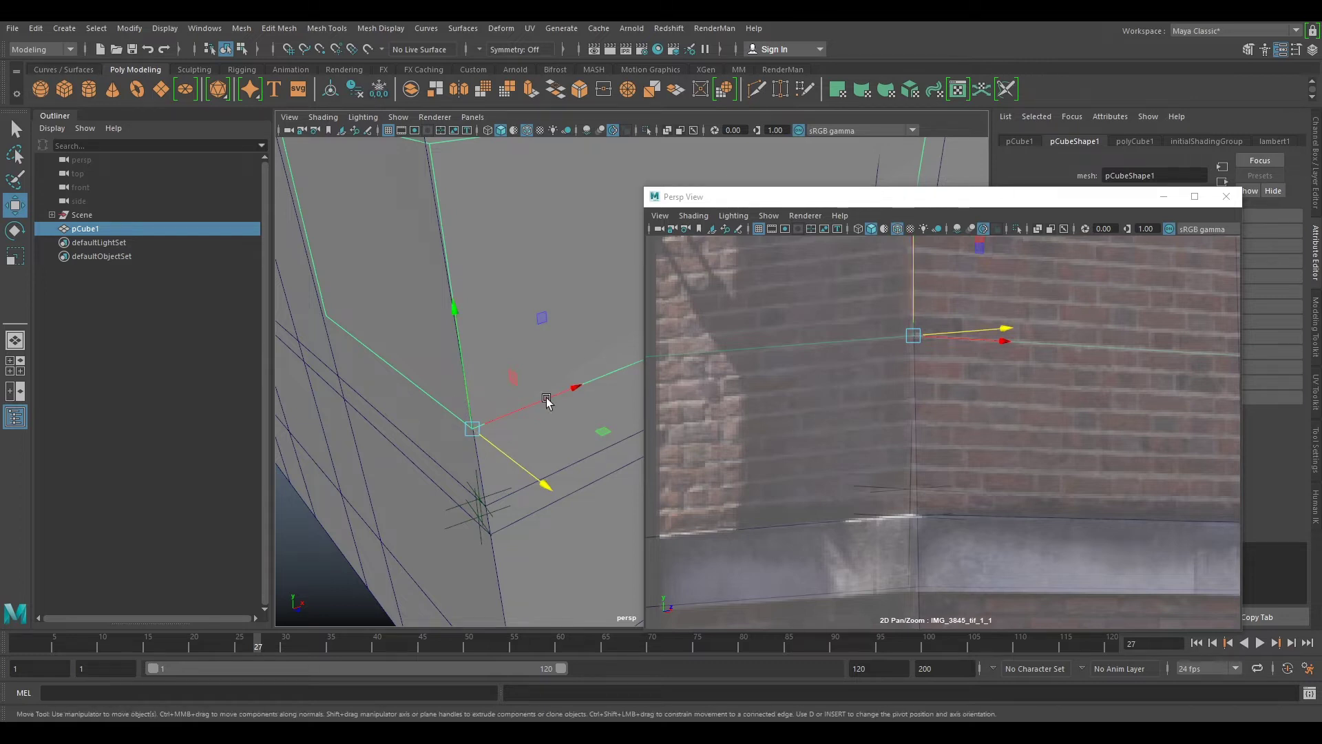
{"action": "right_click_drag", "start_coordinate": [1016, 388], "coordinate": [974, 381]}
{"action": "right_click_drag", "start_coordinate": [1109, 331], "coordinate": [1048, 324]}
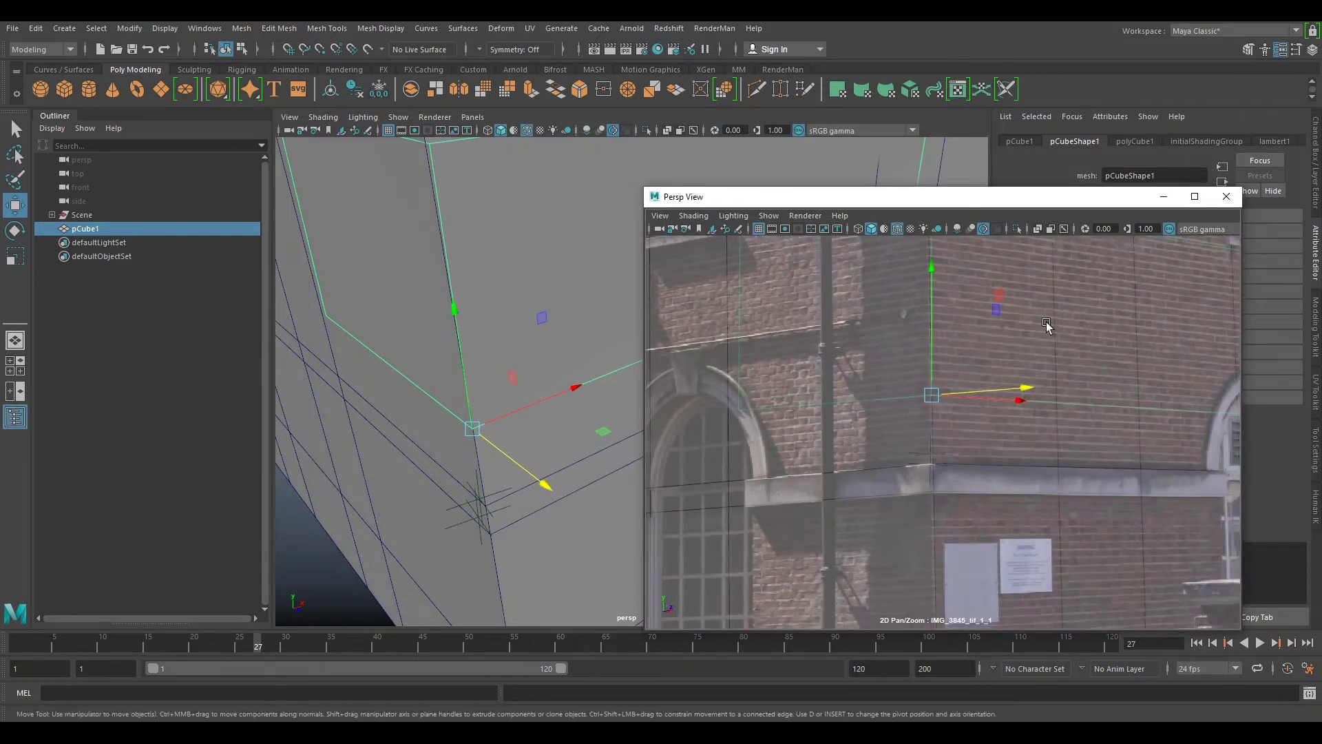
{"action": "middle_click_drag", "start_coordinate": [1078, 324], "coordinate": [1077, 401]}
{"action": "right_click_drag", "start_coordinate": [1112, 416], "coordinate": [989, 367]}
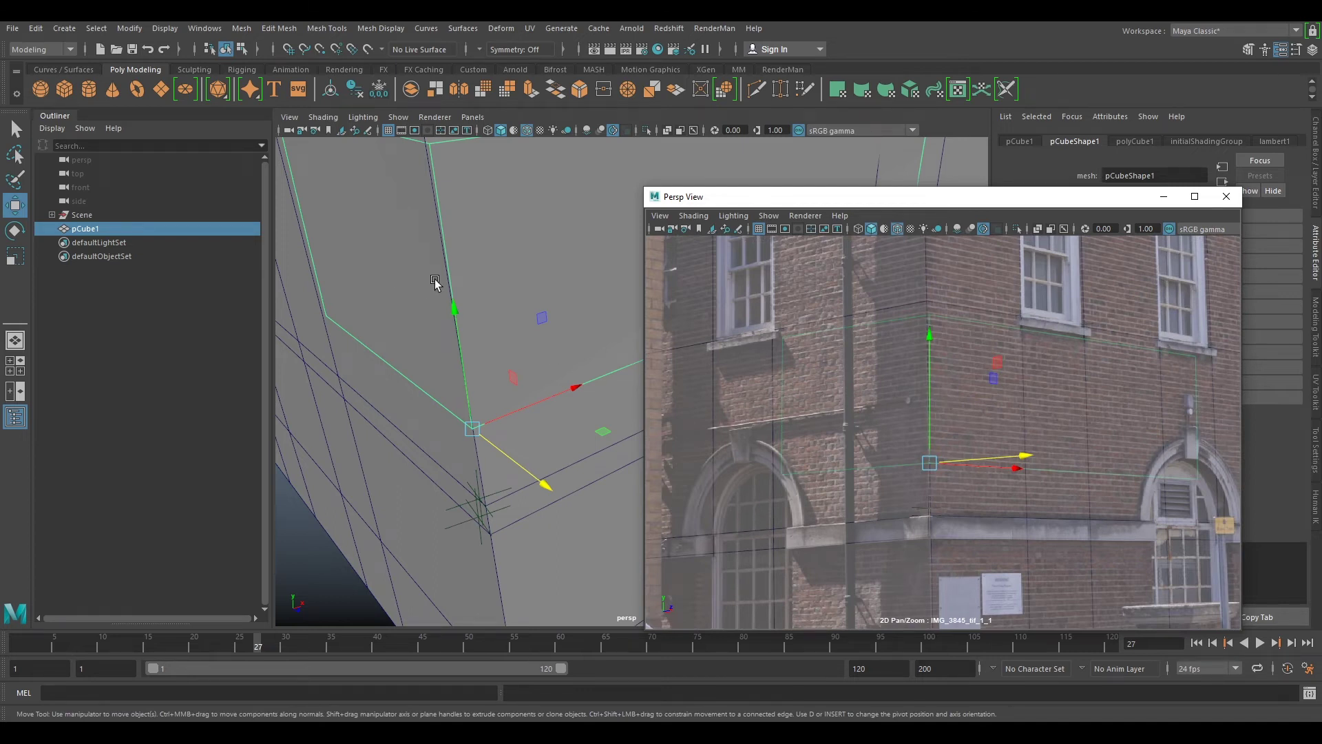
Step: Snap the Scene group's pivot to pCube1's lower front corner on the building's corner edge
{"action": "scroll", "coordinate": [476, 309], "scroll_direction": "down", "scroll_amount": 3}
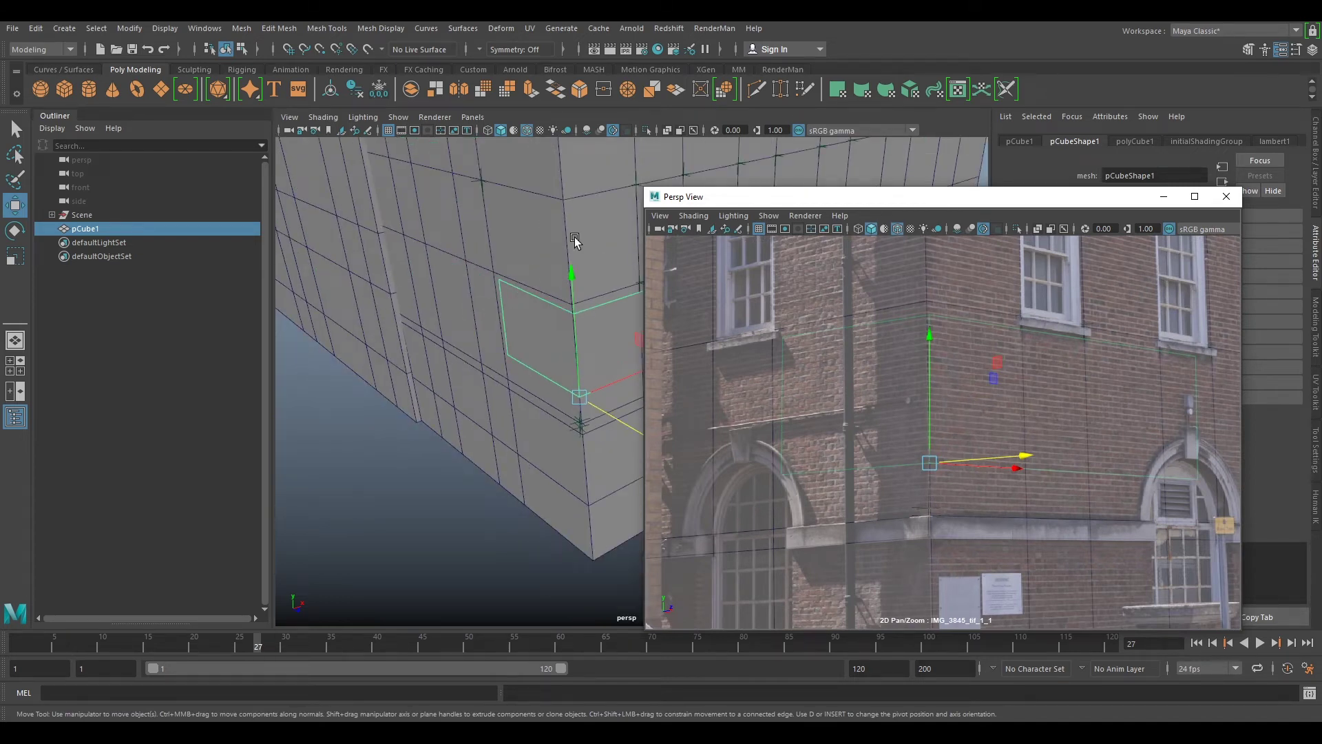
{"action": "middle_click_drag", "start_coordinate": [575, 241], "coordinate": [548, 268], "text": "alt"}
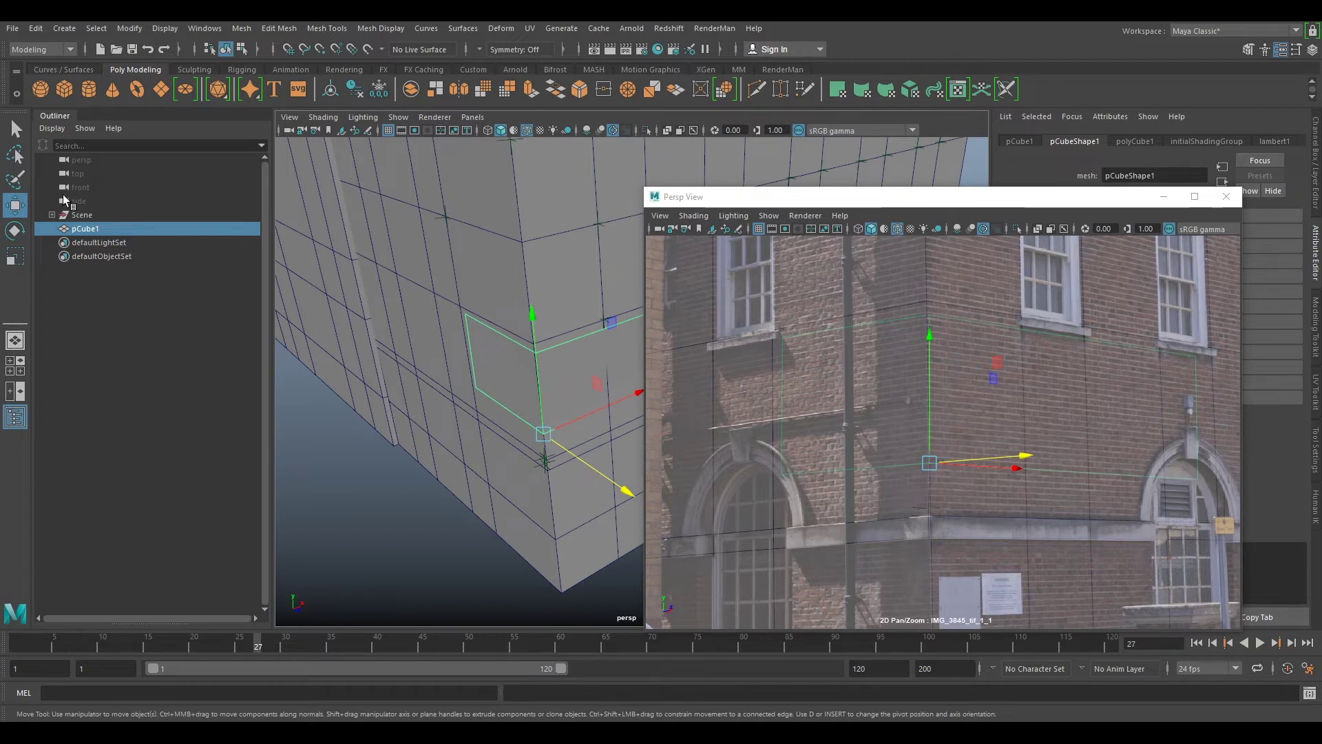
{"action": "left_click", "coordinate": [116, 214]}
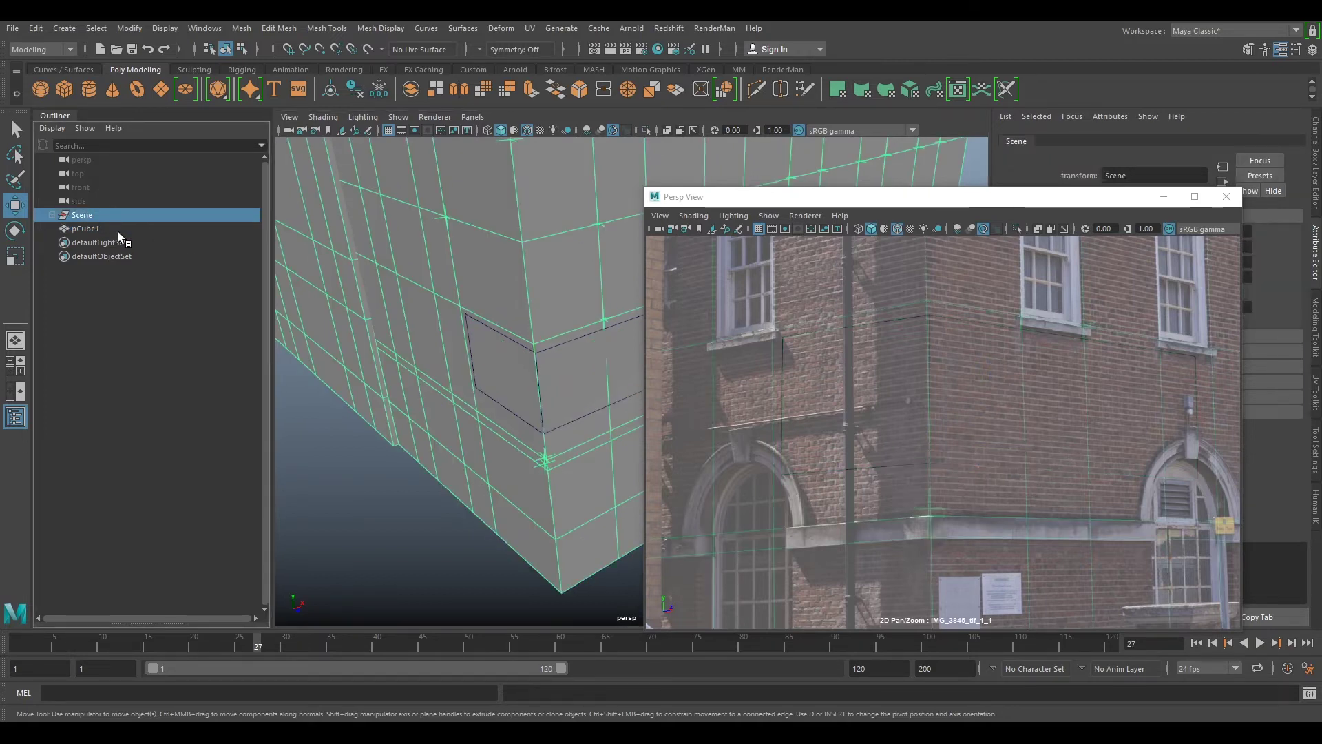
{"action": "key", "text": "f"}
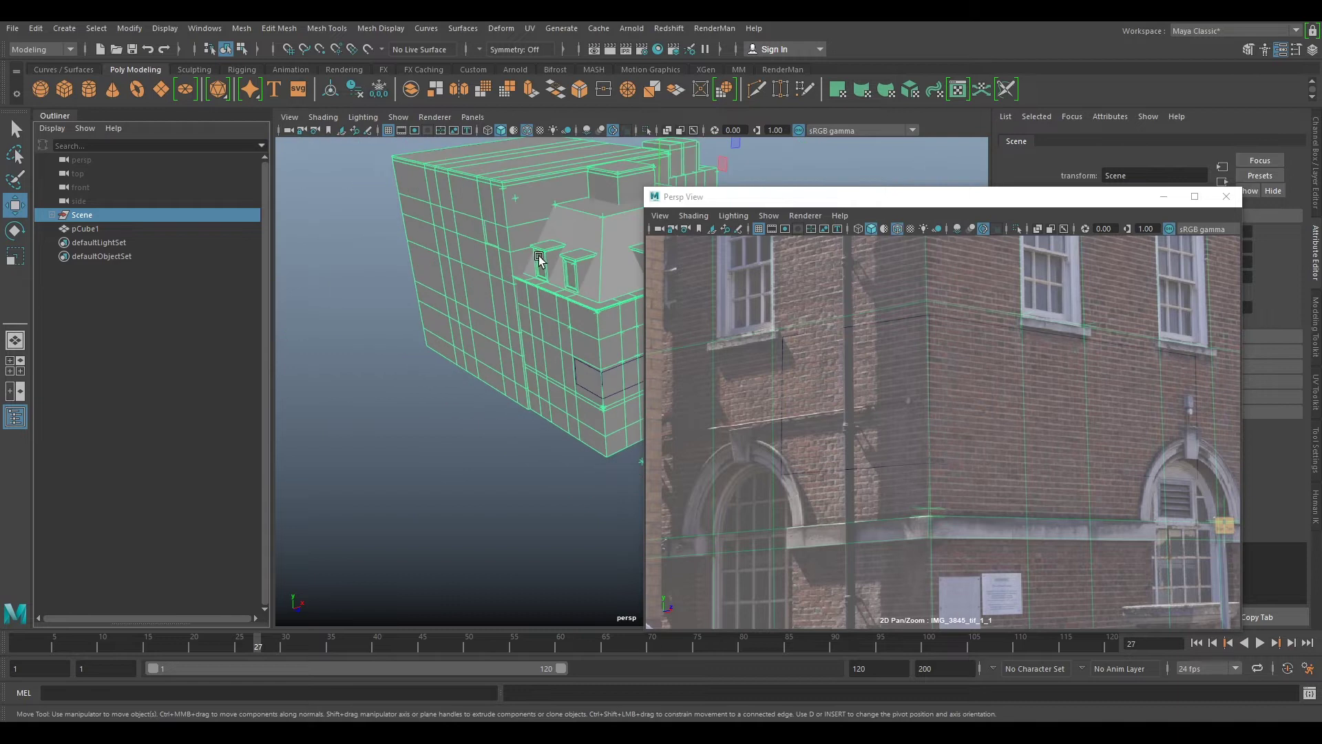
{"action": "key", "text": "d"}
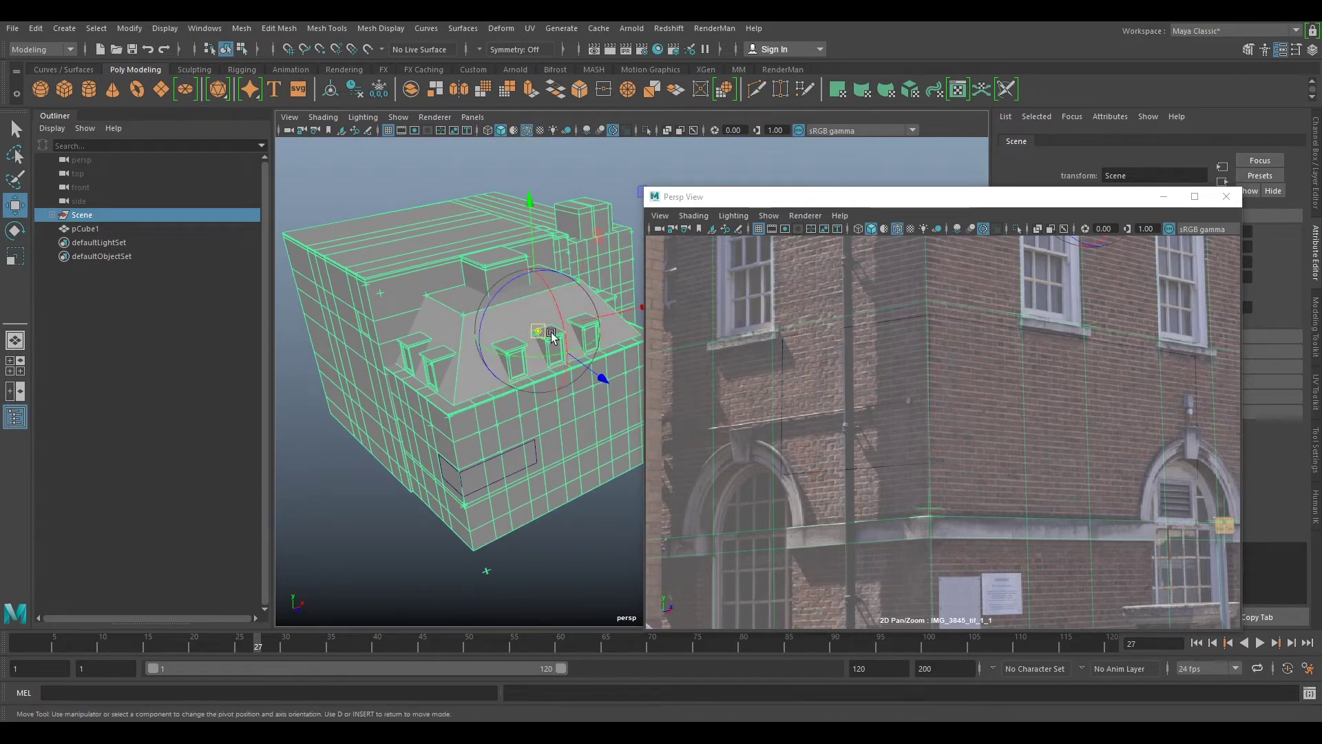
{"action": "key", "text": "v"}
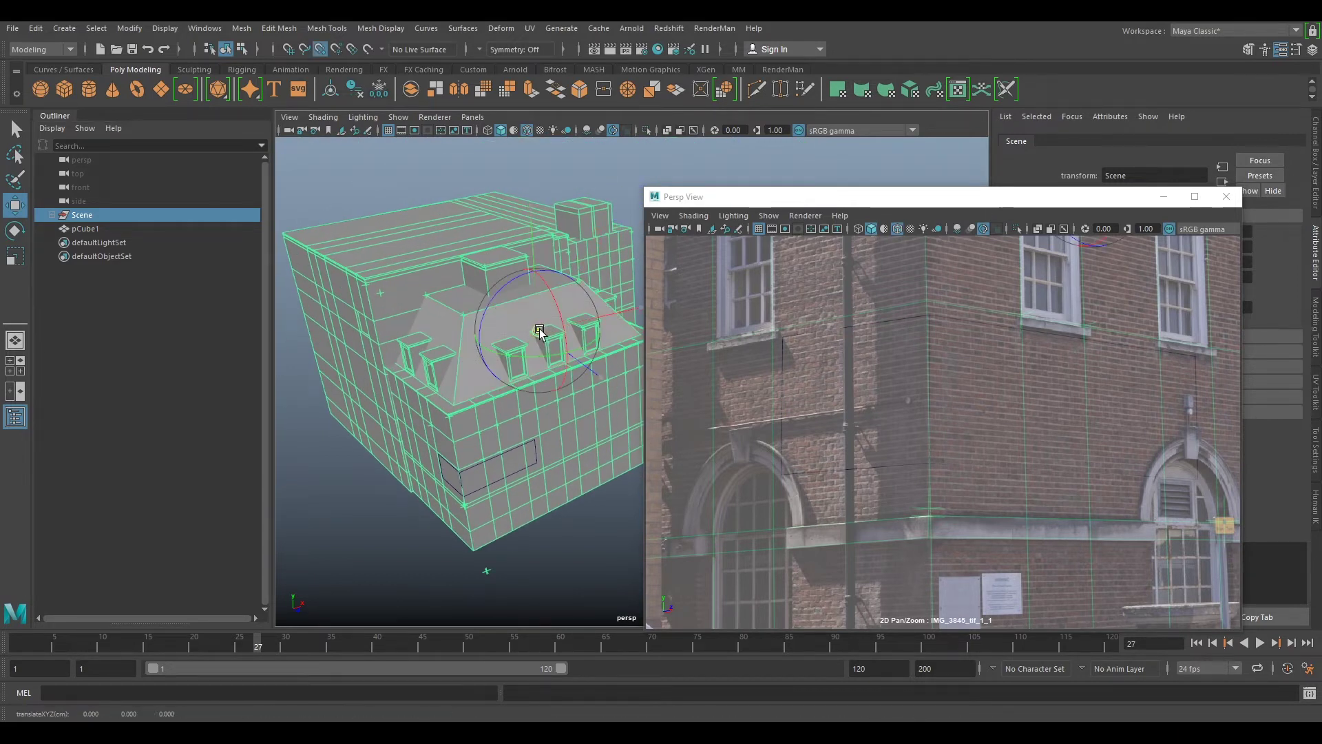
{"action": "left_click_drag", "start_coordinate": [540, 329], "coordinate": [462, 490]}
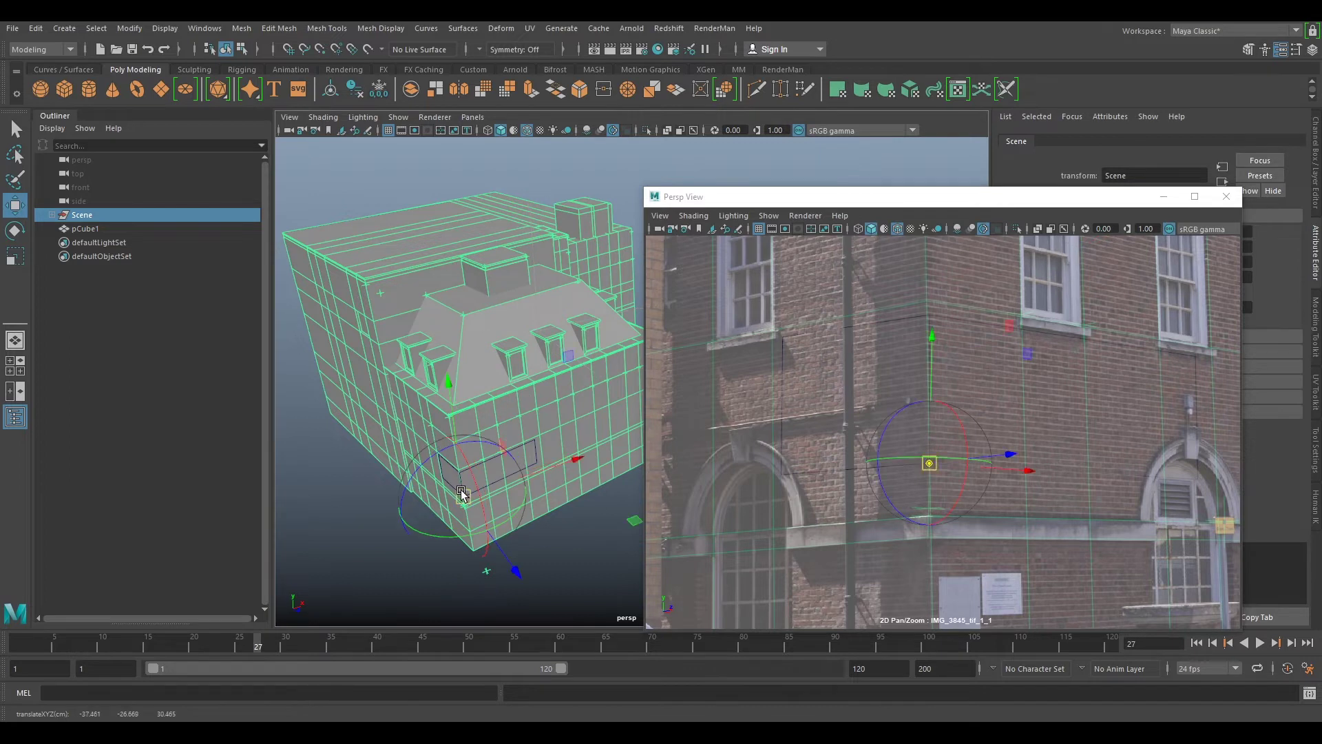
{"action": "scroll", "coordinate": [434, 508], "scroll_direction": "up", "scroll_amount": 5}
{"action": "middle_click_drag", "start_coordinate": [510, 451], "coordinate": [603, 368], "text": "alt"}
{"action": "middle_click_drag", "start_coordinate": [381, 502], "coordinate": [617, 321], "text": "alt"}
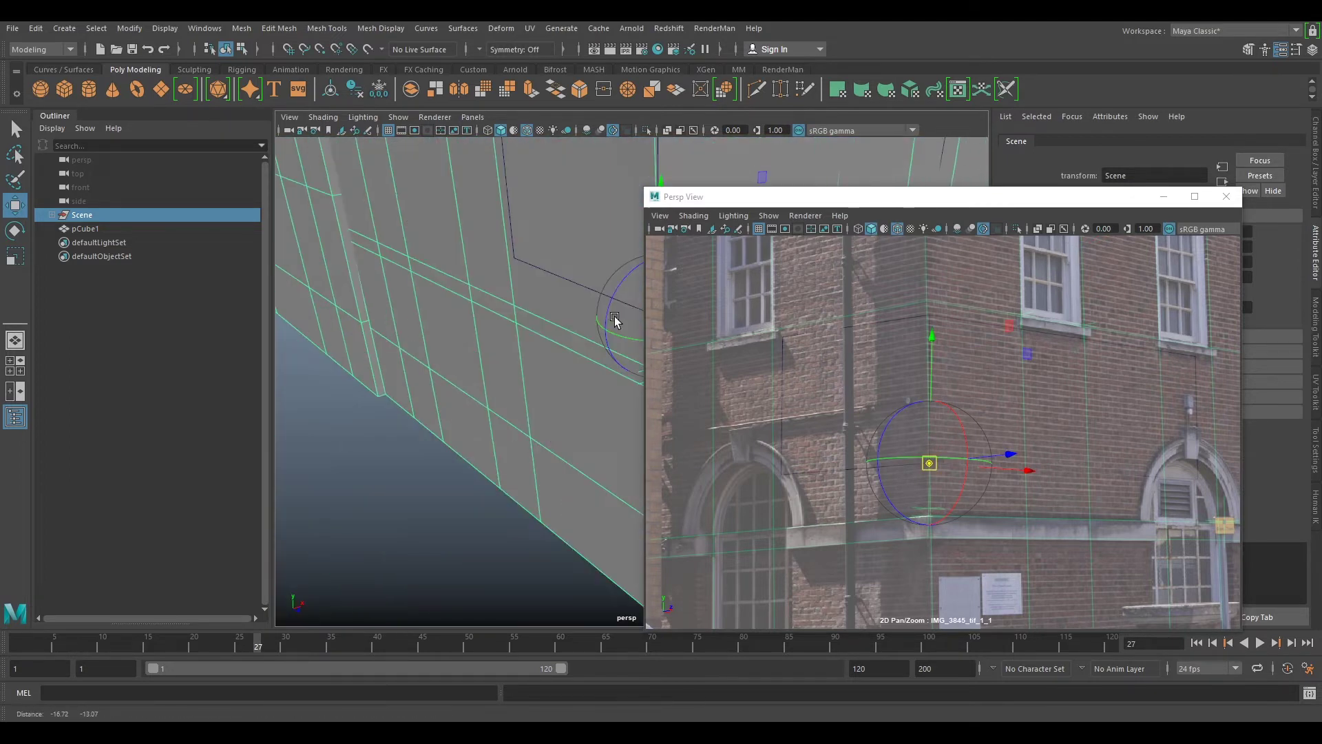
{"action": "middle_click_drag", "start_coordinate": [530, 355], "coordinate": [421, 382], "text": "alt"}
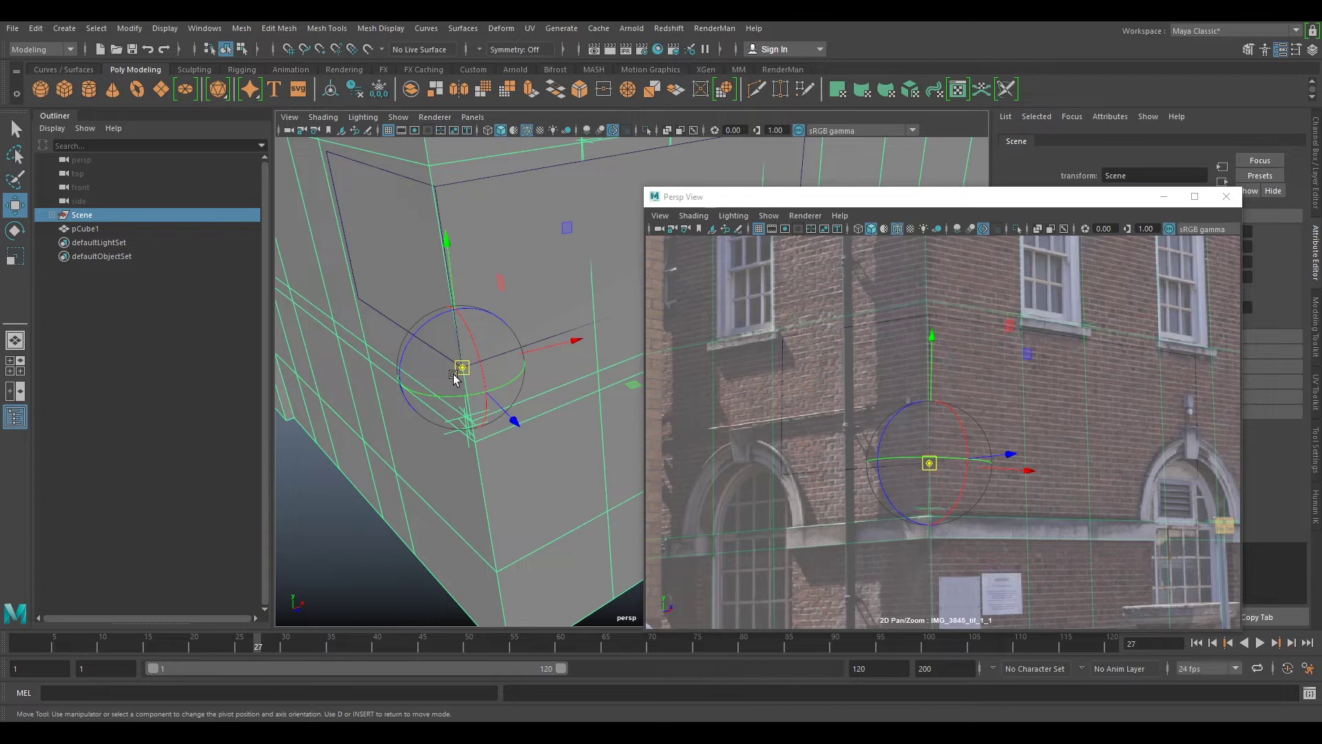
{"action": "key", "text": "d"}
Step: Scale the Scene group up uniformly to about 20.3 around its pivot at the cube's corner
{"action": "scroll", "coordinate": [453, 377], "scroll_direction": "down", "scroll_amount": 5}
{"action": "key", "text": "r"}
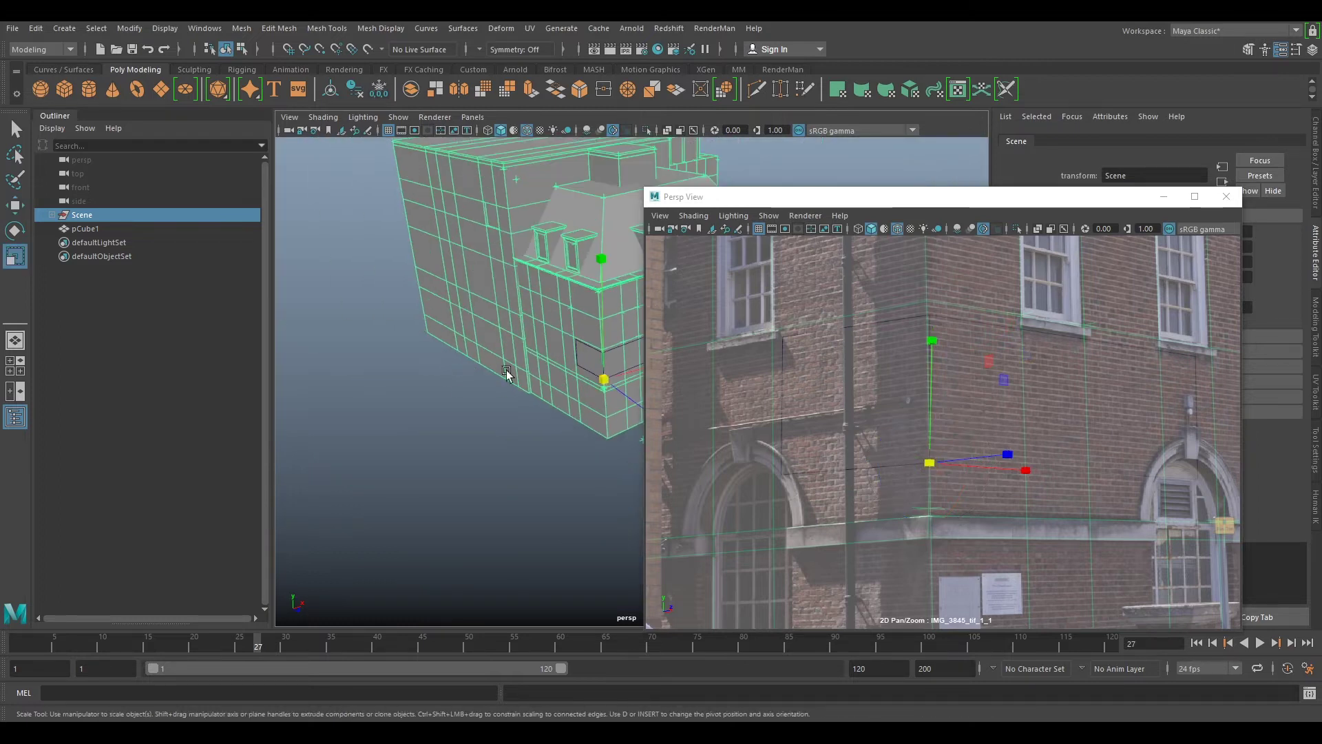
{"action": "left_click_drag", "start_coordinate": [570, 331], "coordinate": [491, 376], "text": "alt"}
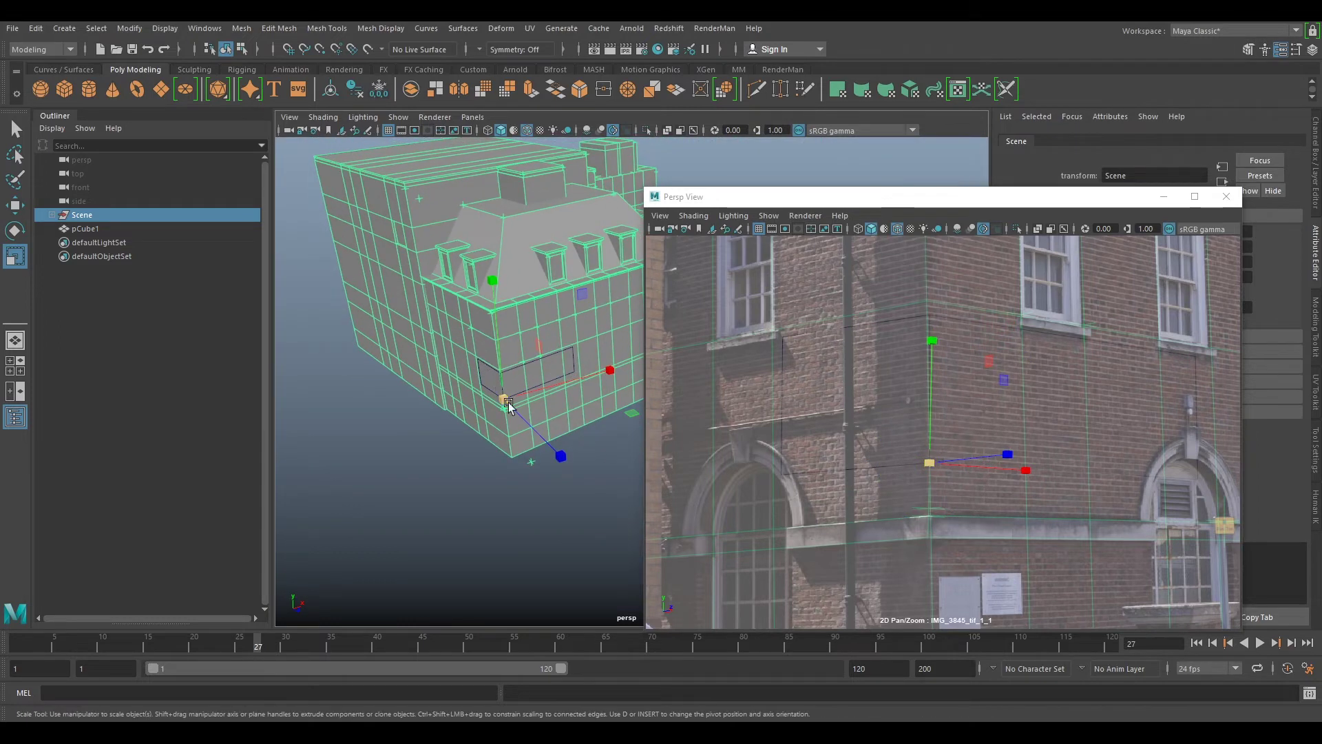
{"action": "scroll", "coordinate": [508, 405], "scroll_direction": "up", "scroll_amount": 4}
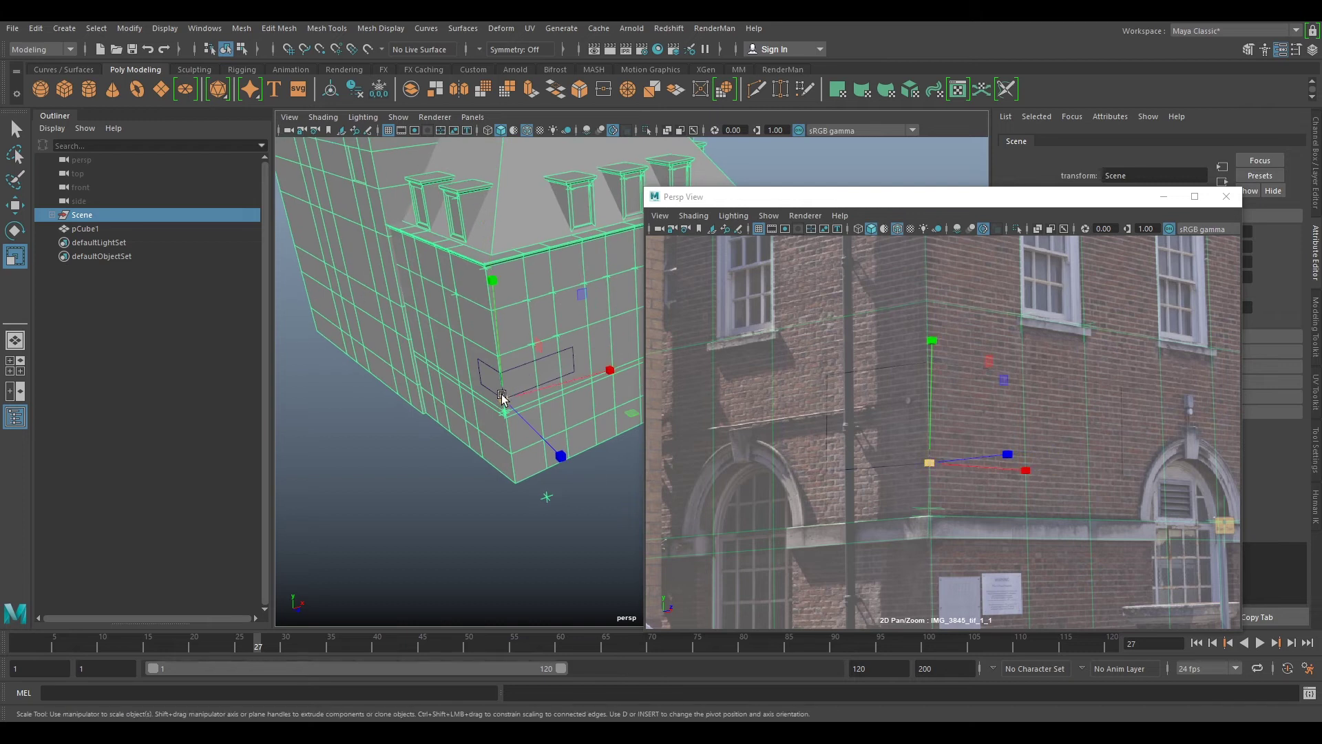
{"action": "scroll", "coordinate": [502, 397], "scroll_direction": "up", "scroll_amount": 3}
{"action": "left_click_drag", "start_coordinate": [510, 413], "coordinate": [527, 390]}
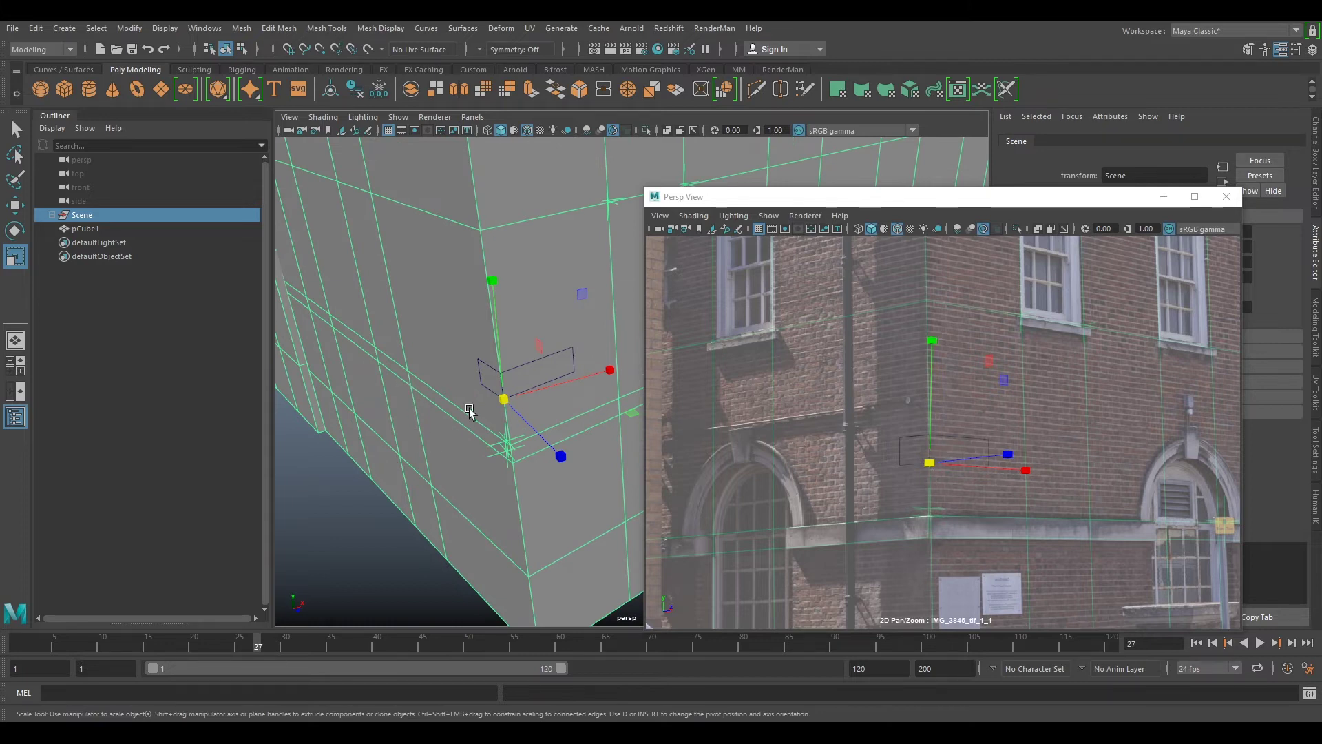
{"action": "left_click_drag", "start_coordinate": [504, 401], "coordinate": [773, 351]}
{"action": "scroll", "coordinate": [476, 388], "scroll_direction": "down", "scroll_amount": 4}
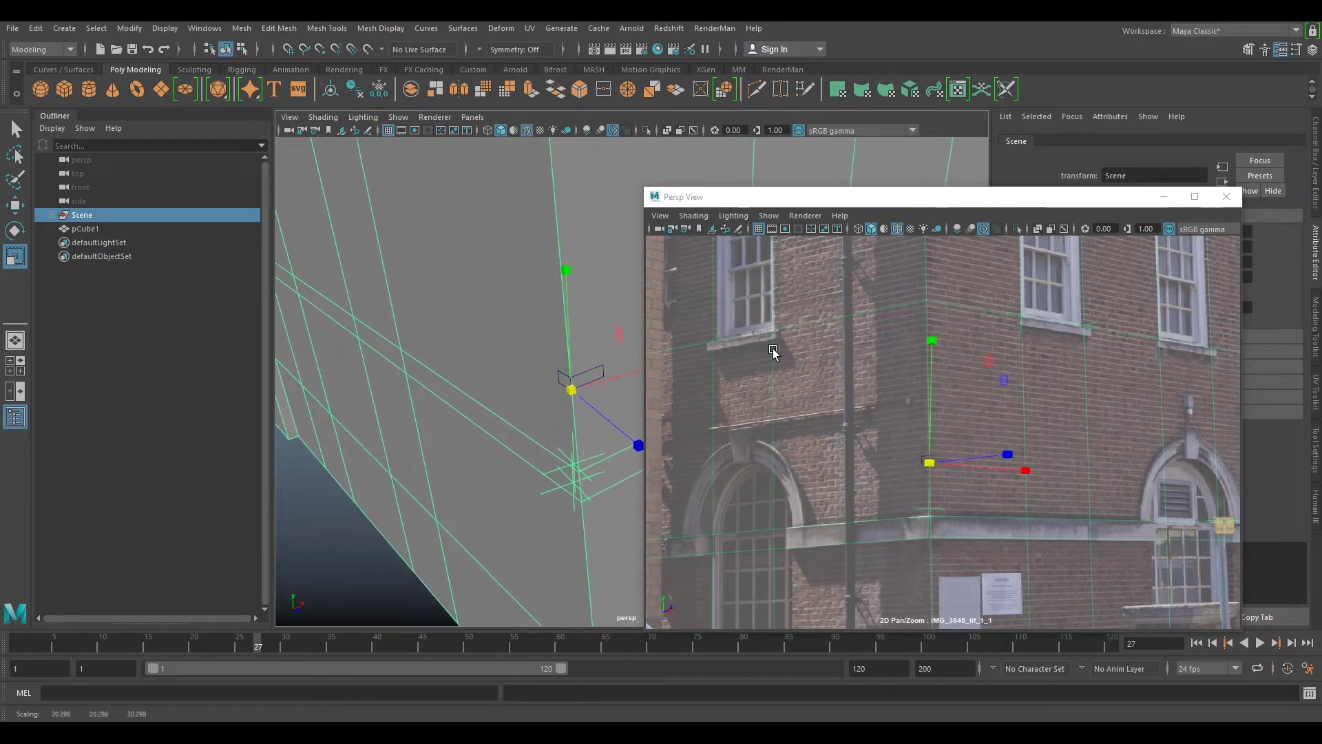
Step: Refine the Scene group's uniform scale by comparing pCube1 with a single corner brick in the camera view
{"action": "left_click_drag", "start_coordinate": [1040, 203], "coordinate": [1074, 171]}
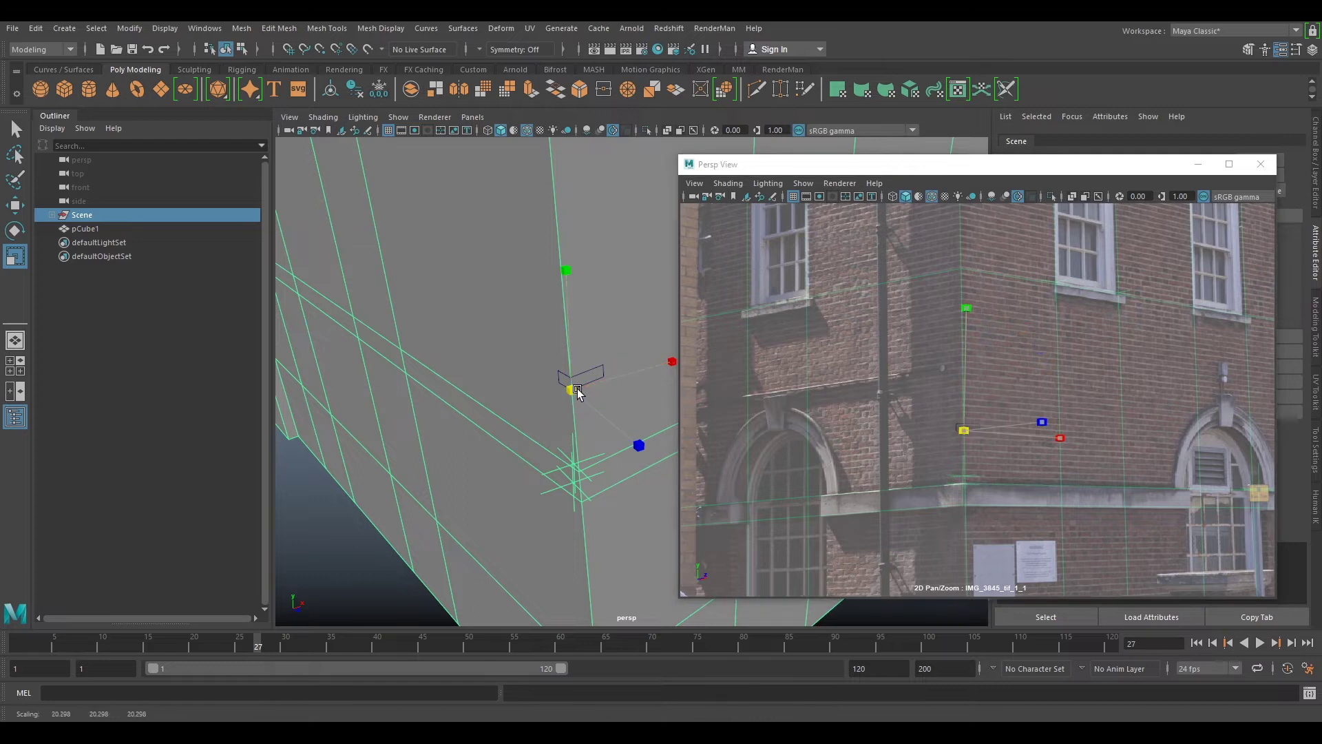
{"action": "left_click_drag", "start_coordinate": [577, 390], "coordinate": [1269, 322]}
{"action": "key", "text": "backslash"}
{"action": "right_click_drag", "start_coordinate": [963, 421], "coordinate": [1000, 518]}
{"action": "mouse_move", "coordinate": [1000, 518]}
{"action": "middle_mouse_down"}
{"action": "mouse_move", "coordinate": [1014, 440]}
{"action": "mouse_move", "coordinate": [999, 512]}
{"action": "middle_mouse_up"}
{"action": "right_click_drag", "start_coordinate": [955, 460], "coordinate": [958, 461]}
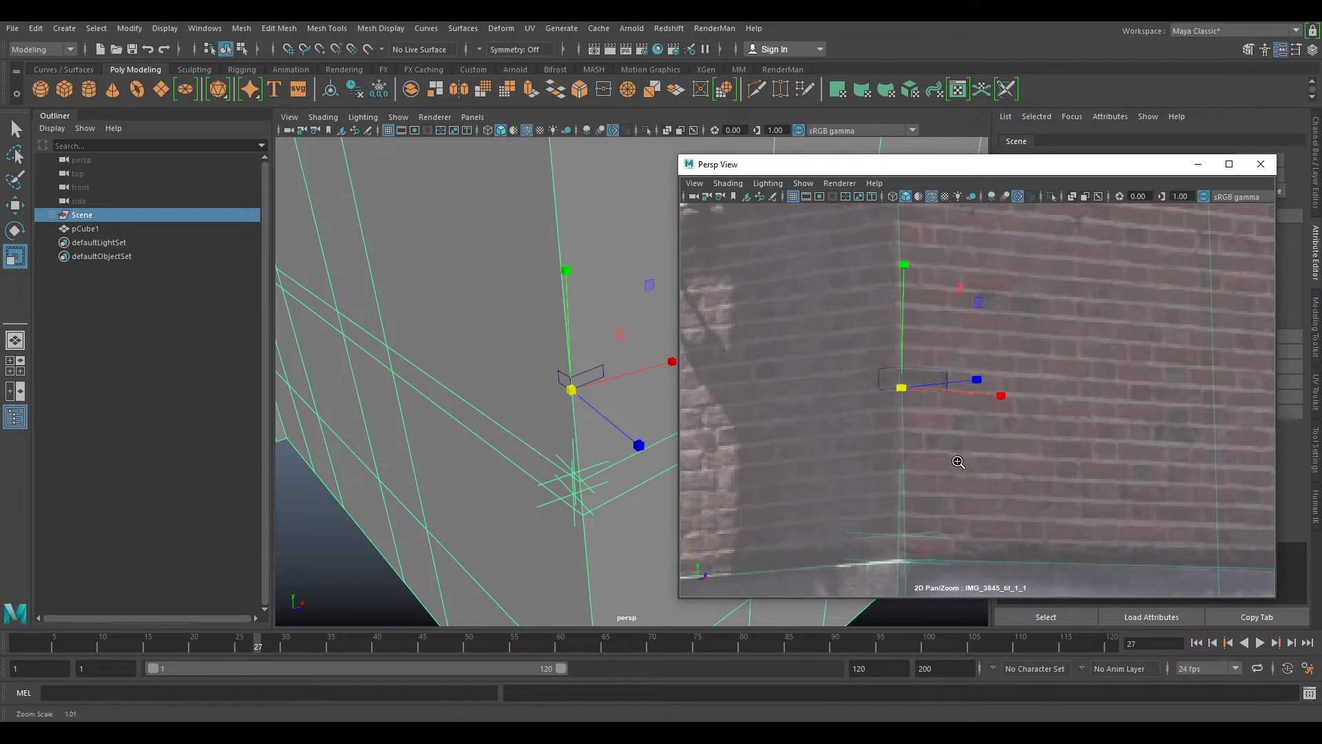
{"action": "left_click_drag", "start_coordinate": [576, 375], "coordinate": [967, 344]}
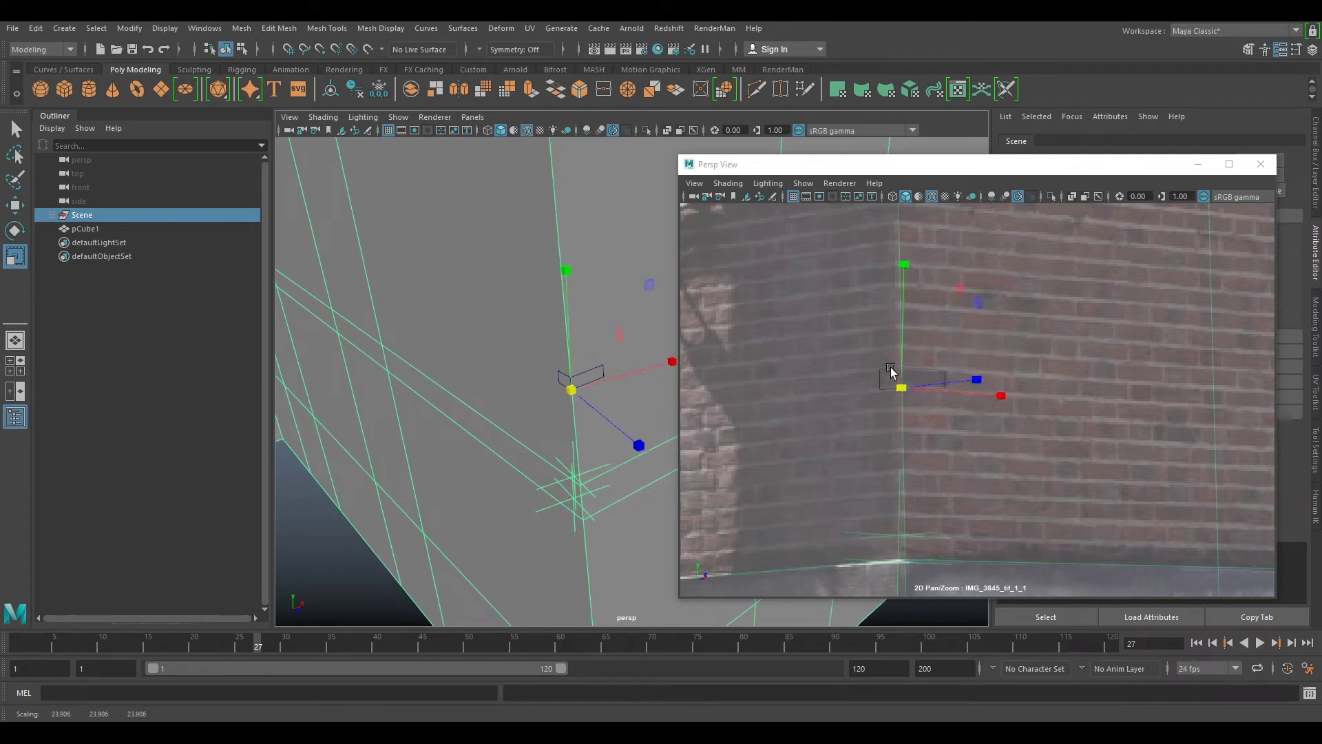
Step: Try a duplicate of pCube1 beside the corner brick as a size comparison and delete the duplicate
{"action": "left_click", "coordinate": [593, 375]}
{"action": "key", "text": "w"}
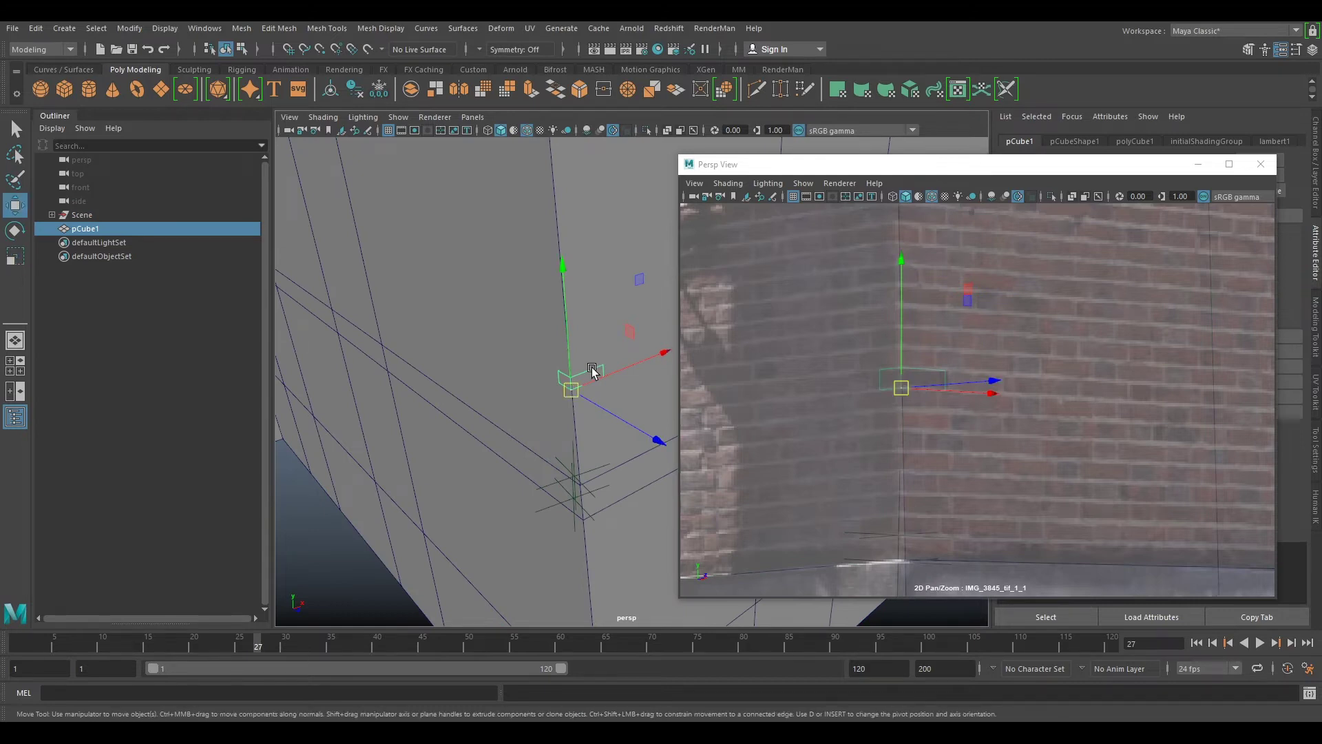
{"action": "key", "text": "ctrl+d"}
{"action": "left_click_drag", "start_coordinate": [575, 355], "coordinate": [696, 331]}
{"action": "key", "text": "Delete"}
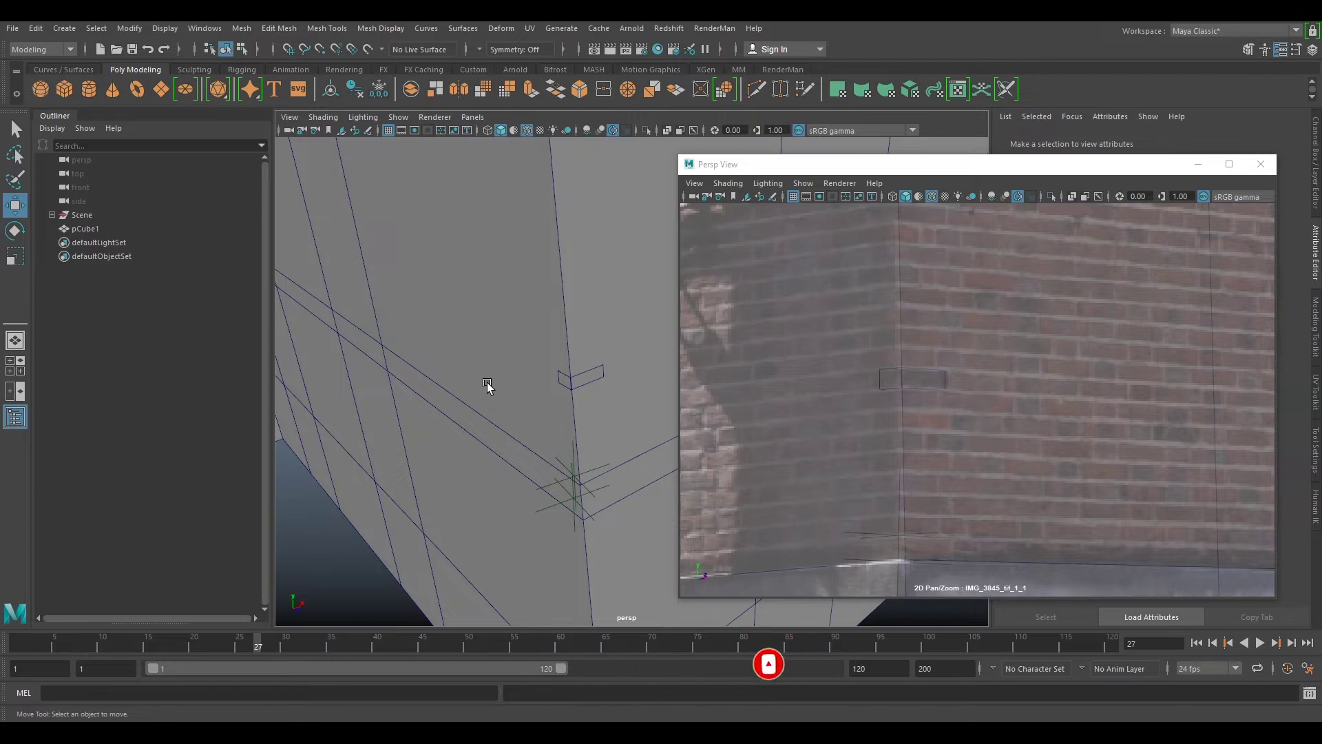
Step: Return the camera view to the full photo and examine the scaled building and pCube1 at its corner
{"action": "scroll", "coordinate": [487, 384], "scroll_direction": "down", "scroll_amount": 10}
{"action": "left_click_drag", "start_coordinate": [571, 314], "coordinate": [516, 399], "text": "alt"}
{"action": "key", "text": "backslash"}
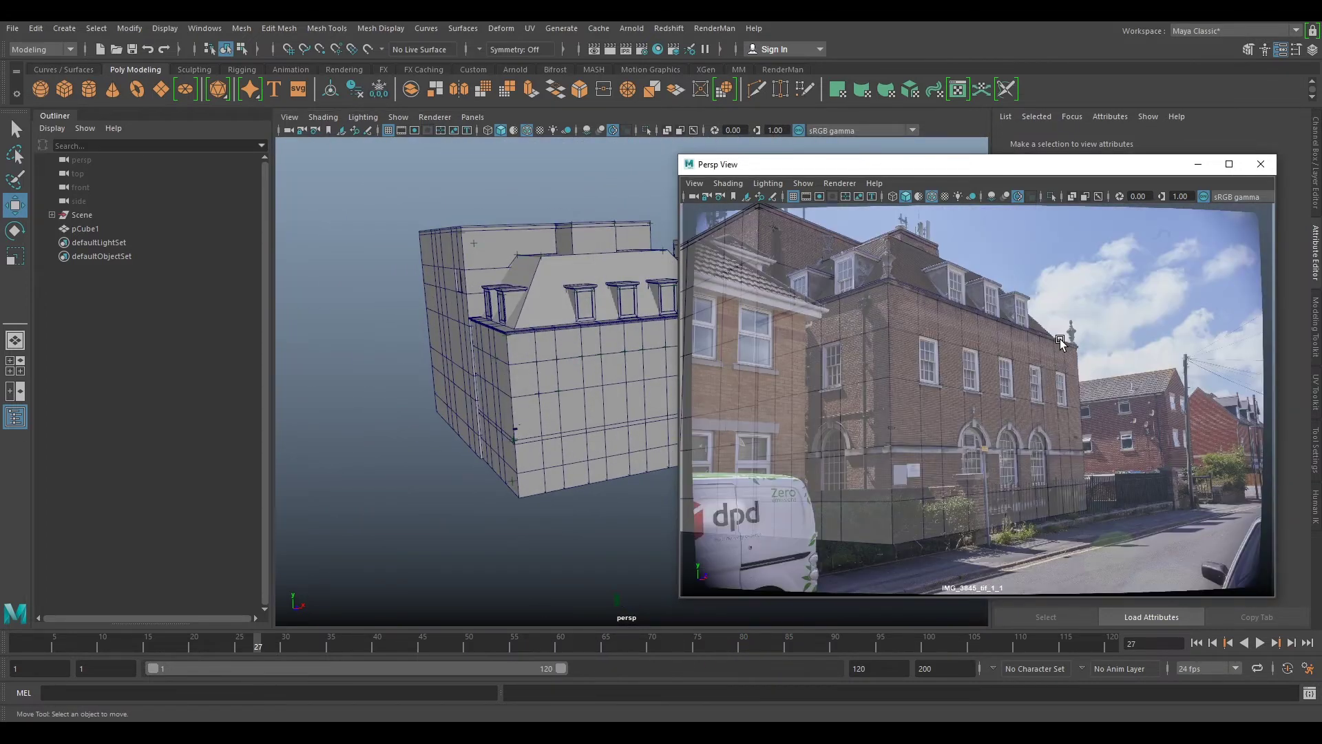
{"action": "left_click", "coordinate": [898, 431]}
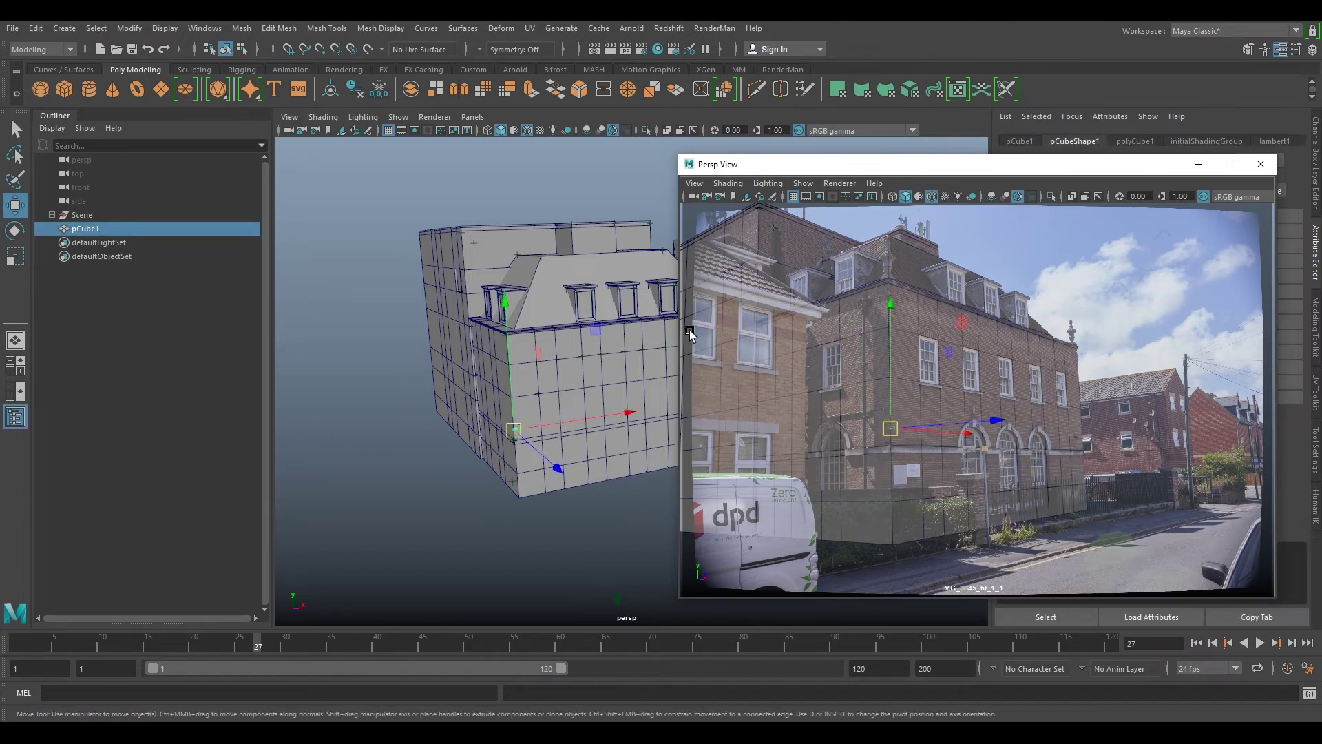
{"action": "scroll", "coordinate": [595, 408], "scroll_direction": "up", "scroll_amount": 3}
{"action": "middle_click_drag", "start_coordinate": [520, 446], "coordinate": [576, 402], "text": "alt"}
{"action": "scroll", "coordinate": [579, 391], "scroll_direction": "up", "scroll_amount": 3}
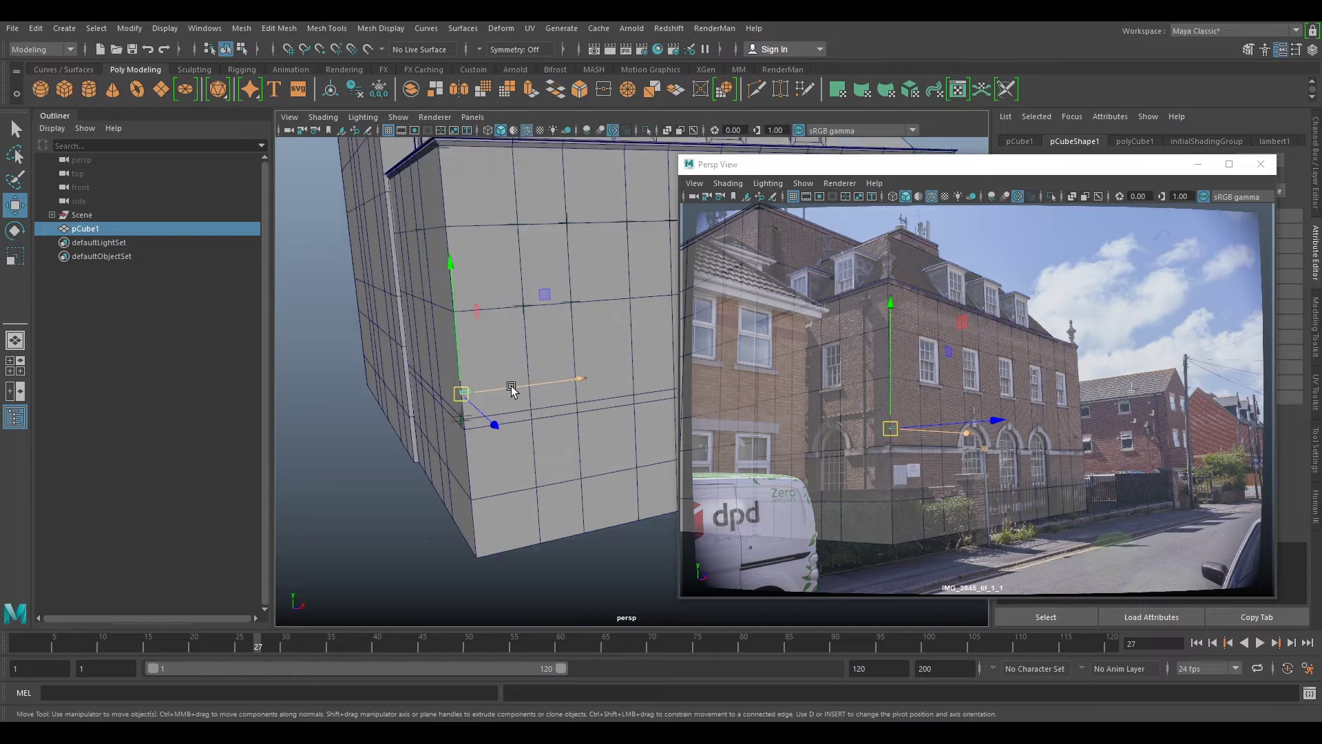
{"action": "left_click_drag", "start_coordinate": [486, 400], "coordinate": [515, 396], "text": "alt"}
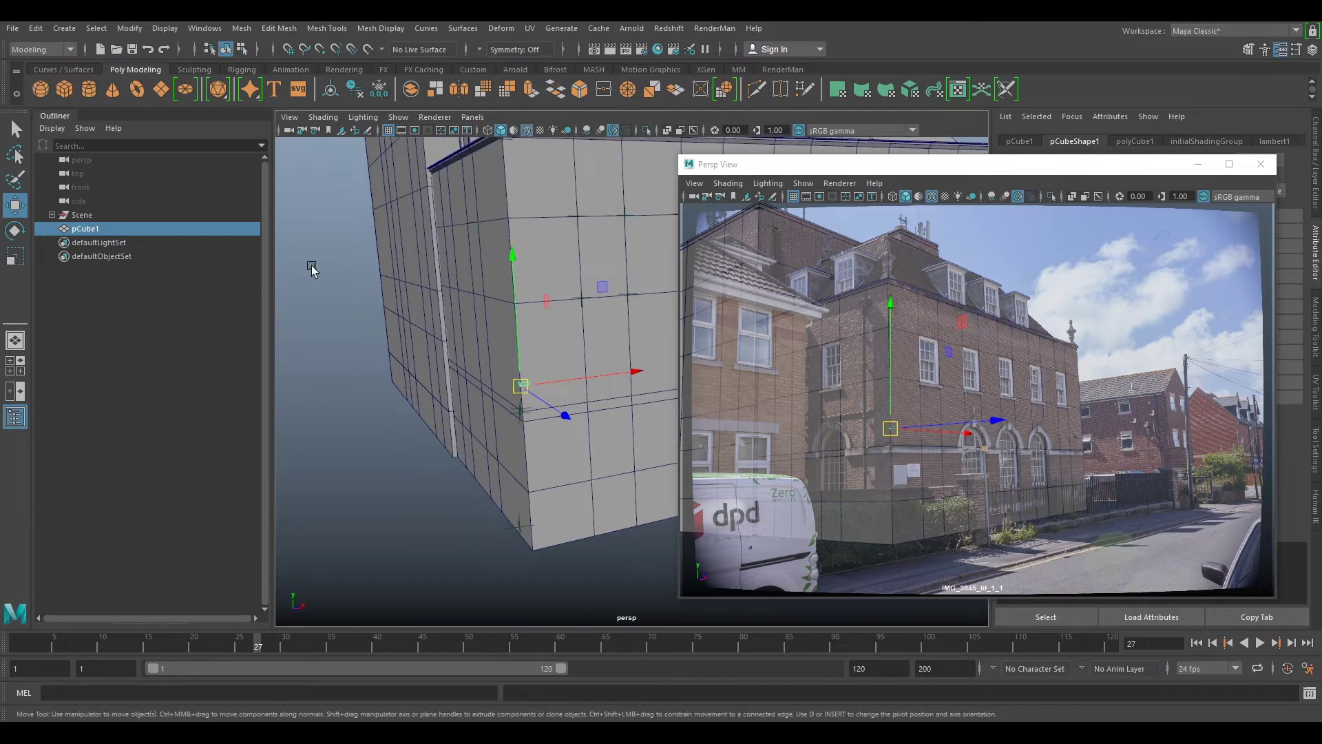
Step: Expand the Scene group, minimise the Persp View window and show the group's transform channels
{"action": "left_click", "coordinate": [52, 214]}
{"action": "left_click", "coordinate": [77, 215]}
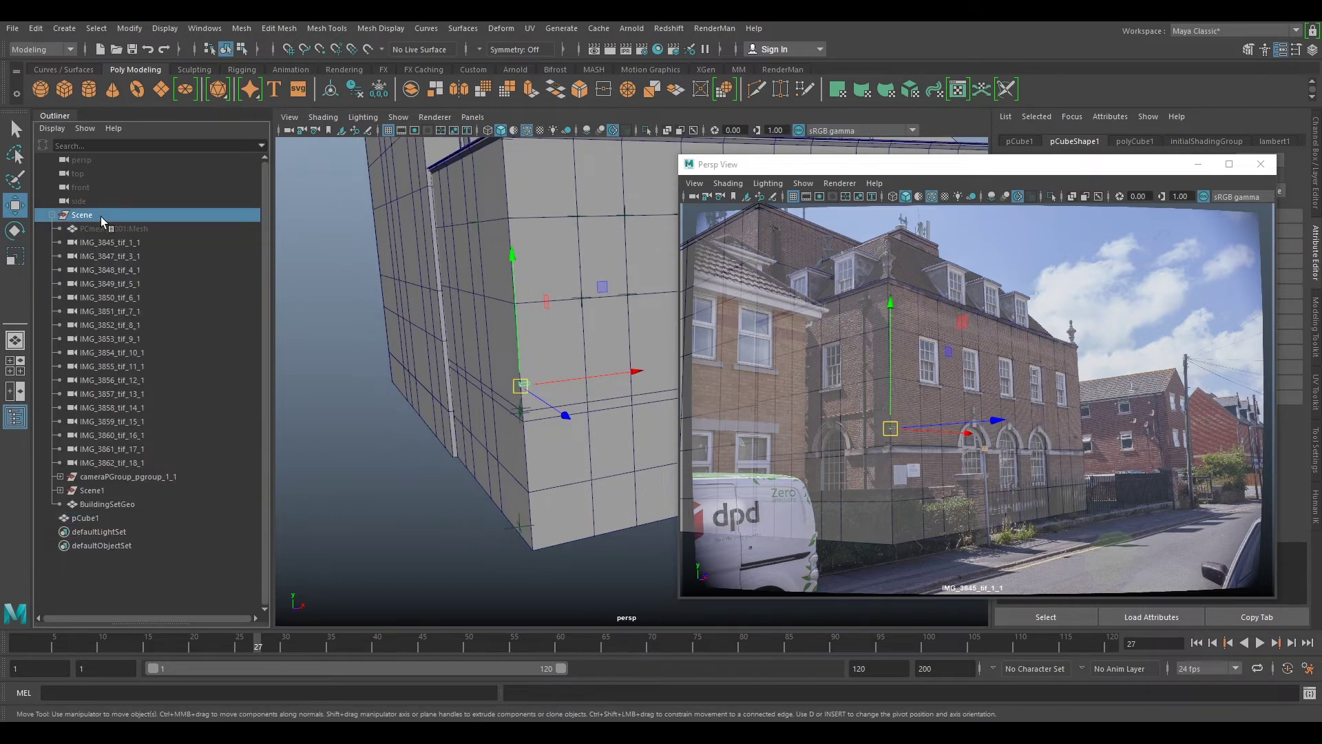
{"action": "left_click", "coordinate": [1198, 164]}
{"action": "left_click", "coordinate": [1315, 180]}
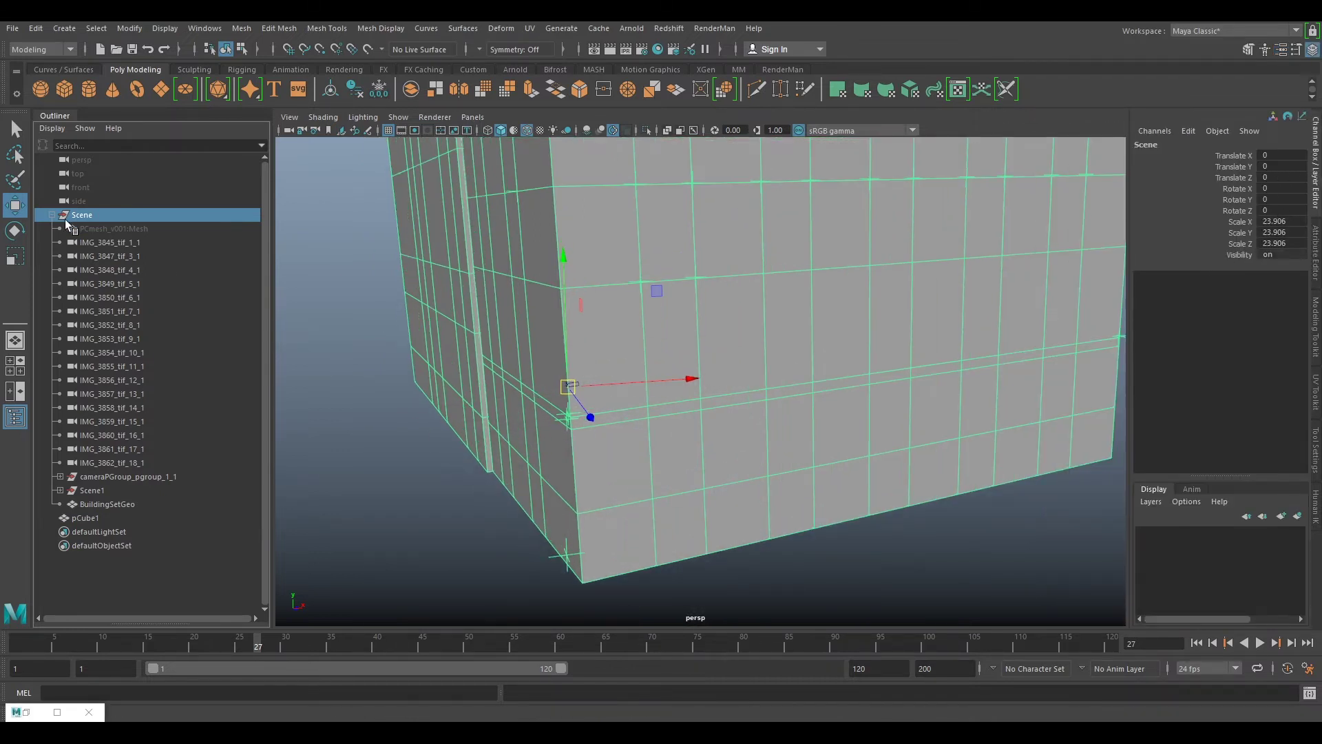
Step: Unparent BuildingSetGeo from the Scene group to world level and check its transform values
{"action": "left_click", "coordinate": [109, 503]}
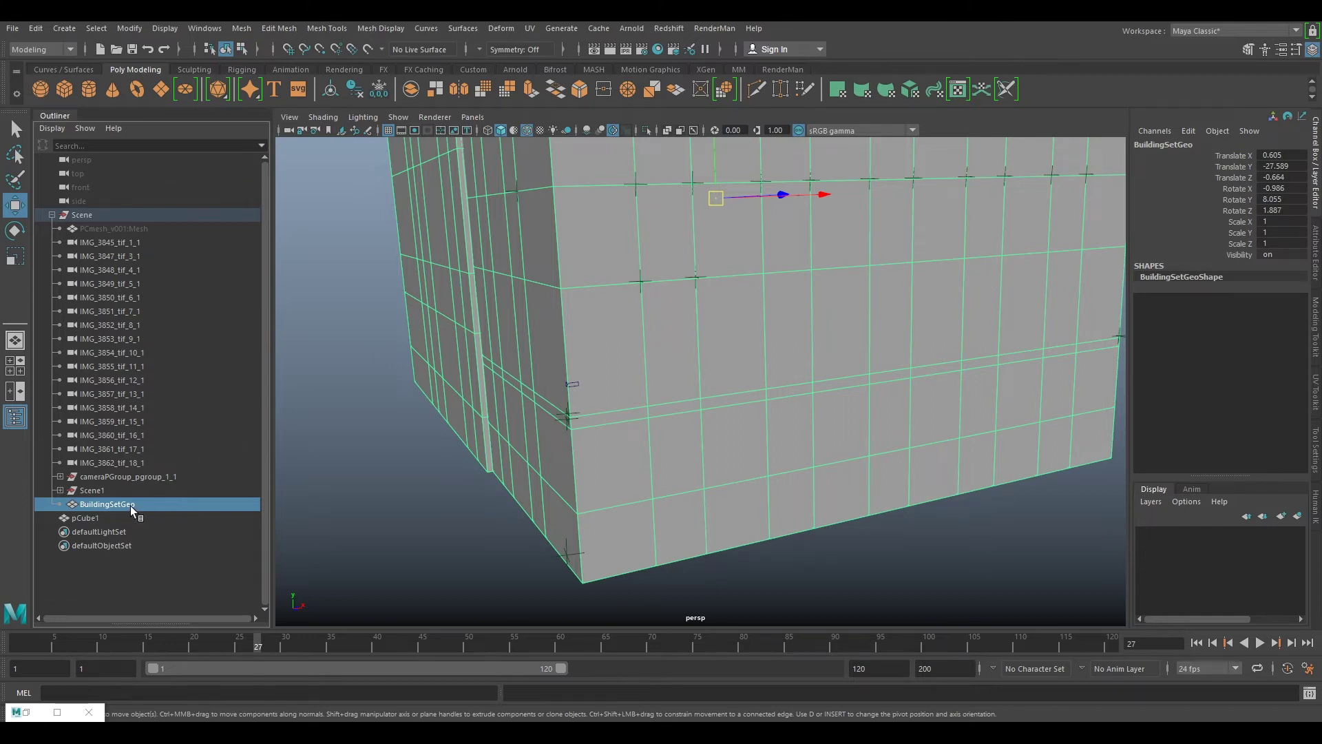
{"action": "key", "text": "shift+p"}
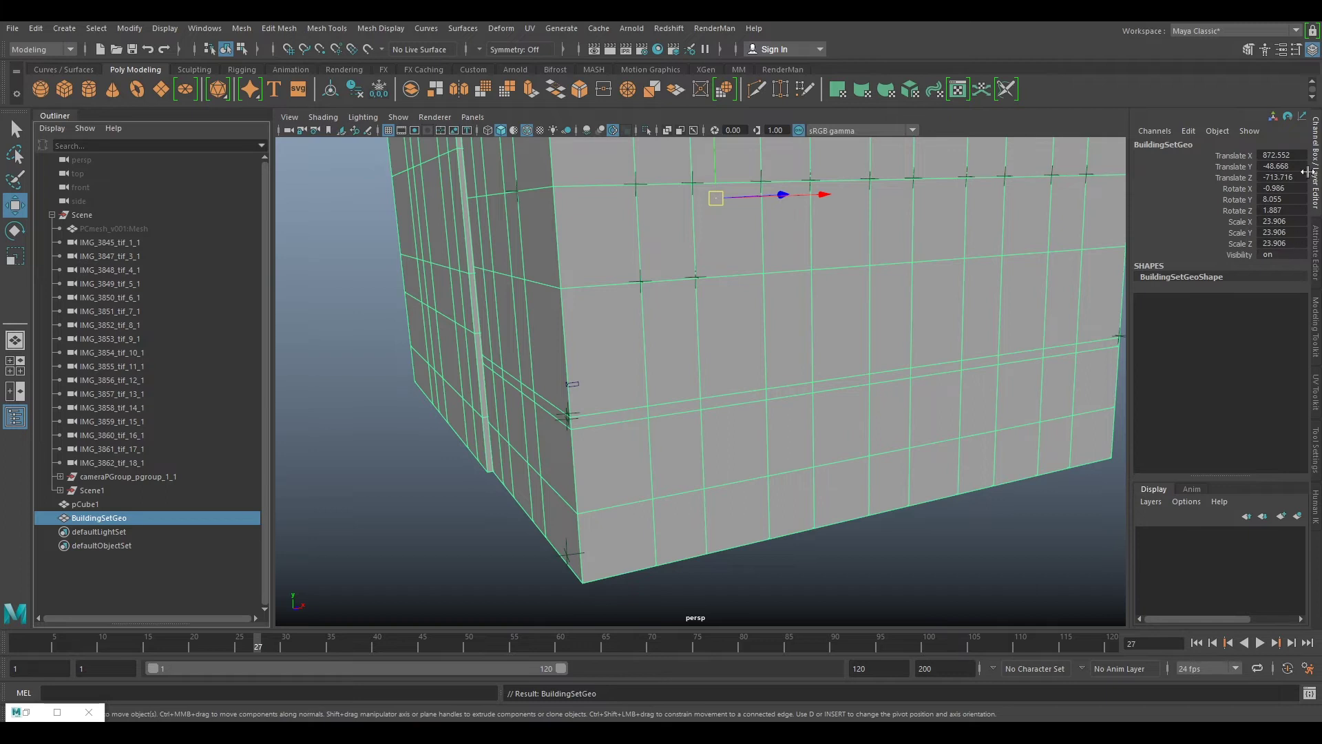
{"action": "key", "text": "ctrl+z"}
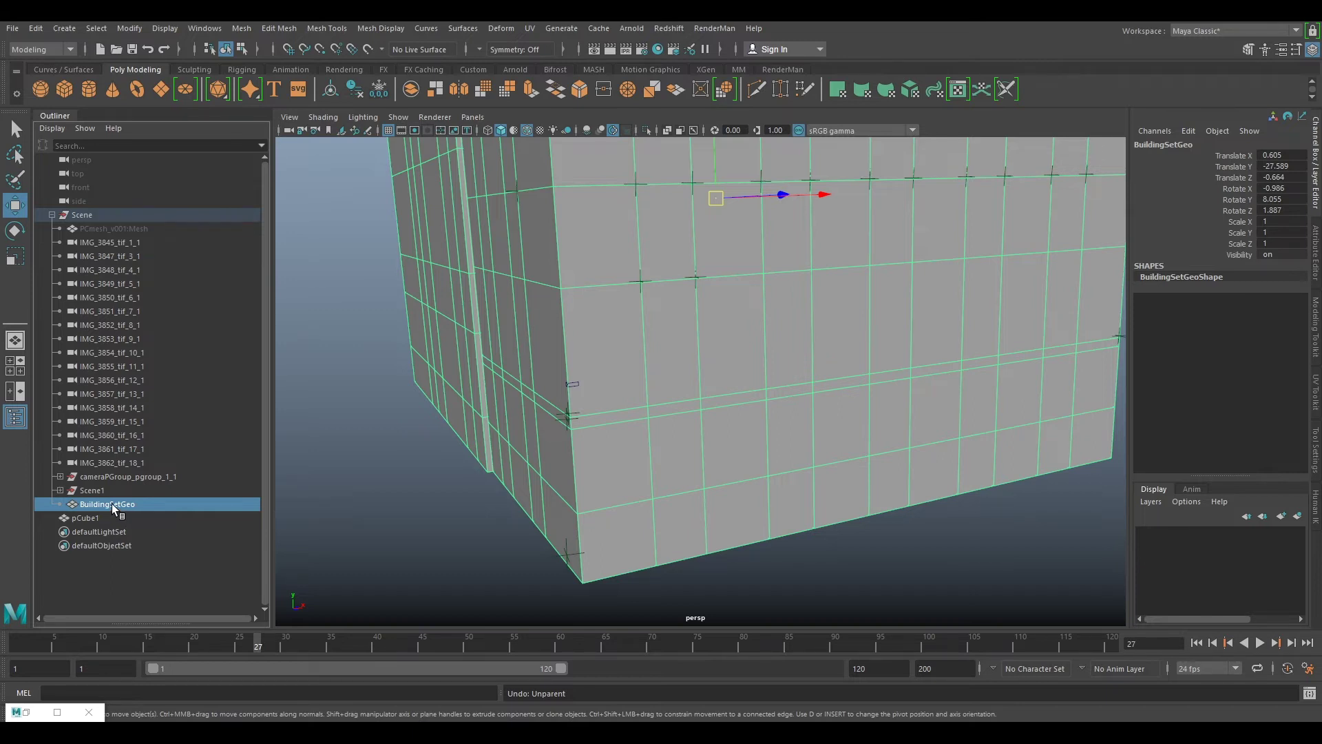
{"action": "middle_click_drag", "start_coordinate": [112, 502], "coordinate": [112, 503]}
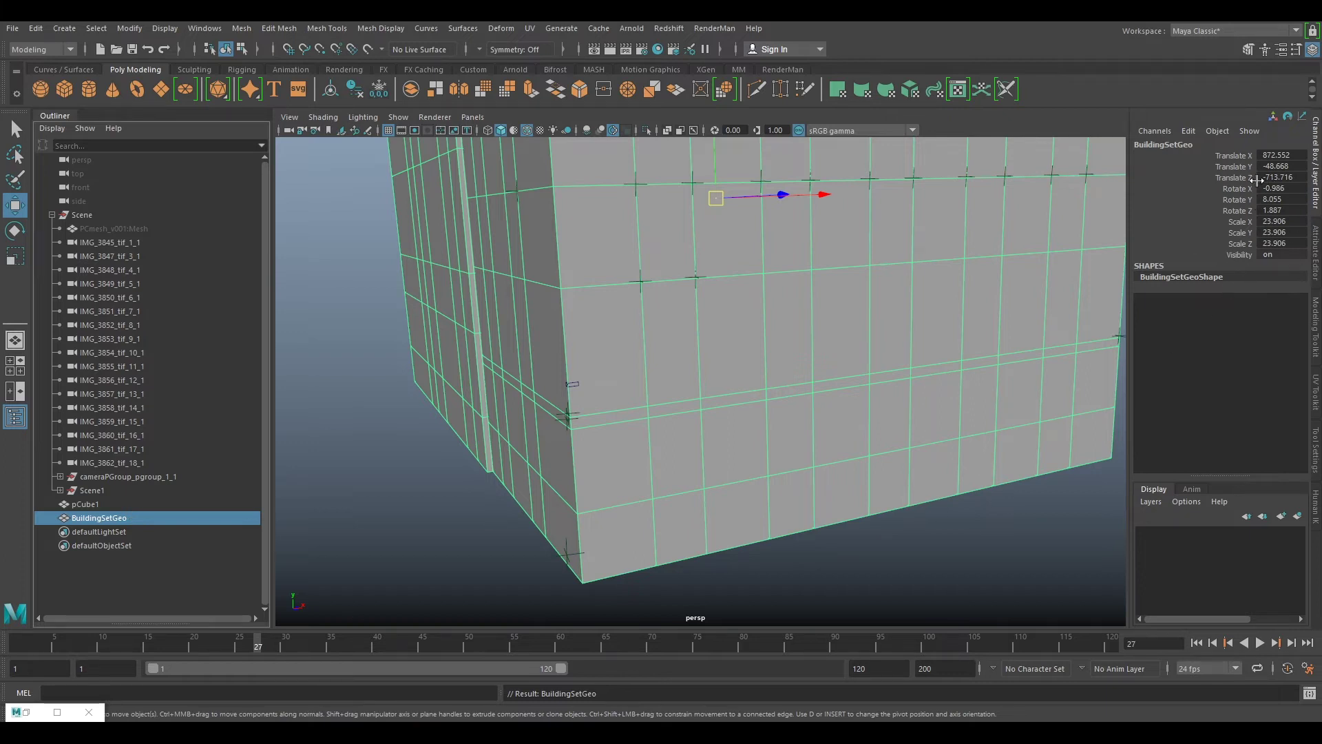
{"action": "scroll", "coordinate": [832, 366], "scroll_direction": "down", "scroll_amount": 3}
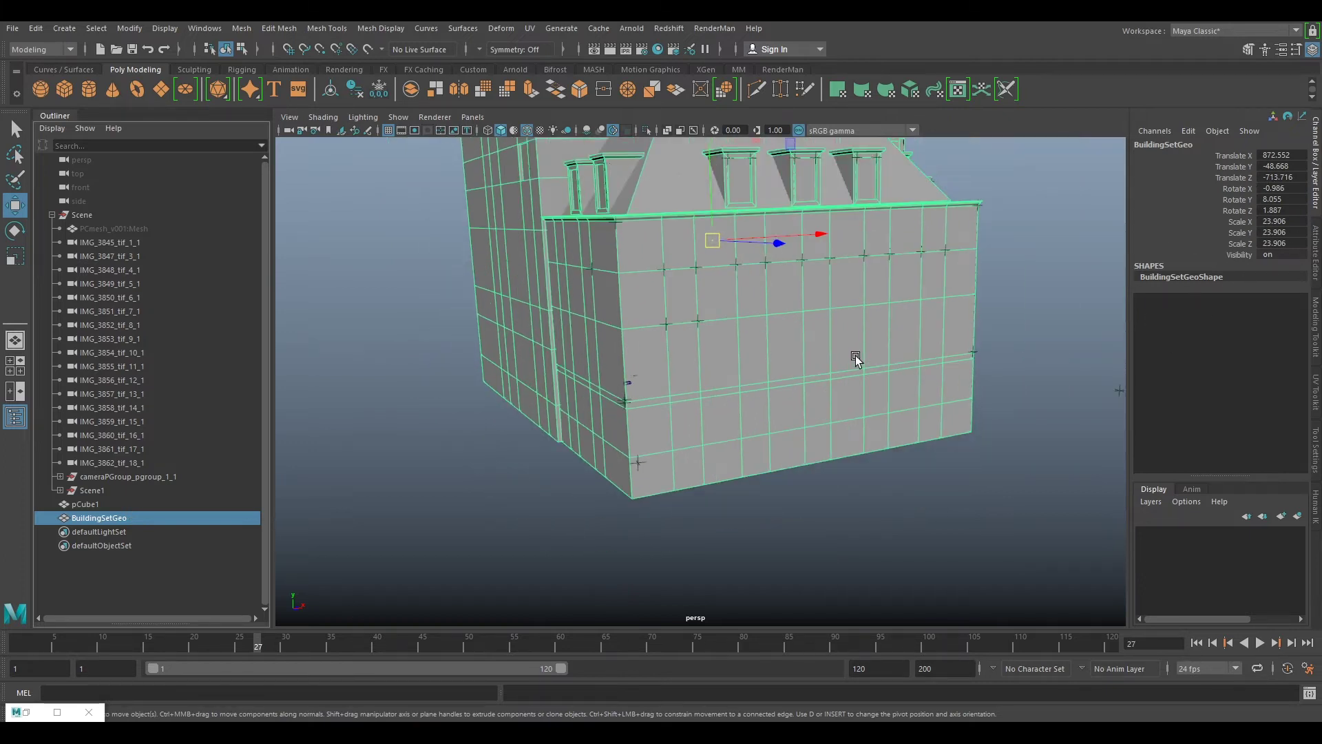
Step: Hide pCube1 and parent it under the collapsed Scene group
{"action": "left_click", "coordinate": [52, 214]}
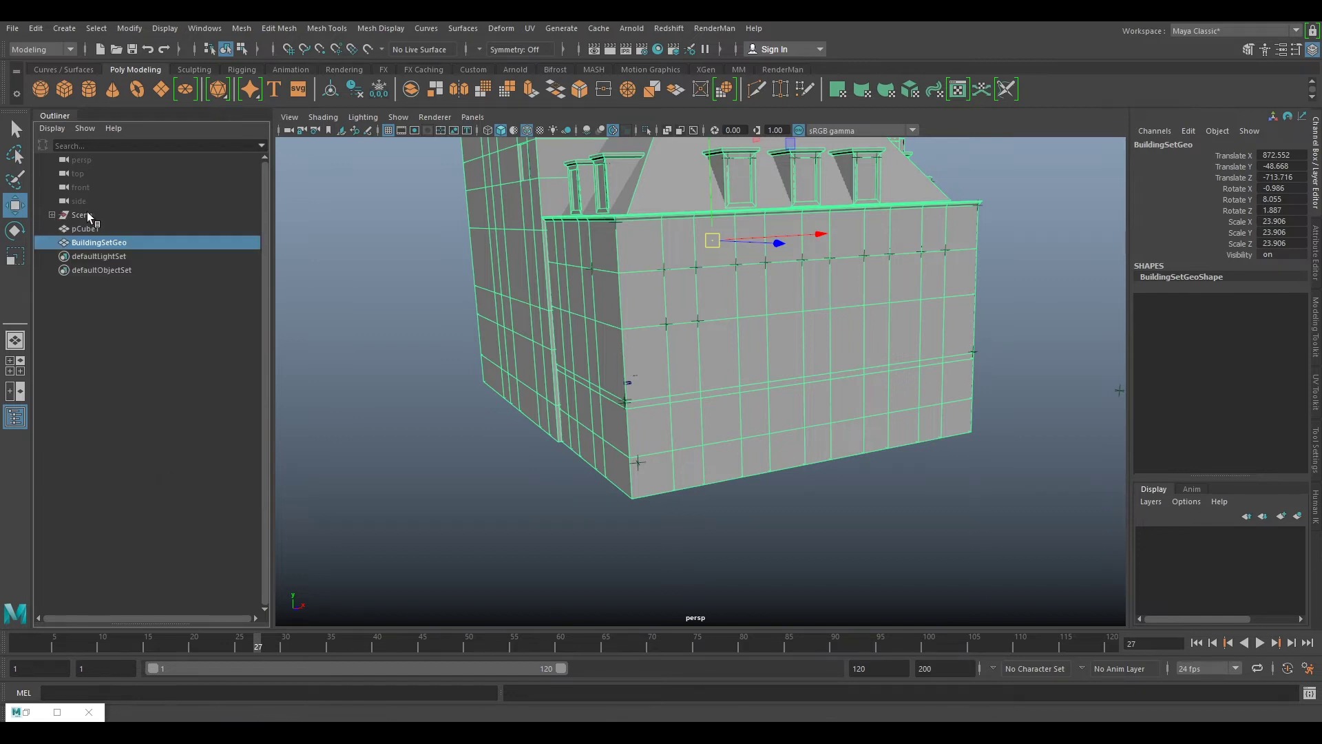
{"action": "left_click", "coordinate": [89, 229]}
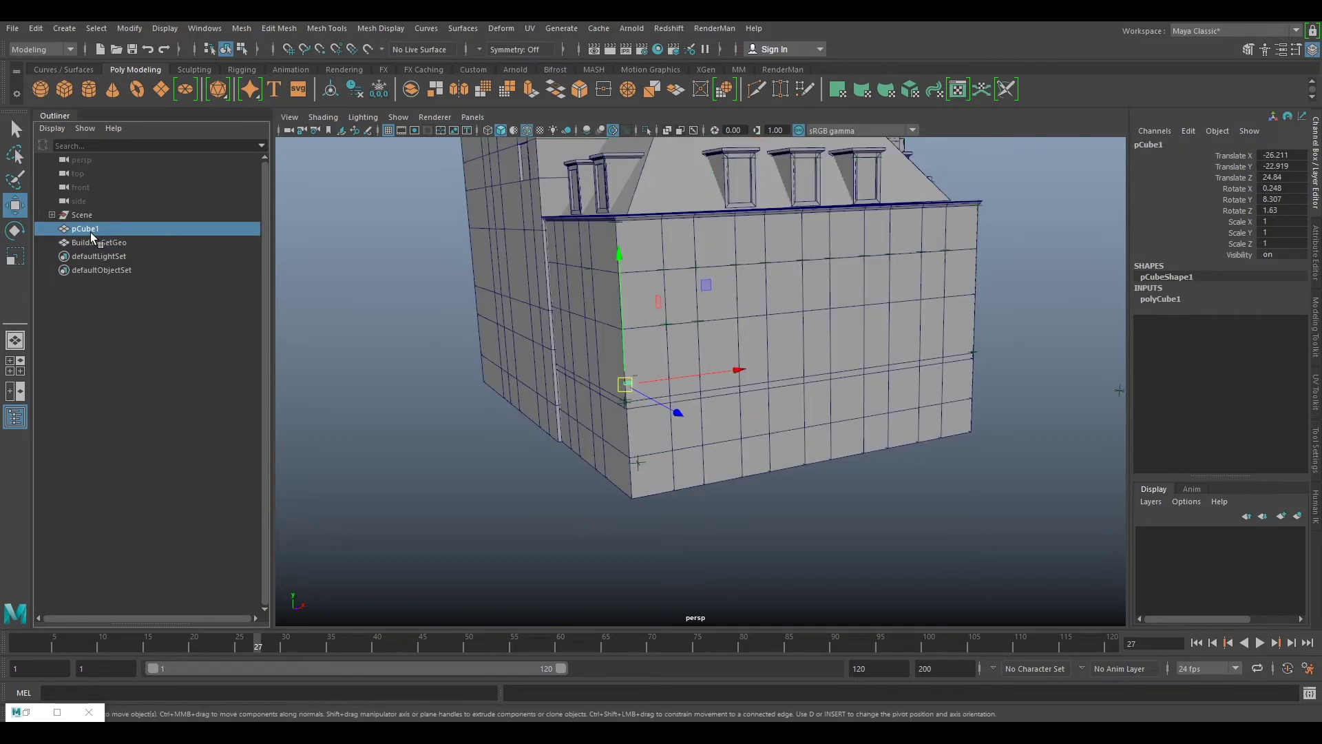
{"action": "key", "text": "h"}
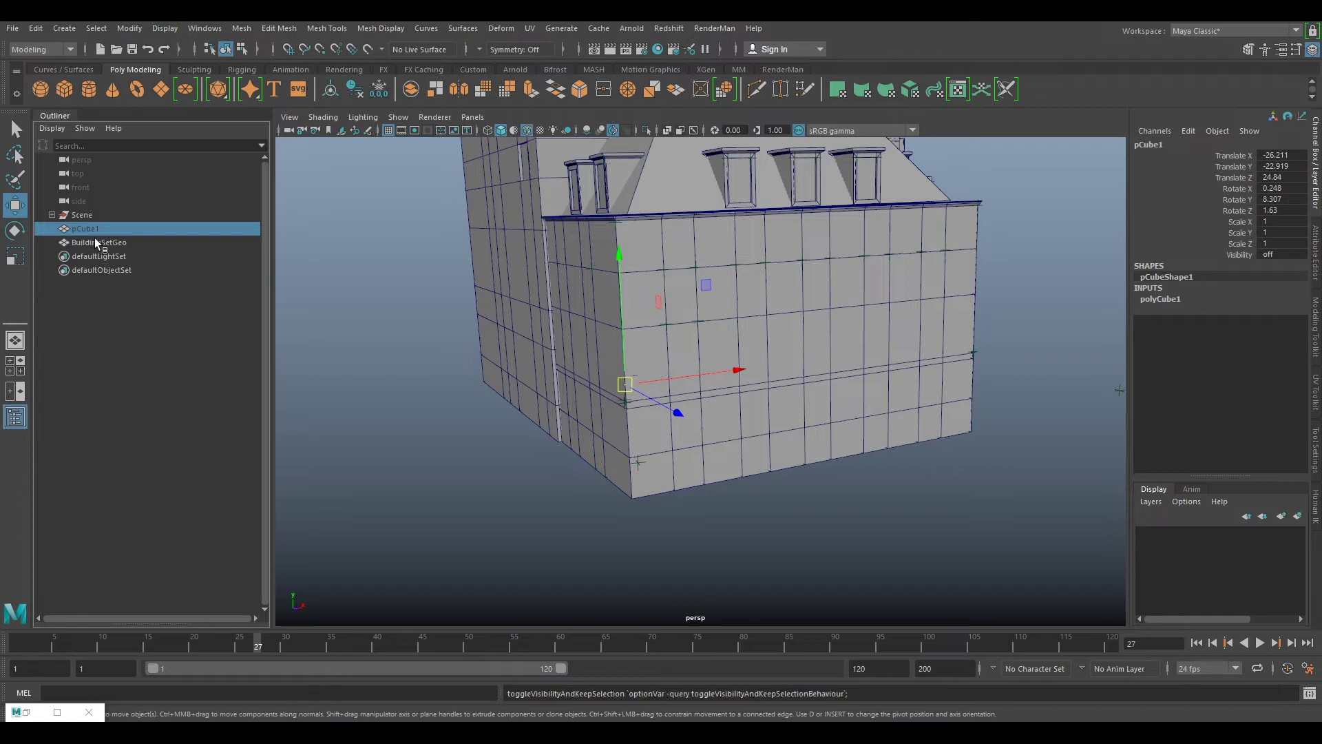
{"action": "middle_click_drag", "start_coordinate": [97, 233], "coordinate": [92, 216]}
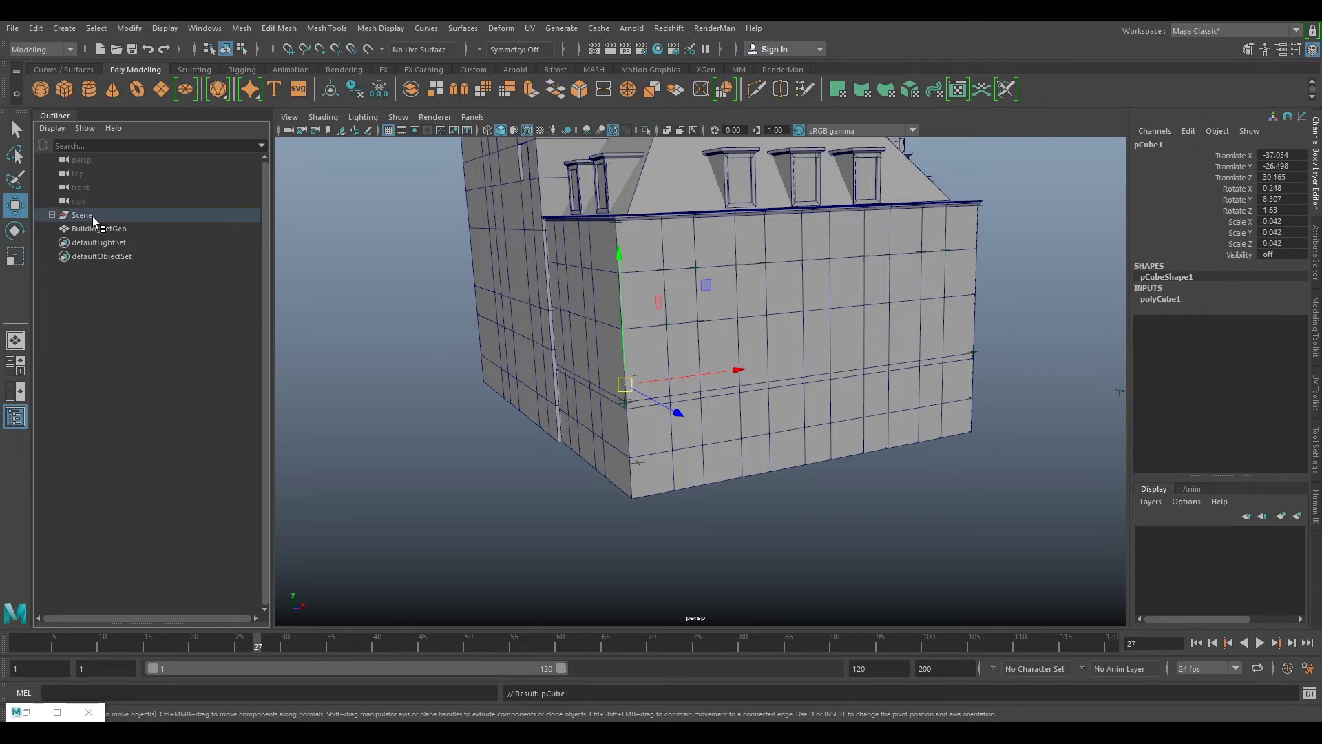
Step: Create a polygon plane at the origin and scale it uniformly to about 6633 as a ground for the building
{"action": "left_click", "coordinate": [95, 229]}
{"action": "key", "text": "f"}
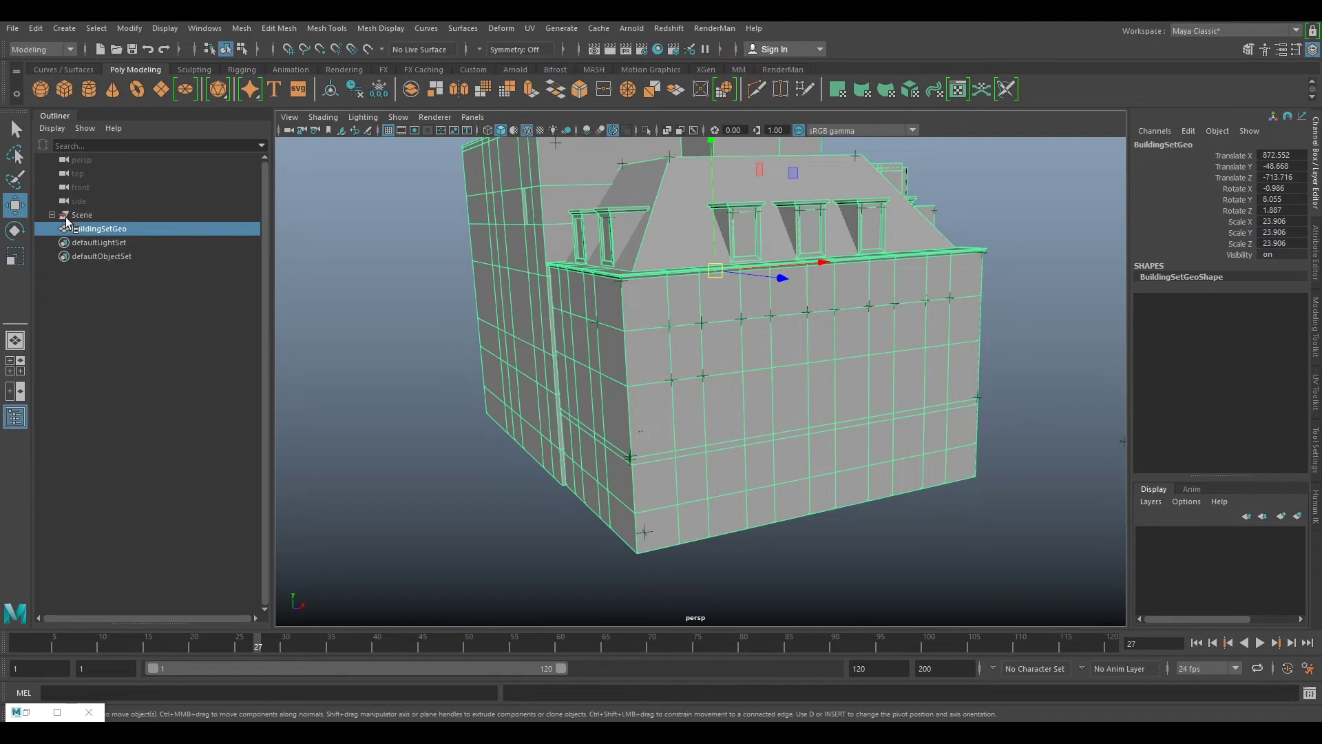
{"action": "left_click", "coordinate": [160, 89]}
{"action": "scroll", "coordinate": [812, 441], "scroll_direction": "down", "scroll_amount": 3}
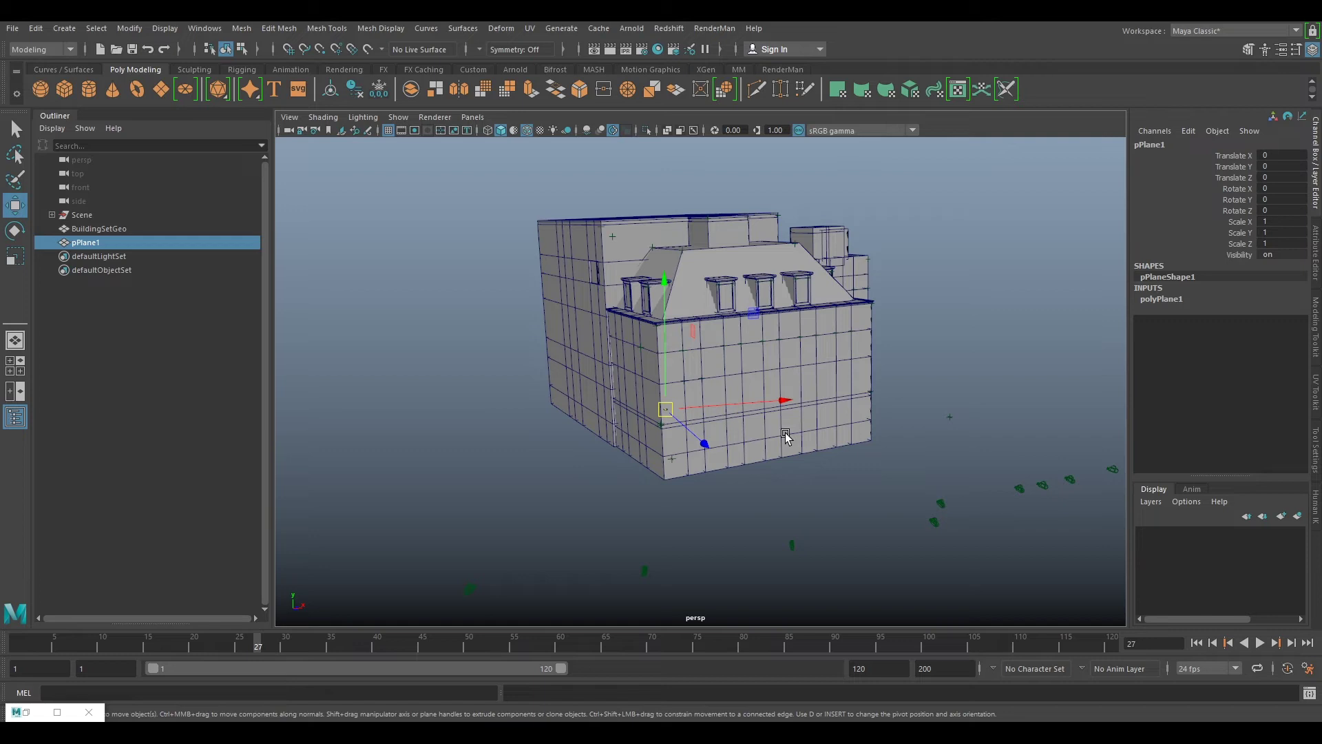
{"action": "key", "text": "r"}
{"action": "left_click_drag", "start_coordinate": [666, 409], "coordinate": [1321, 424]}
{"action": "key", "text": "f"}
{"action": "mouse_move", "coordinate": [740, 398]}
{"action": "left_mouse_down", "text": "alt"}
{"action": "mouse_move", "coordinate": [728, 416]}
{"action": "mouse_move", "coordinate": [725, 394]}
{"action": "mouse_move", "coordinate": [708, 402]}
{"action": "mouse_move", "coordinate": [752, 410]}
{"action": "mouse_move", "coordinate": [756, 393]}
{"action": "mouse_move", "coordinate": [719, 389]}
{"action": "left_mouse_up", "text": "alt"}
{"action": "scroll", "coordinate": [726, 408], "scroll_direction": "up", "scroll_amount": 6}
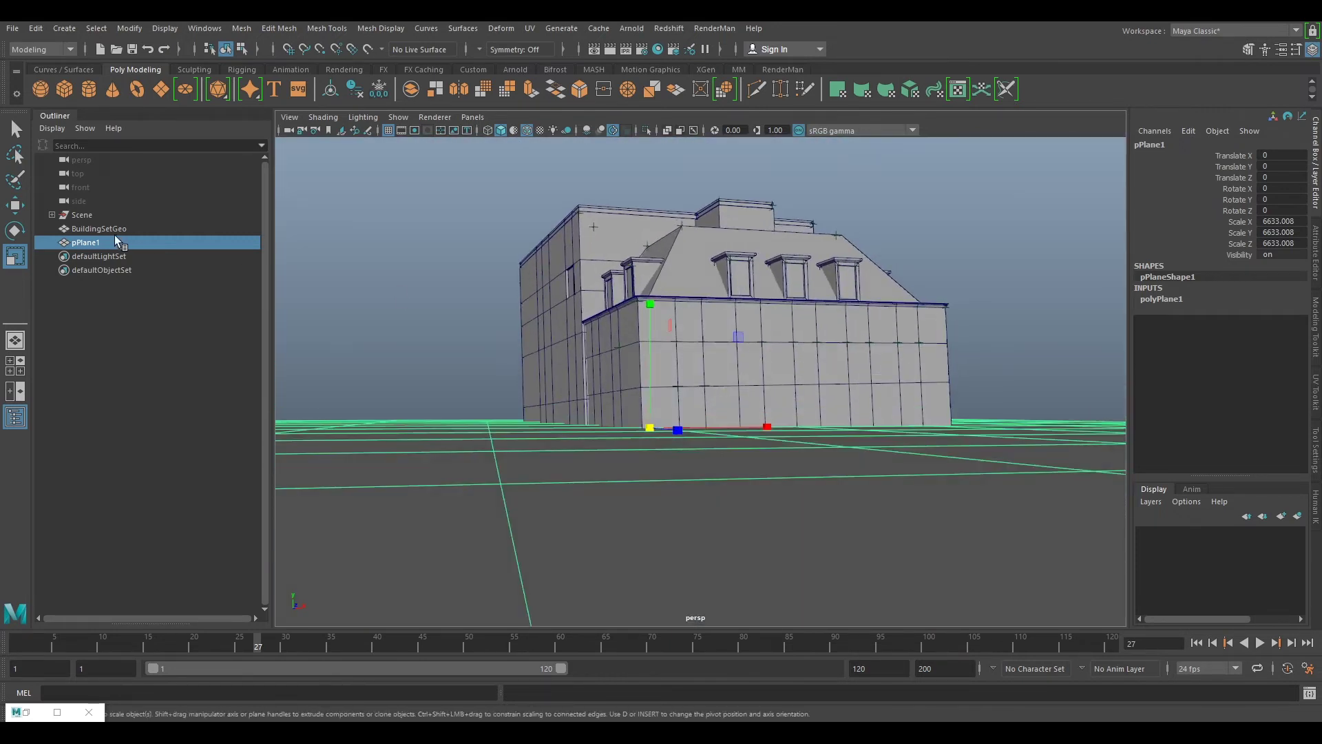
Step: Parent BuildingSetGeo under the Scene group and raise the group to about 464.7 in Y above the ground plane
{"action": "left_click", "coordinate": [84, 229]}
{"action": "middle_click_drag", "start_coordinate": [85, 229], "coordinate": [85, 216]}
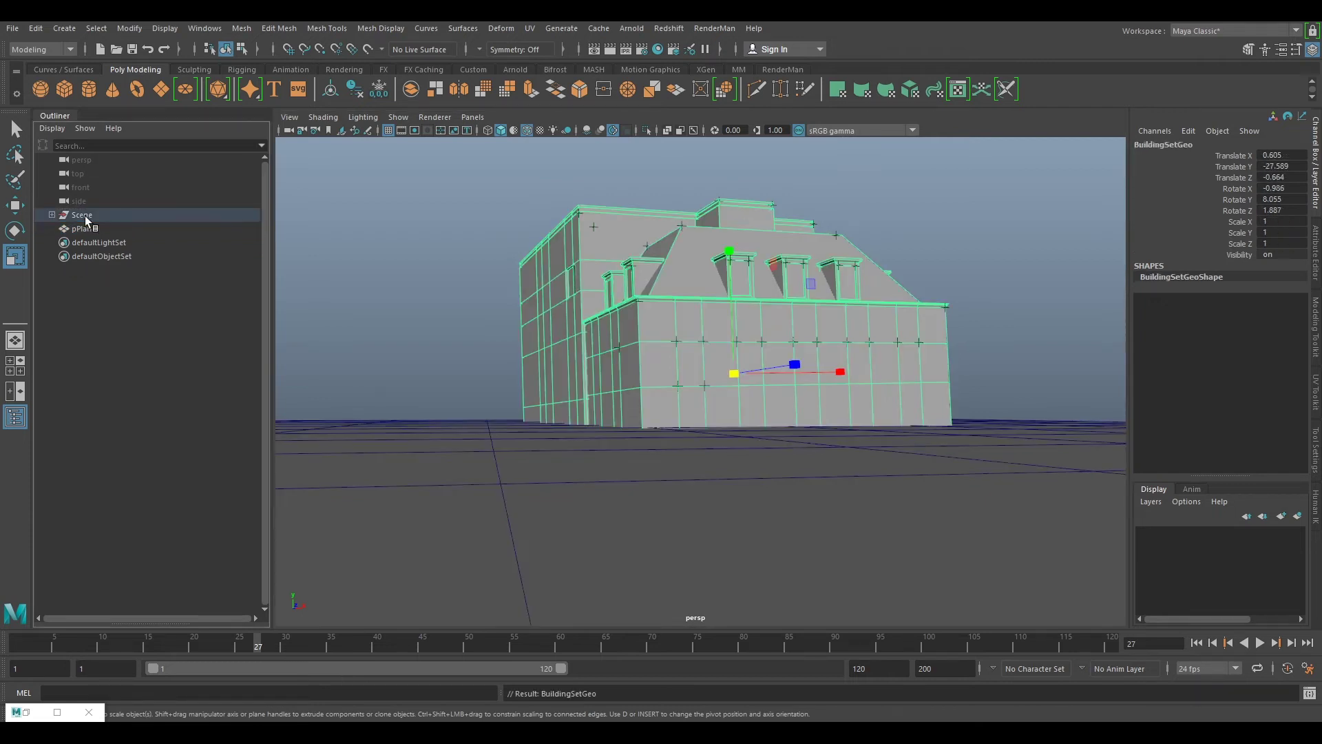
{"action": "left_click", "coordinate": [84, 216]}
{"action": "key", "text": "w"}
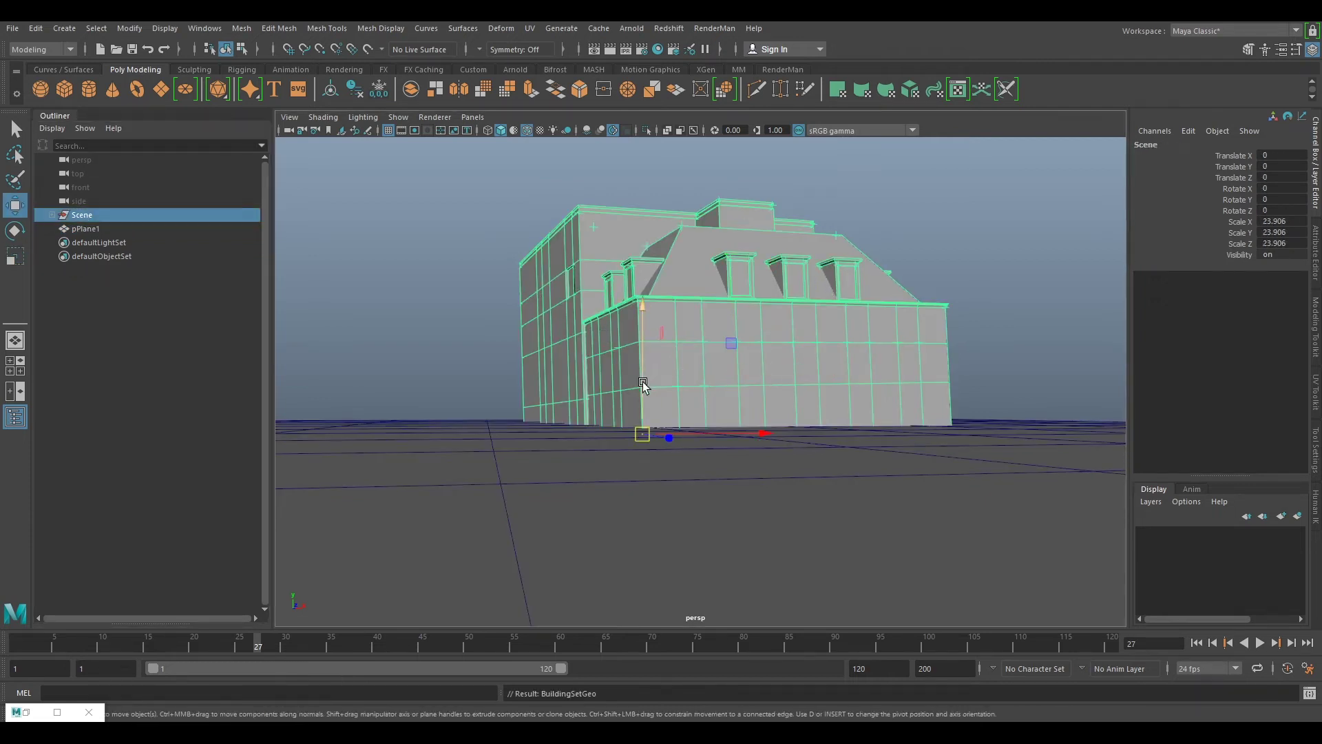
{"action": "left_click_drag", "start_coordinate": [642, 381], "coordinate": [799, 319]}
Step: Rotate the Scene group to about X 0.492, Y -9.375, Z -2.117 to level and square the building with the ground plane
{"action": "key", "text": "e"}
{"action": "scroll", "coordinate": [640, 303], "scroll_direction": "down", "scroll_amount": 4}
{"action": "middle_click_drag", "start_coordinate": [800, 319], "coordinate": [710, 356], "text": "alt"}
{"action": "left_click_drag", "start_coordinate": [678, 313], "coordinate": [683, 319]}
{"action": "left_click_drag", "start_coordinate": [817, 384], "coordinate": [684, 382], "text": "alt"}
Step: Lower the Scene group to about 443.5 in Y and refine its rotation to about X 0.759, Y -9.385
{"action": "key", "text": "w"}
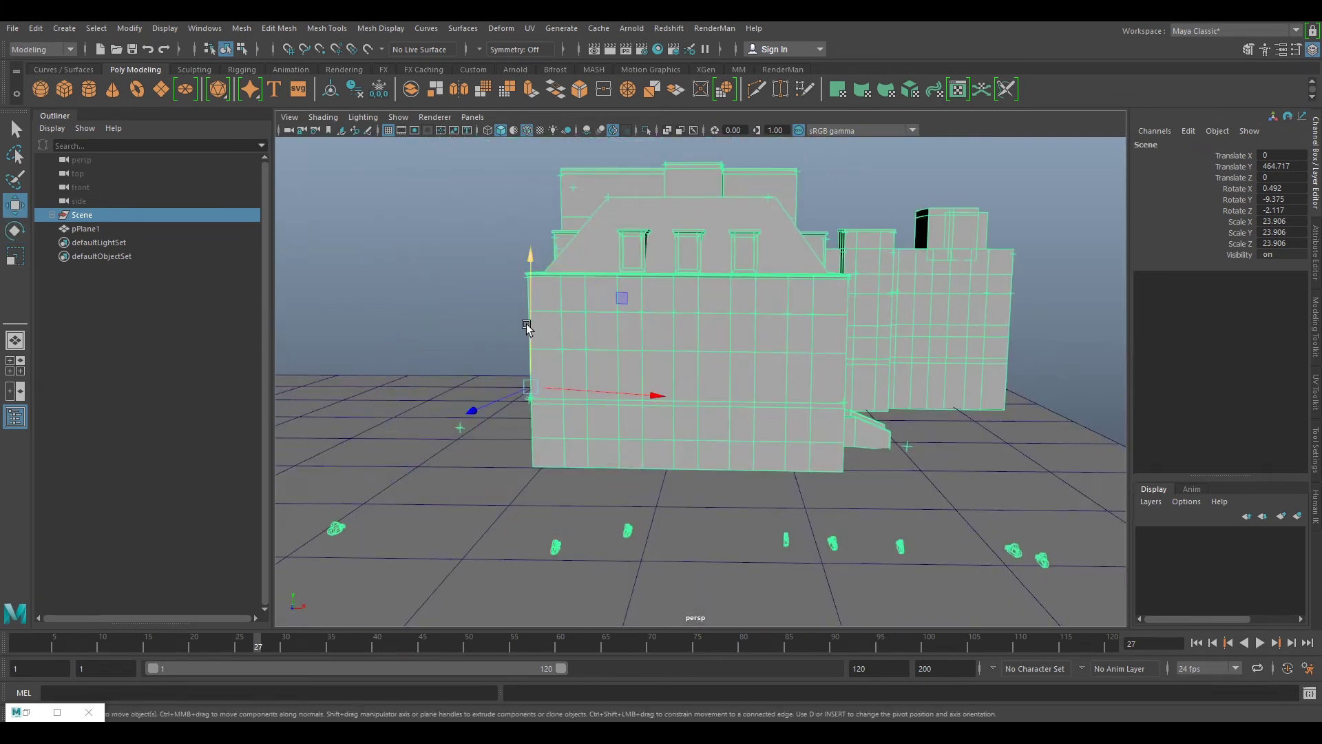
{"action": "left_click_drag", "start_coordinate": [527, 327], "coordinate": [795, 337]}
{"action": "key", "text": "e"}
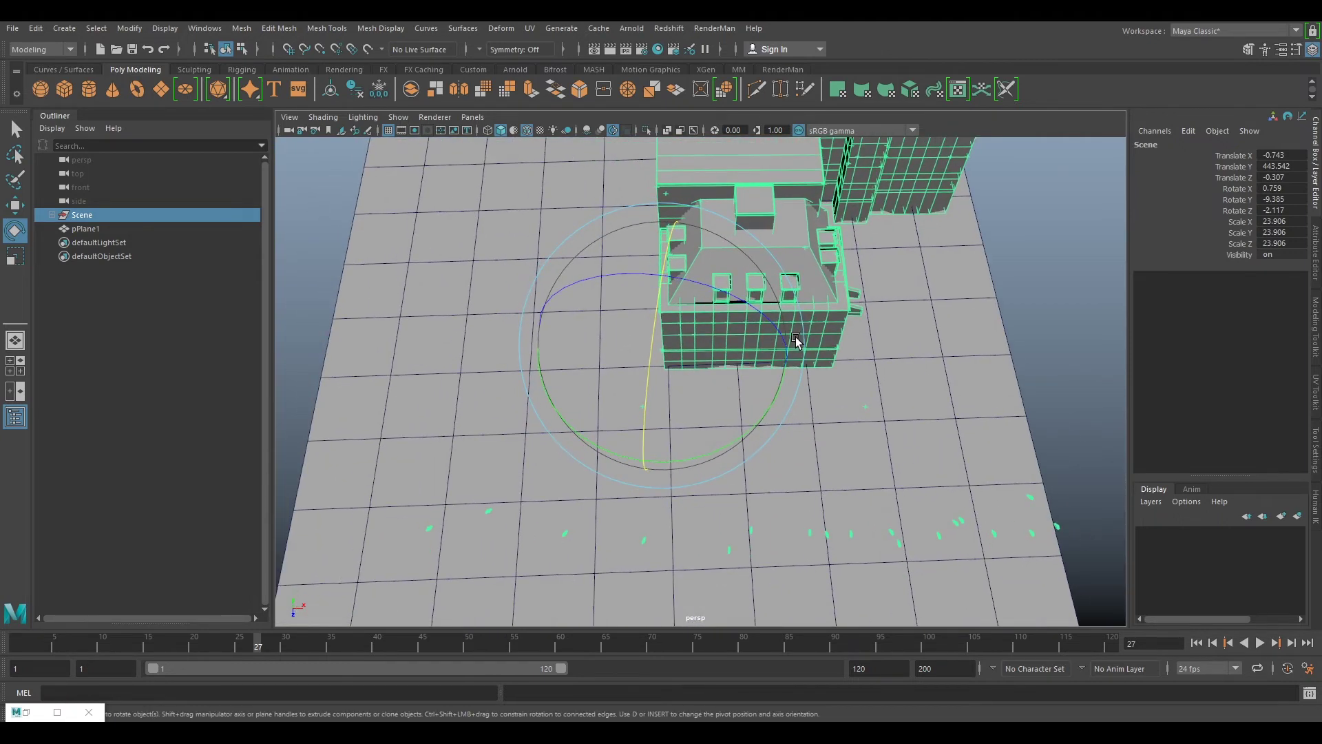
Step: Set the Move tool's axis orientation to World and move the Scene group forward along Z on the plane
{"action": "key", "text": "w"}
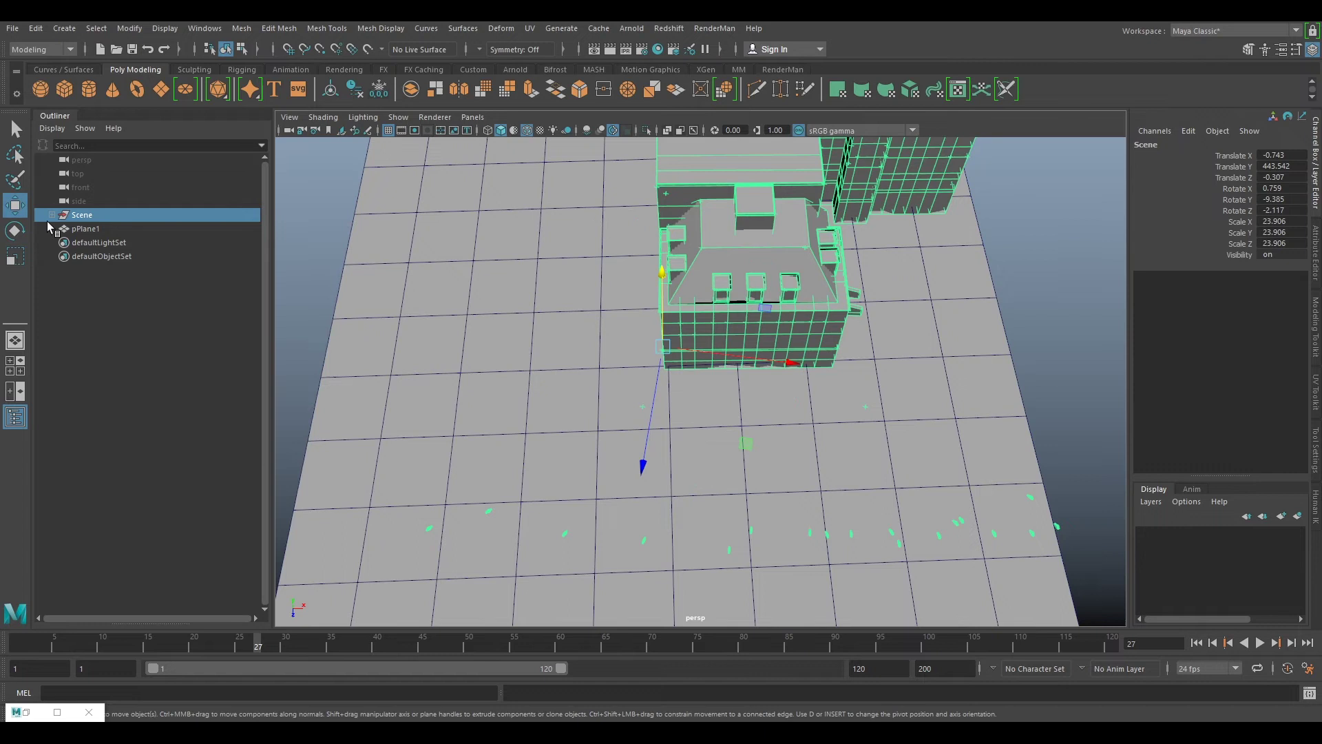
{"action": "double_click", "coordinate": [15, 205]}
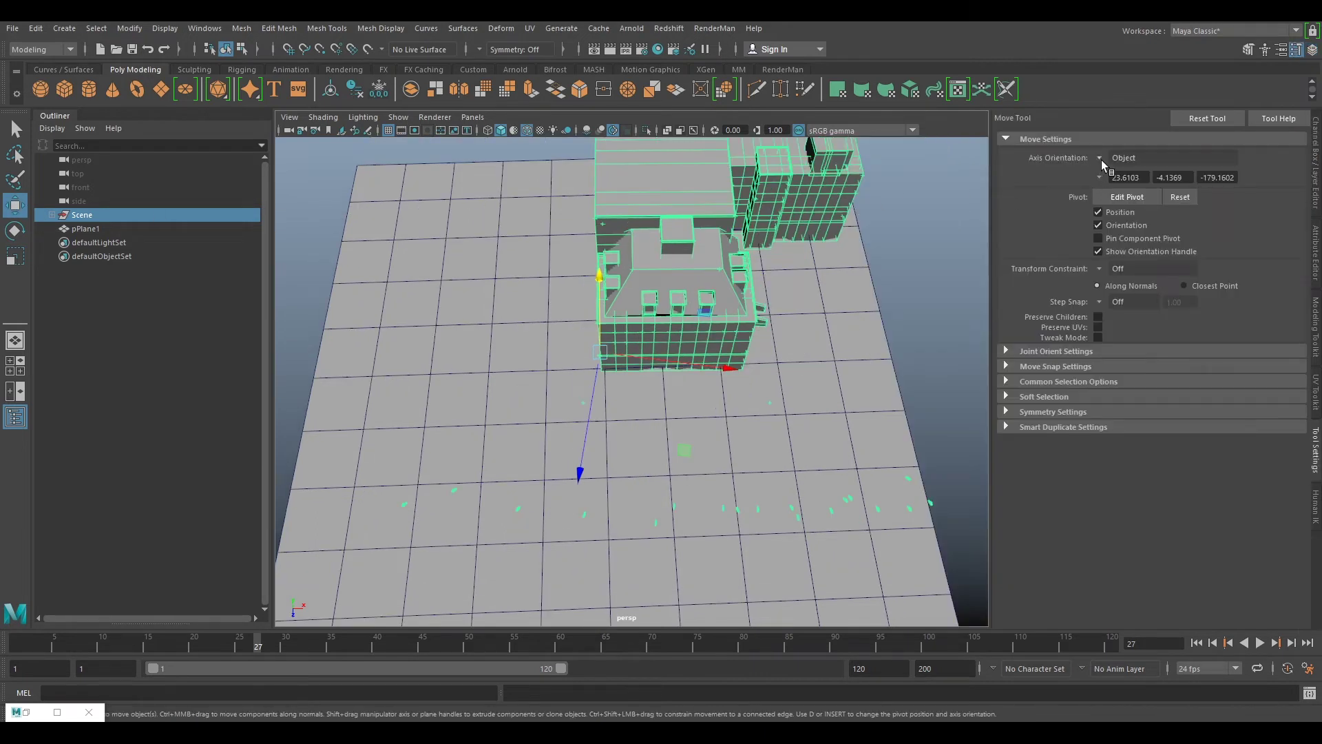
{"action": "left_click", "coordinate": [1101, 160]}
{"action": "left_click", "coordinate": [1129, 184]}
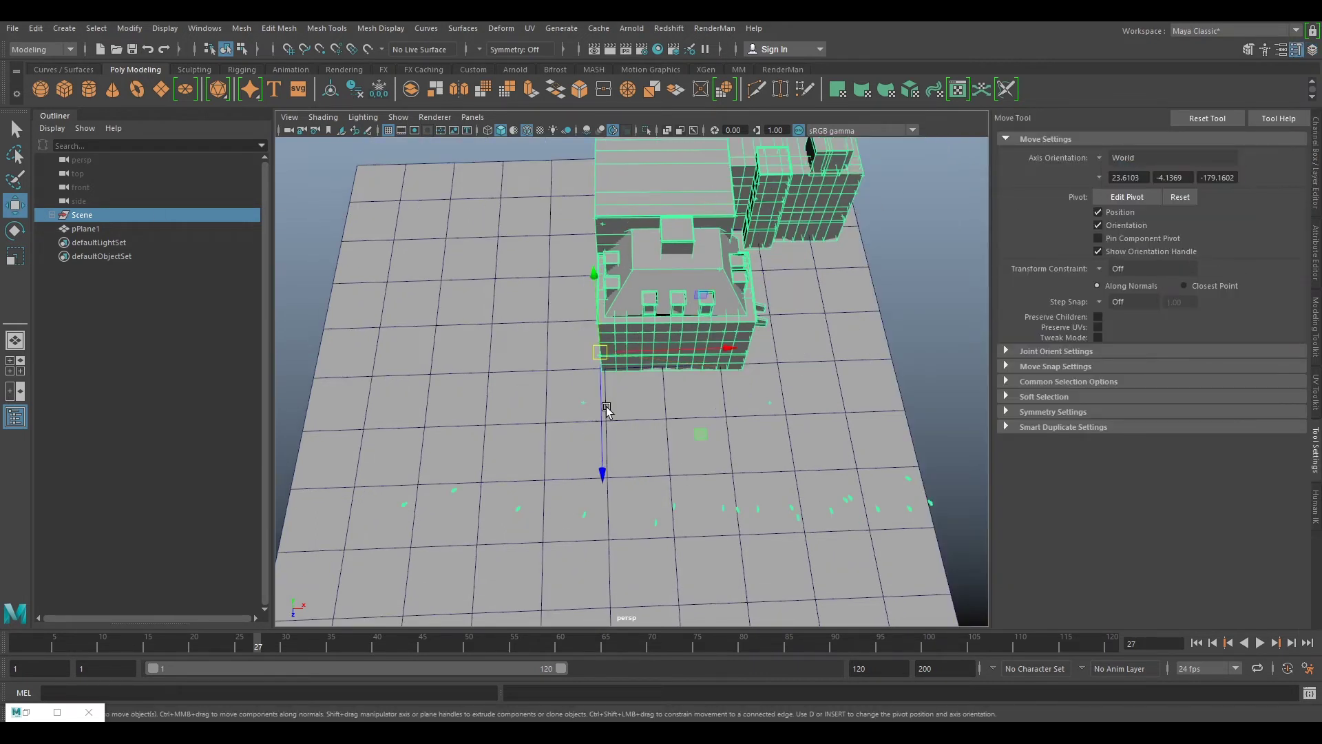
{"action": "left_click_drag", "start_coordinate": [607, 411], "coordinate": [609, 490]}
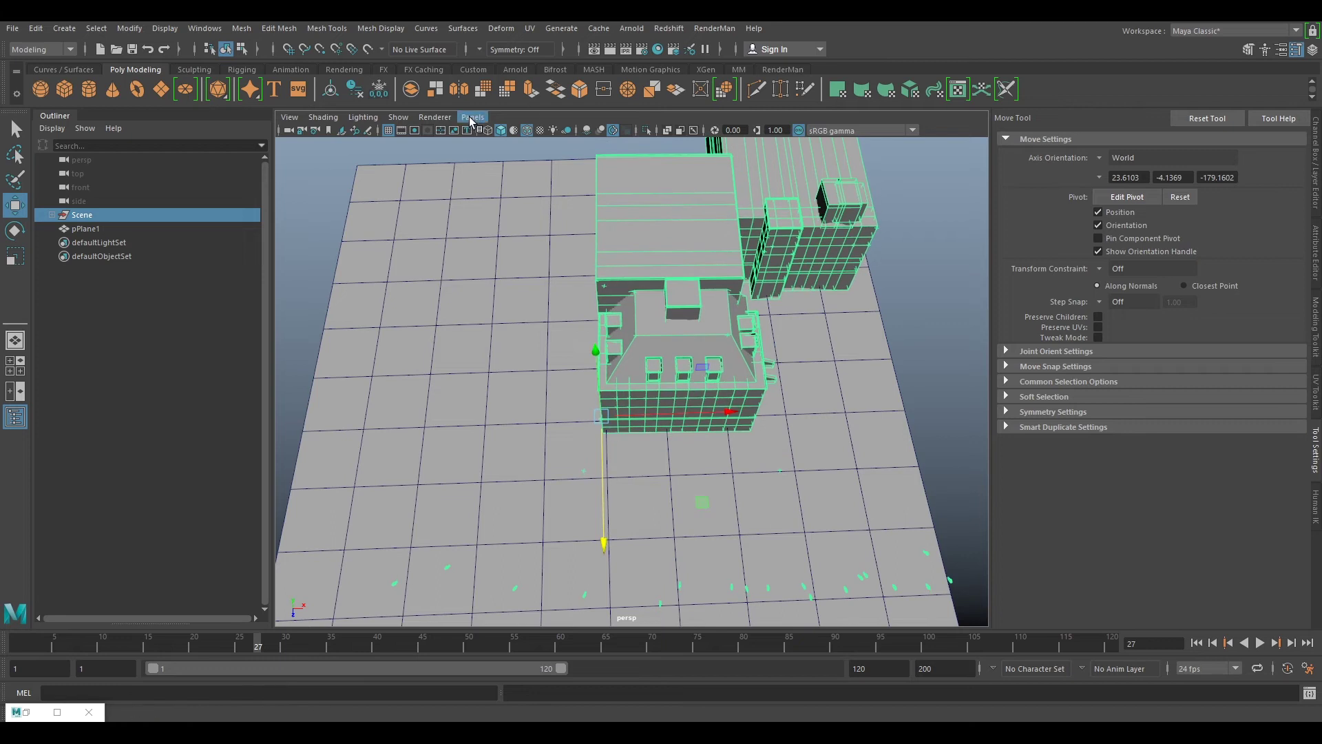
Step: In the orthographic top view, move the Scene group along X and Z to centre the front building on the origin
{"action": "left_click", "coordinate": [469, 117]}
{"action": "mouse_move", "coordinate": [522, 163]}
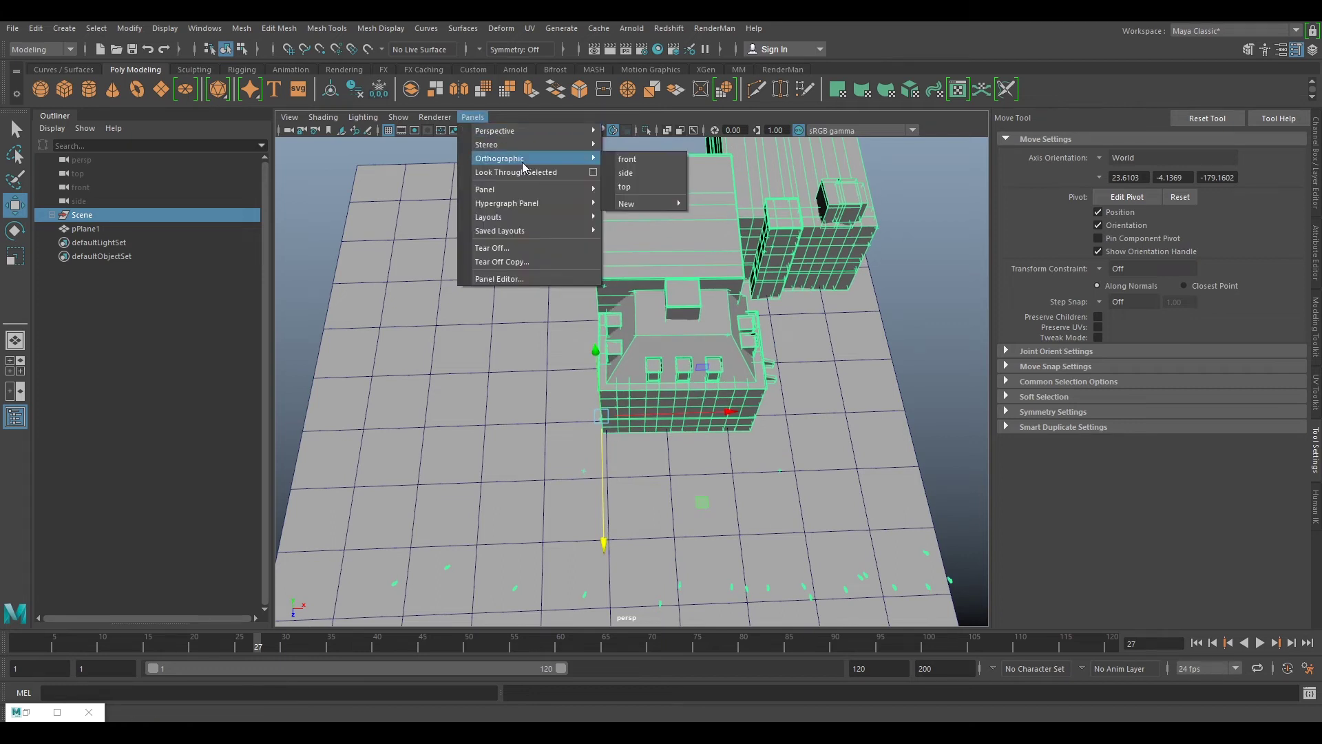
{"action": "left_click", "coordinate": [646, 171]}
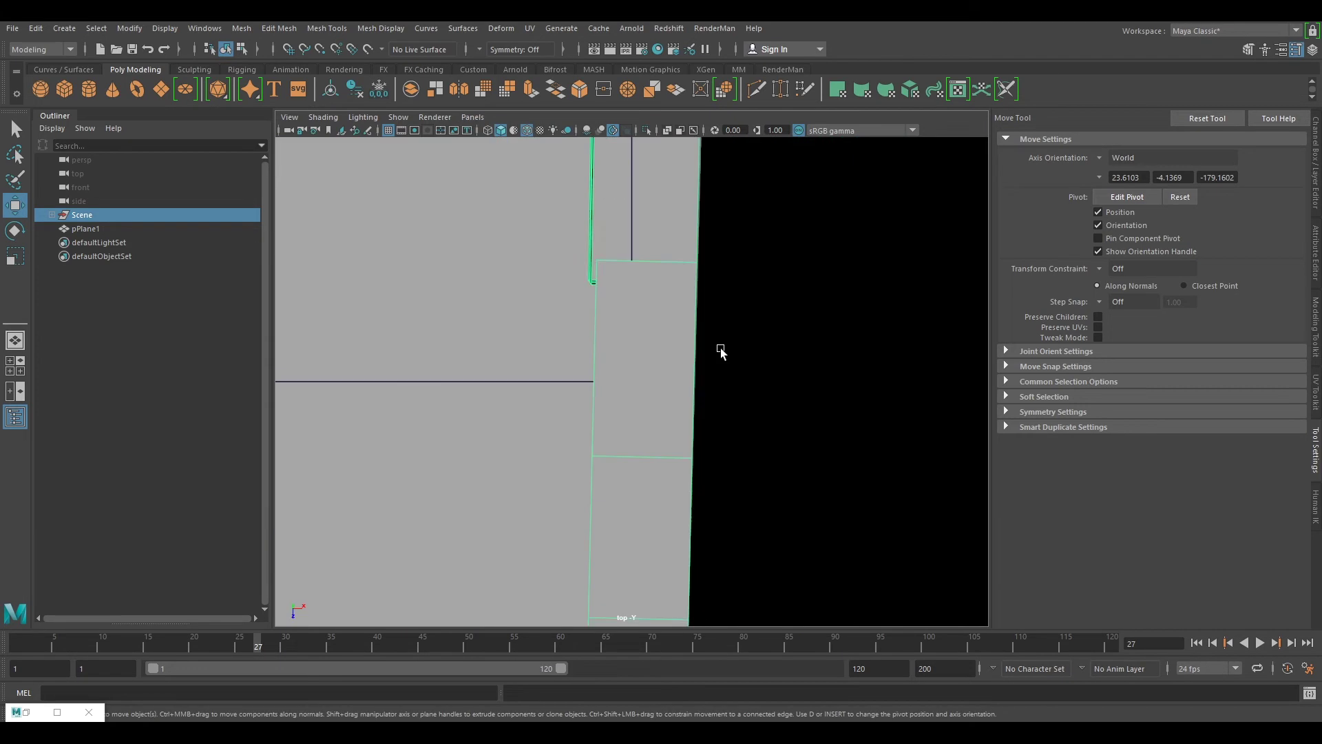
{"action": "scroll", "coordinate": [721, 353], "scroll_direction": "down", "scroll_amount": 10}
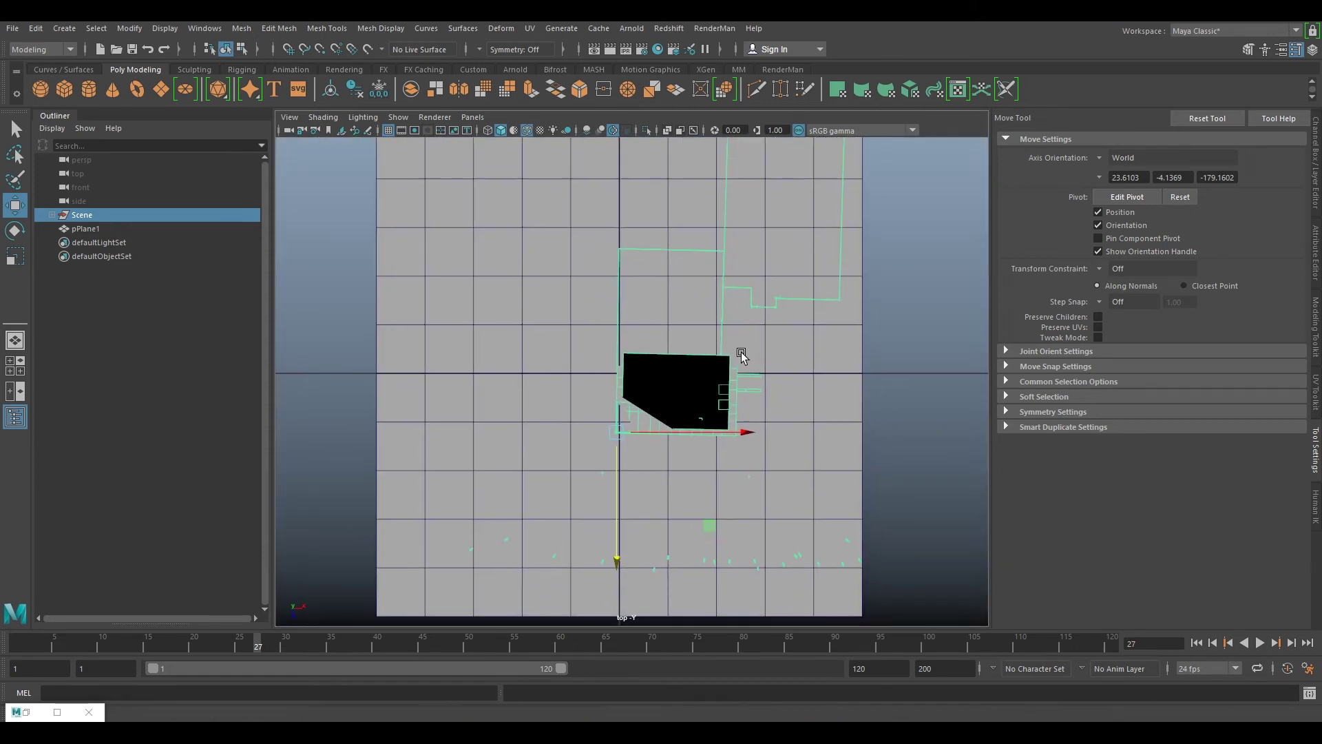
{"action": "middle_click_drag", "start_coordinate": [741, 352], "coordinate": [736, 352], "text": "alt"}
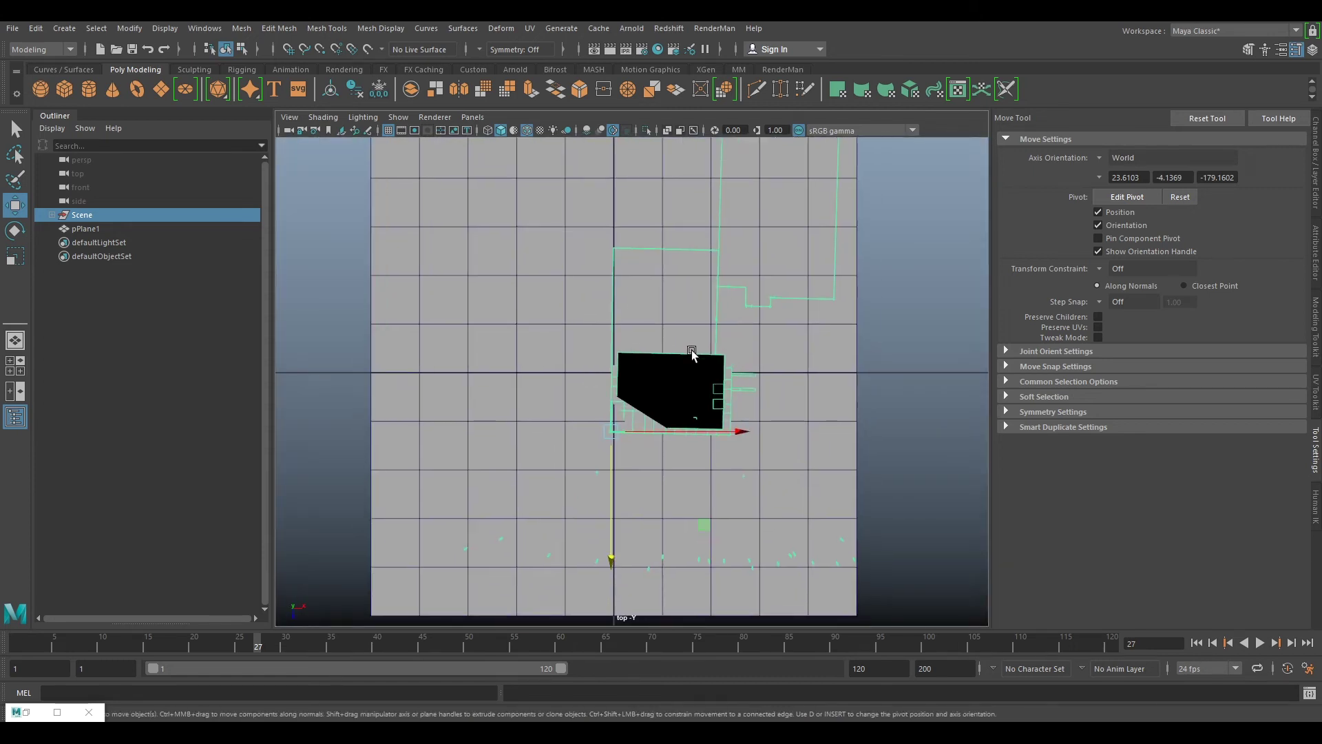
{"action": "left_click", "coordinate": [660, 438]}
{"action": "key", "text": "ctrl+z"}
{"action": "left_click_drag", "start_coordinate": [688, 436], "coordinate": [647, 434]}
{"action": "left_click_drag", "start_coordinate": [578, 471], "coordinate": [577, 460]}
{"action": "left_click_drag", "start_coordinate": [686, 422], "coordinate": [661, 420]}
Step: Try rotating the Scene group about 1.2° around Y to square the building with the grid, and undo the rotation
{"action": "key", "text": "e"}
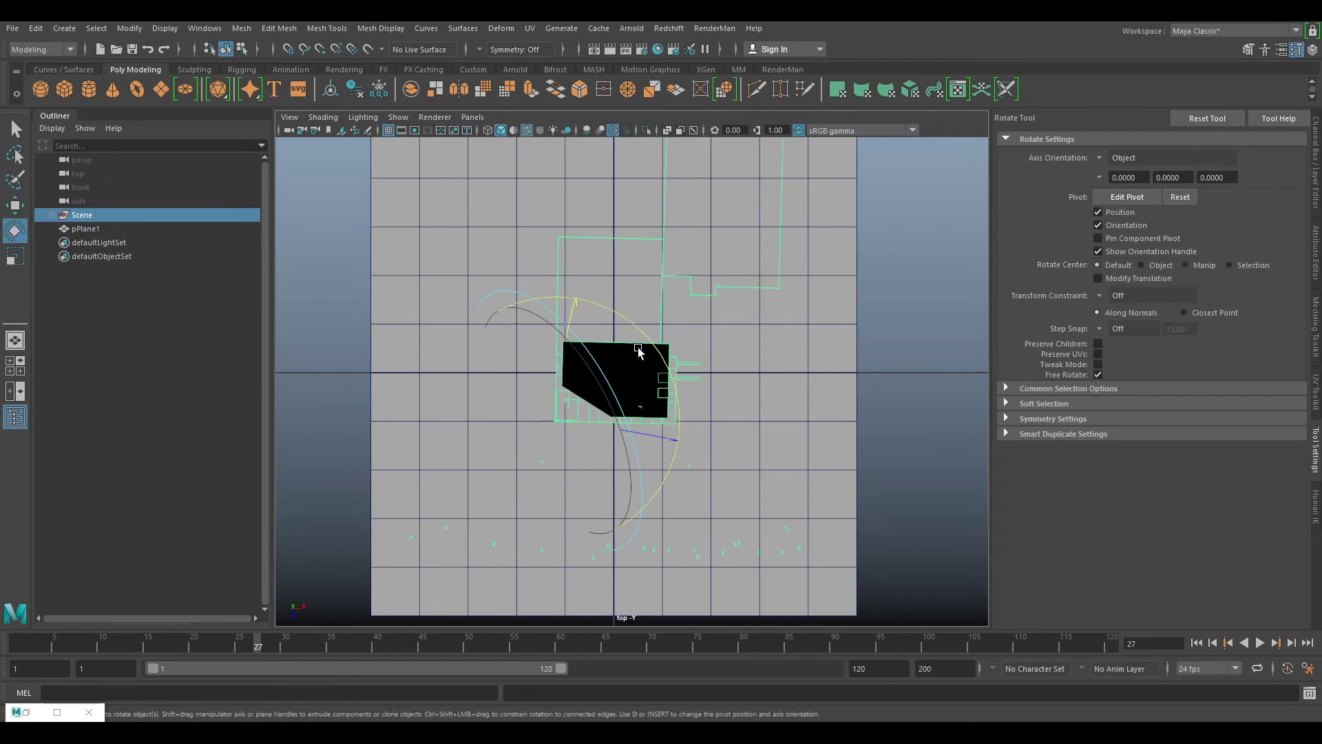
{"action": "left_click_drag", "start_coordinate": [656, 346], "coordinate": [655, 347]}
{"action": "key", "text": "w"}
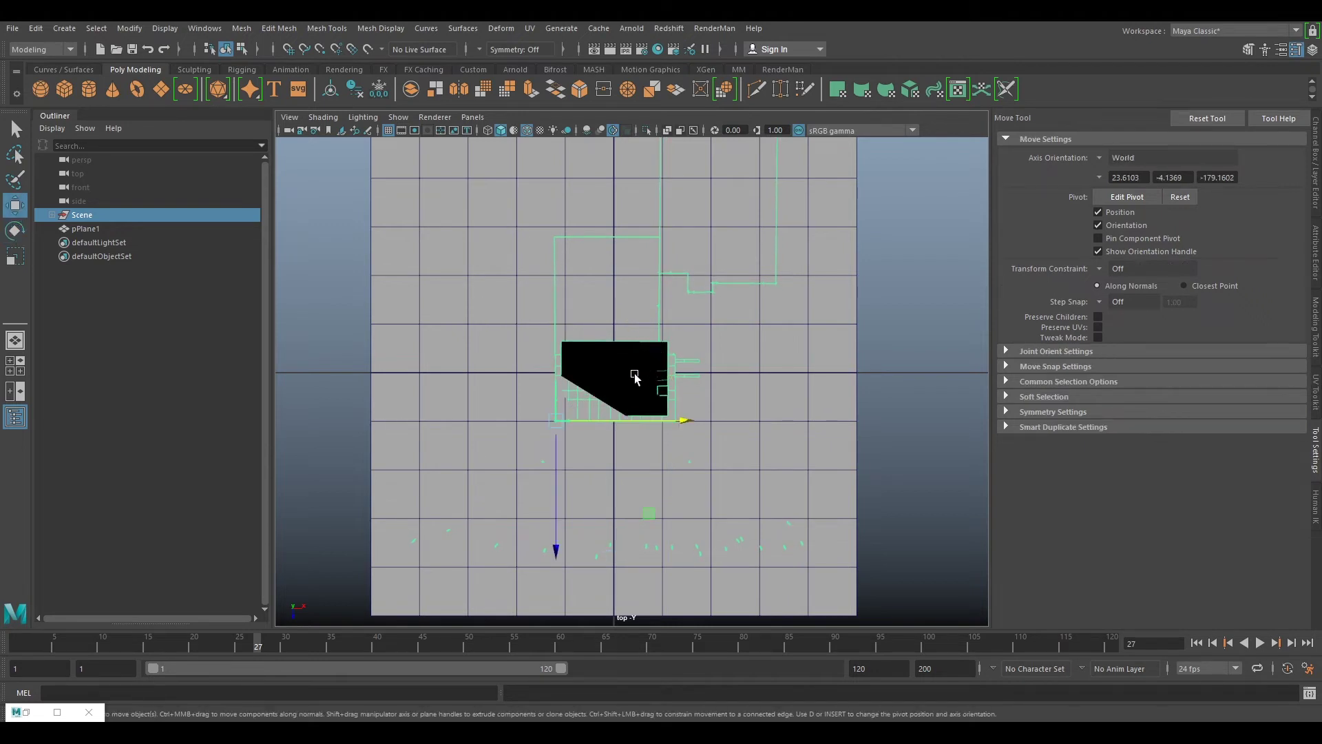
{"action": "key", "text": "ctrl+z"}
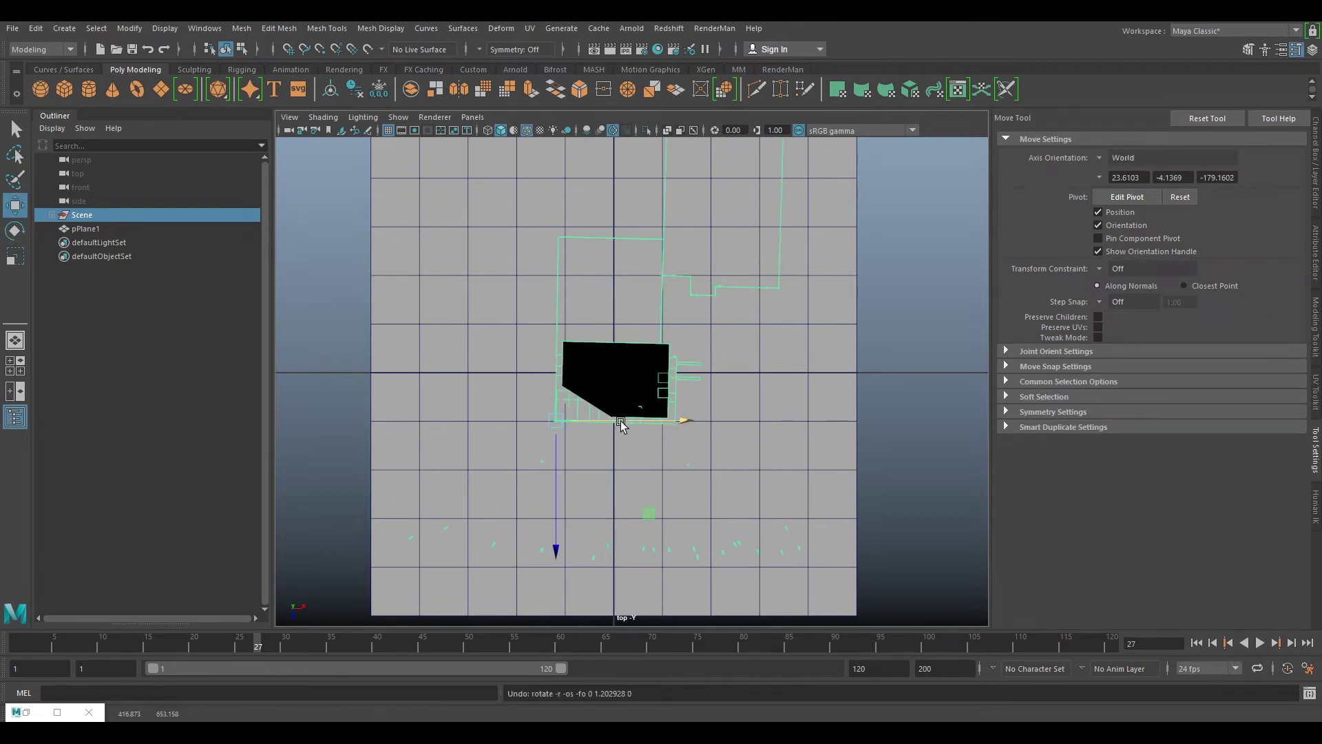
Step: In the top view, rotate the Scene group slightly around Y to square the building with the grid and shift it along X
{"action": "key", "text": "e"}
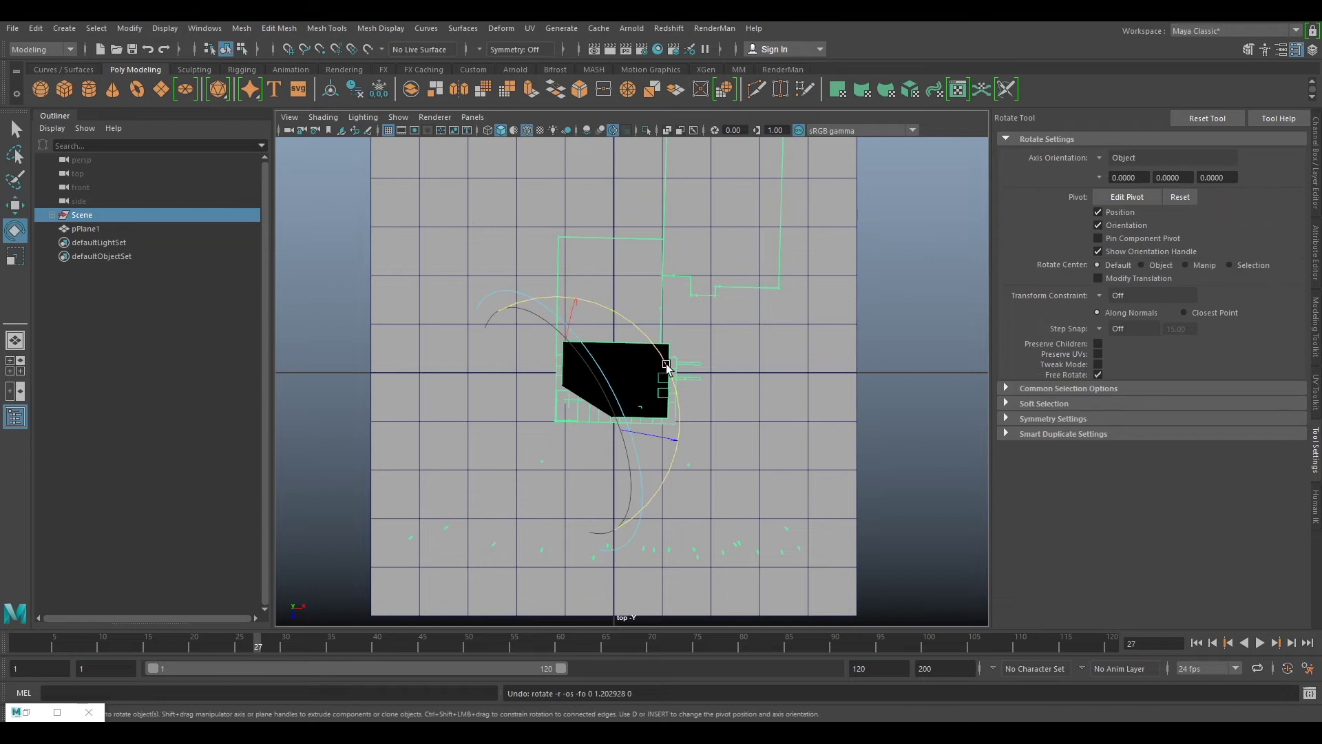
{"action": "left_click_drag", "start_coordinate": [667, 365], "coordinate": [667, 361]}
{"action": "key", "text": "w"}
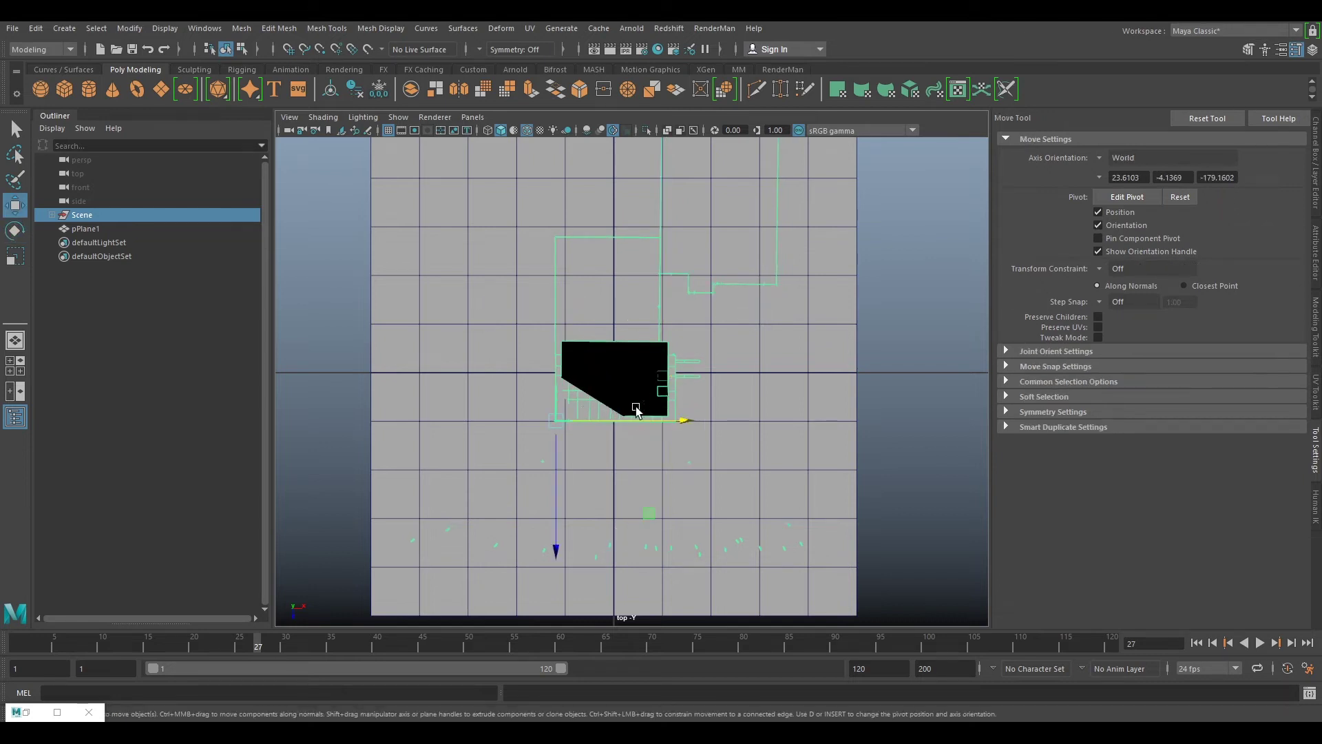
{"action": "left_click_drag", "start_coordinate": [634, 422], "coordinate": [639, 422]}
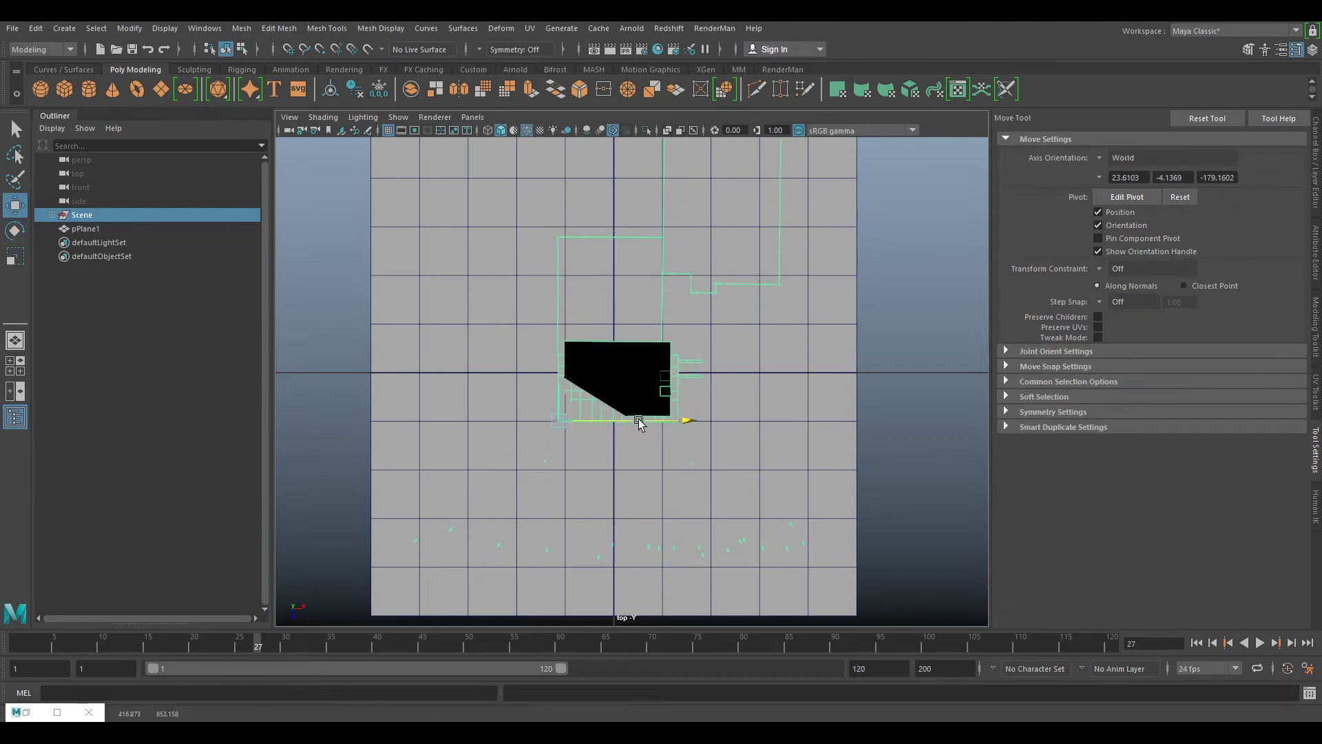
Step: Switch to the persp camera and examine how the building sits on the ground plane from several angles
{"action": "left_click", "coordinate": [472, 117]}
{"action": "mouse_move", "coordinate": [551, 131]}
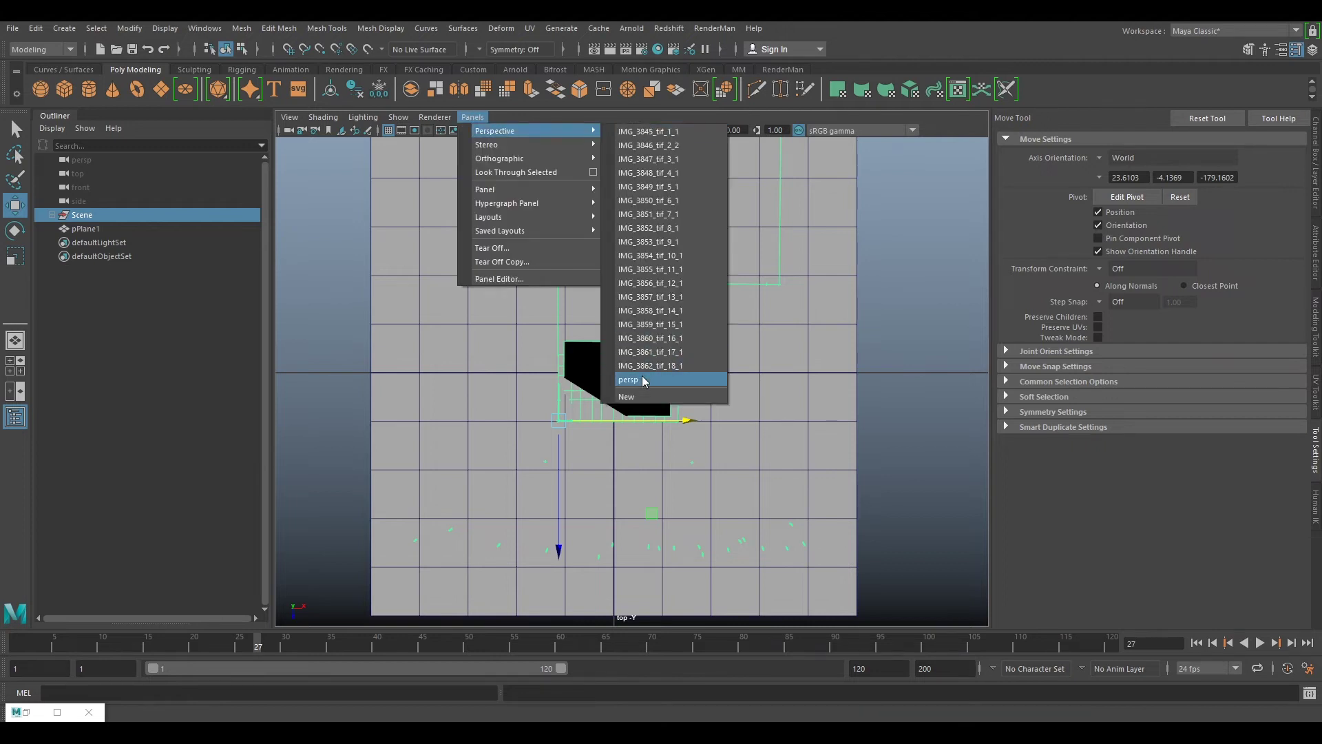
{"action": "left_click", "coordinate": [630, 379]}
{"action": "scroll", "coordinate": [663, 395], "scroll_direction": "up", "scroll_amount": 5}
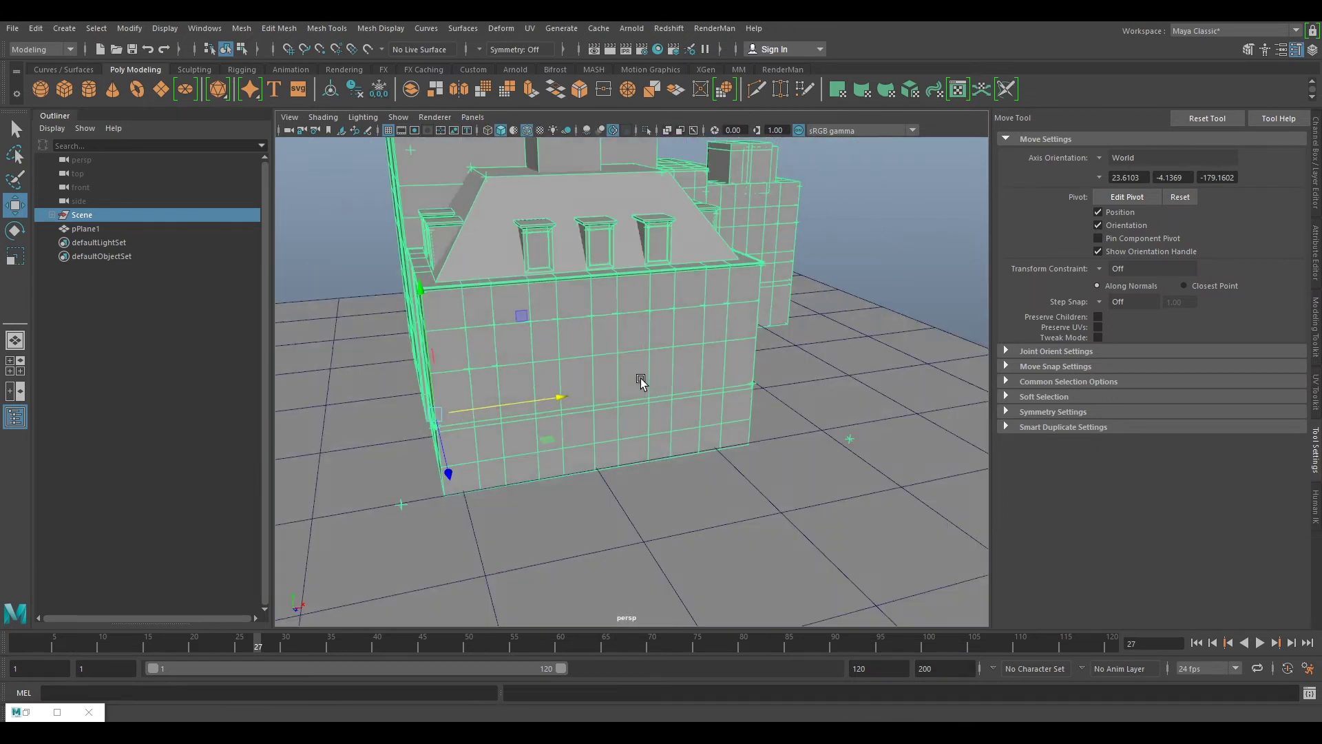
{"action": "left_click_drag", "start_coordinate": [640, 381], "coordinate": [625, 351], "text": "alt"}
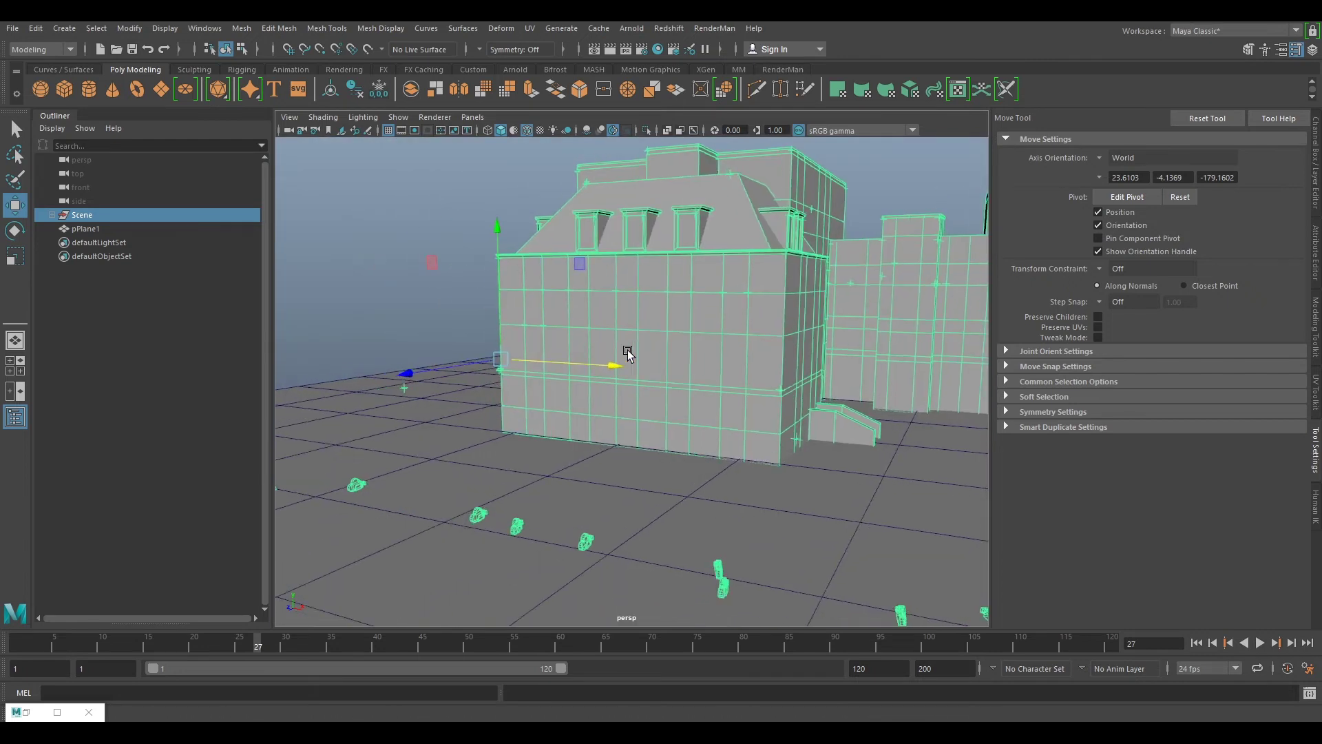
{"action": "scroll", "coordinate": [606, 353], "scroll_direction": "up", "scroll_amount": 3}
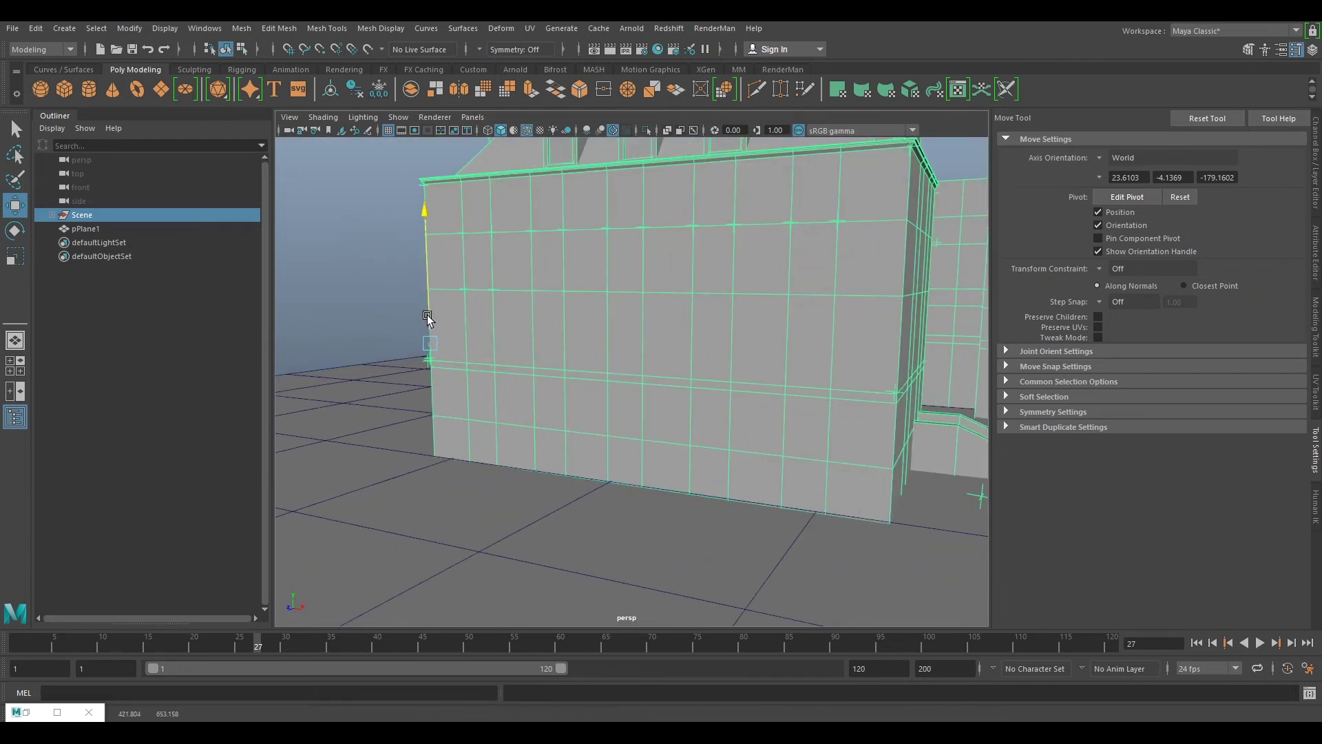
{"action": "left_click_drag", "start_coordinate": [425, 317], "coordinate": [783, 465], "text": "alt"}
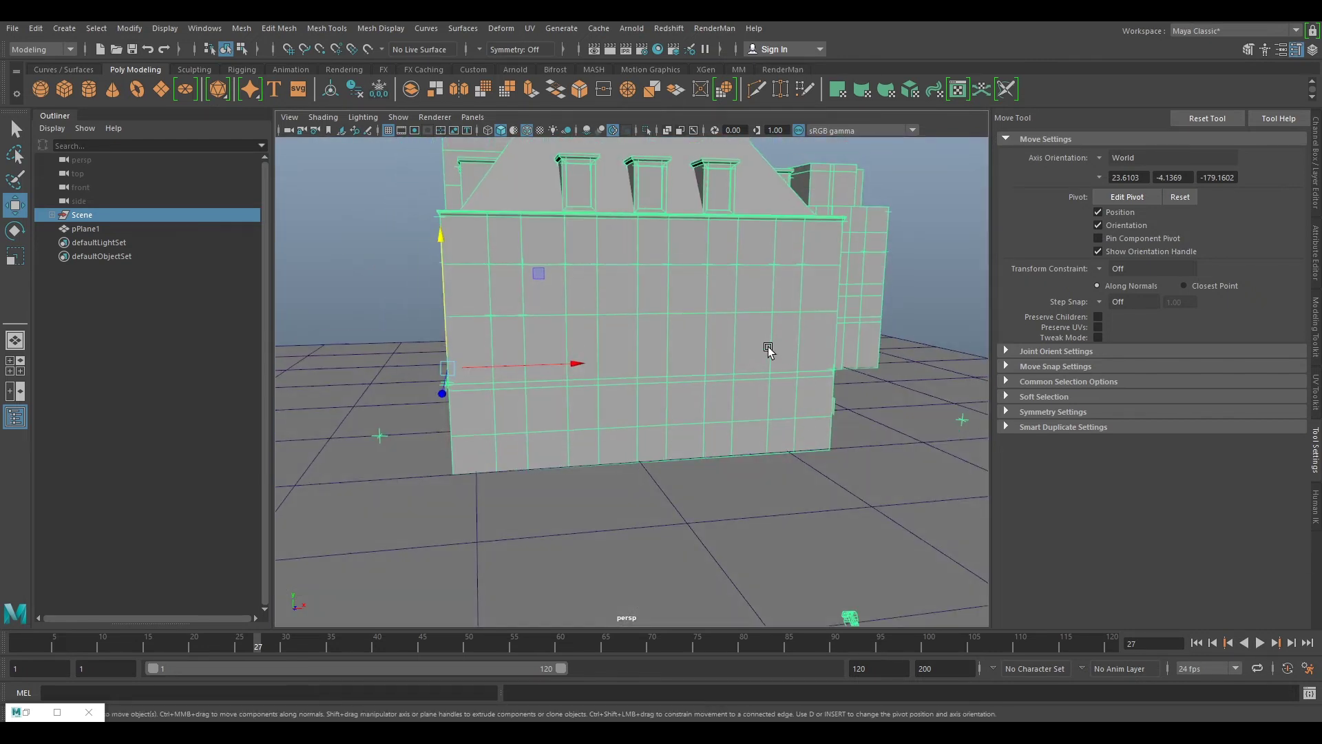
{"action": "scroll", "coordinate": [639, 322], "scroll_direction": "down", "scroll_amount": 3}
{"action": "left_click_drag", "start_coordinate": [639, 325], "coordinate": [728, 282], "text": "alt"}
{"action": "left_click_drag", "start_coordinate": [806, 297], "coordinate": [690, 262], "text": "alt"}
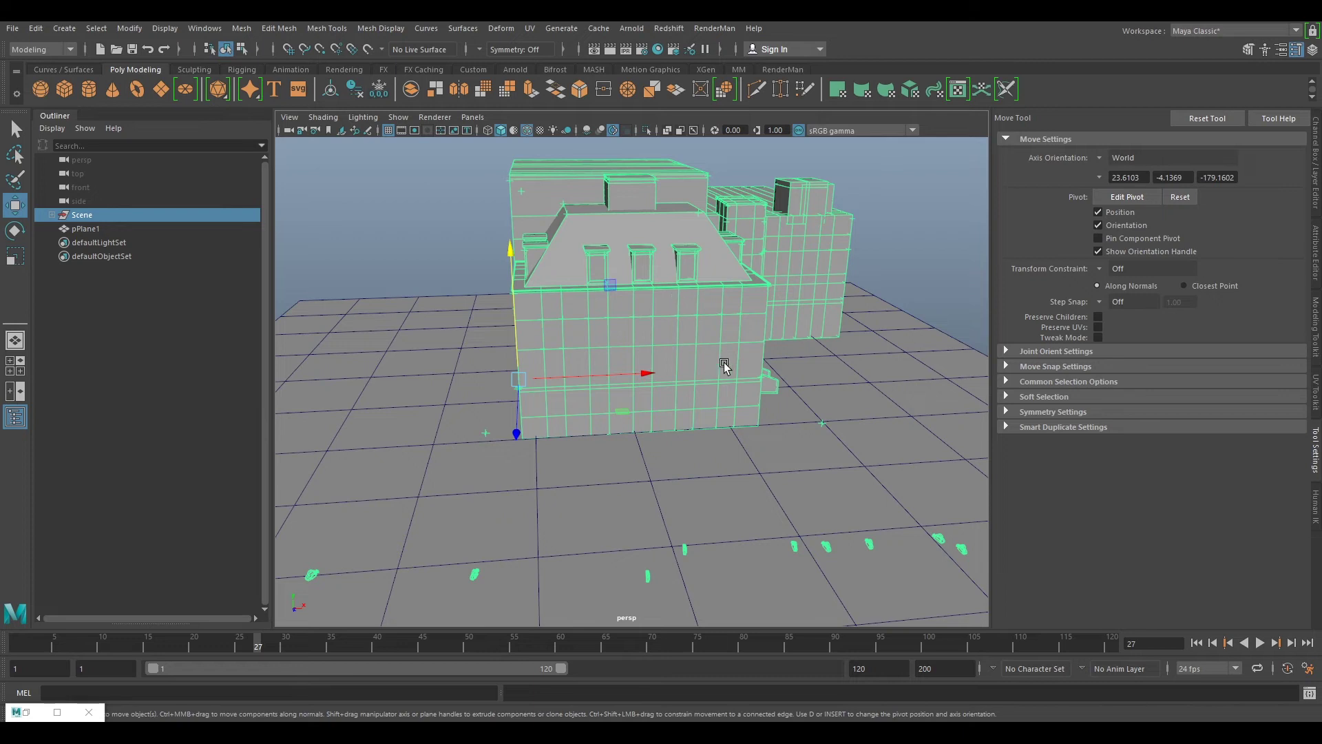
{"action": "left_click_drag", "start_coordinate": [854, 322], "coordinate": [704, 329], "text": "alt"}
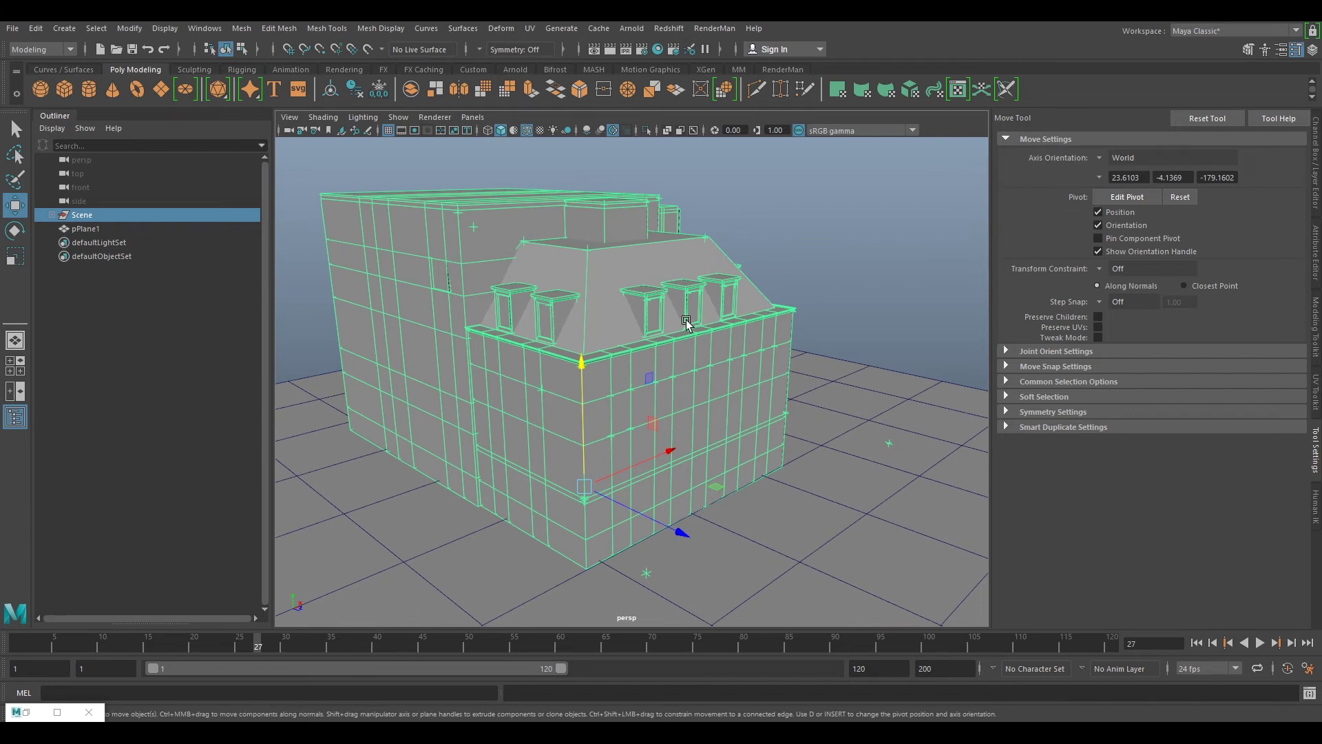
Step: Unparent BuildingSetGeo from the Scene group and collapse the group in the Outliner
{"action": "left_click", "coordinate": [51, 215]}
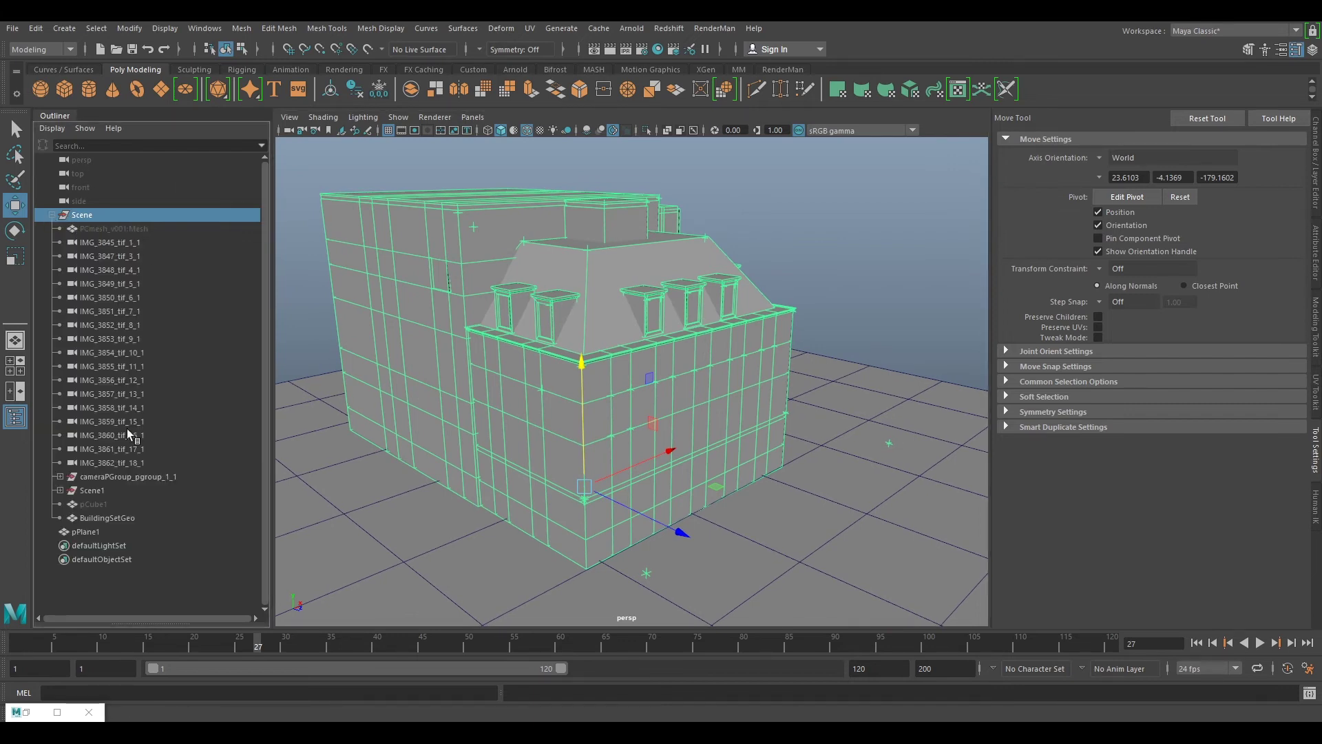
{"action": "left_click", "coordinate": [108, 518]}
{"action": "left_click", "coordinate": [1316, 178]}
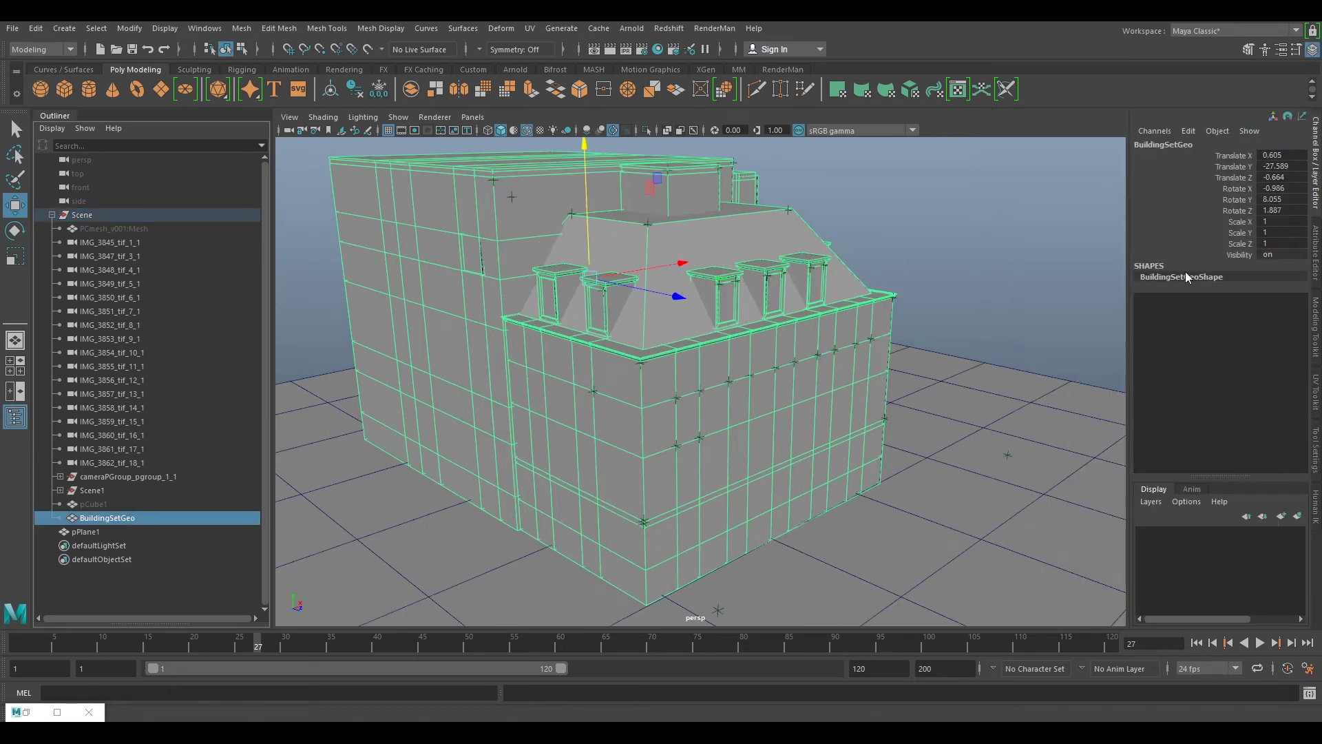
{"action": "key", "text": "shift+p"}
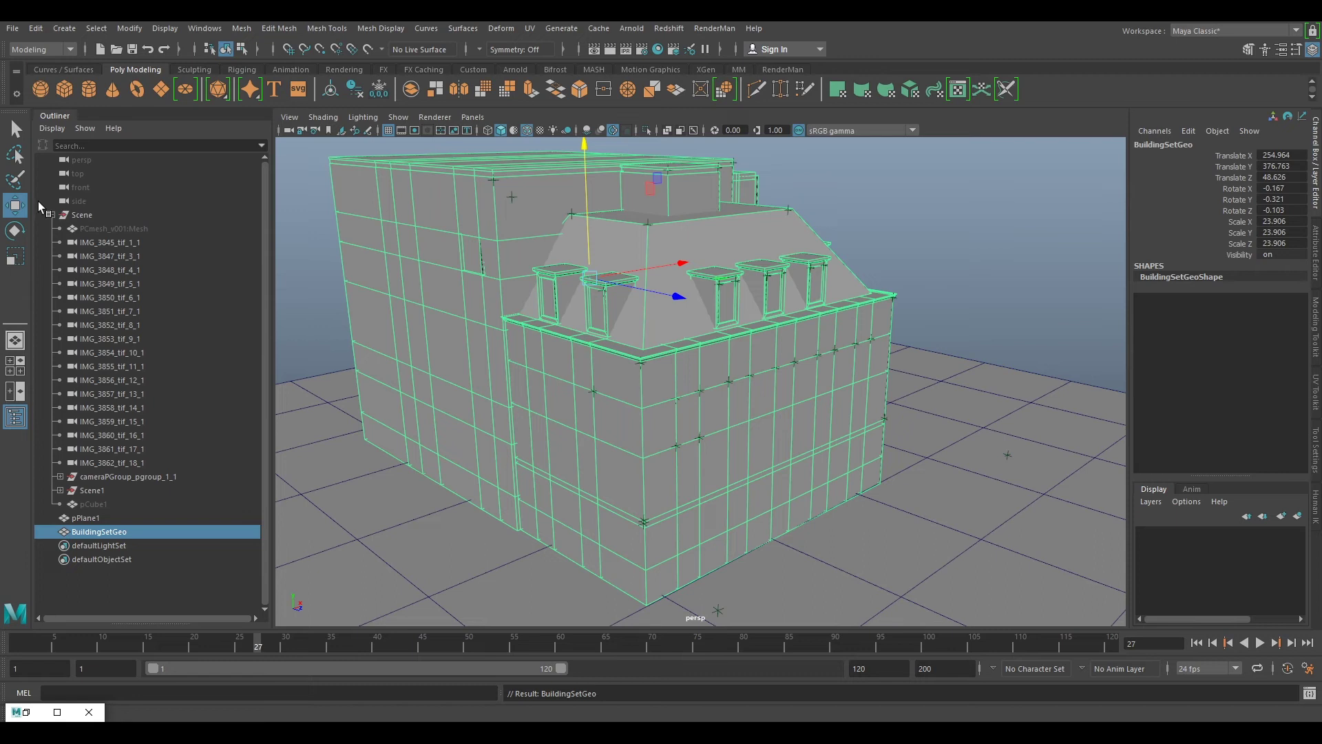
{"action": "left_click", "coordinate": [52, 214]}
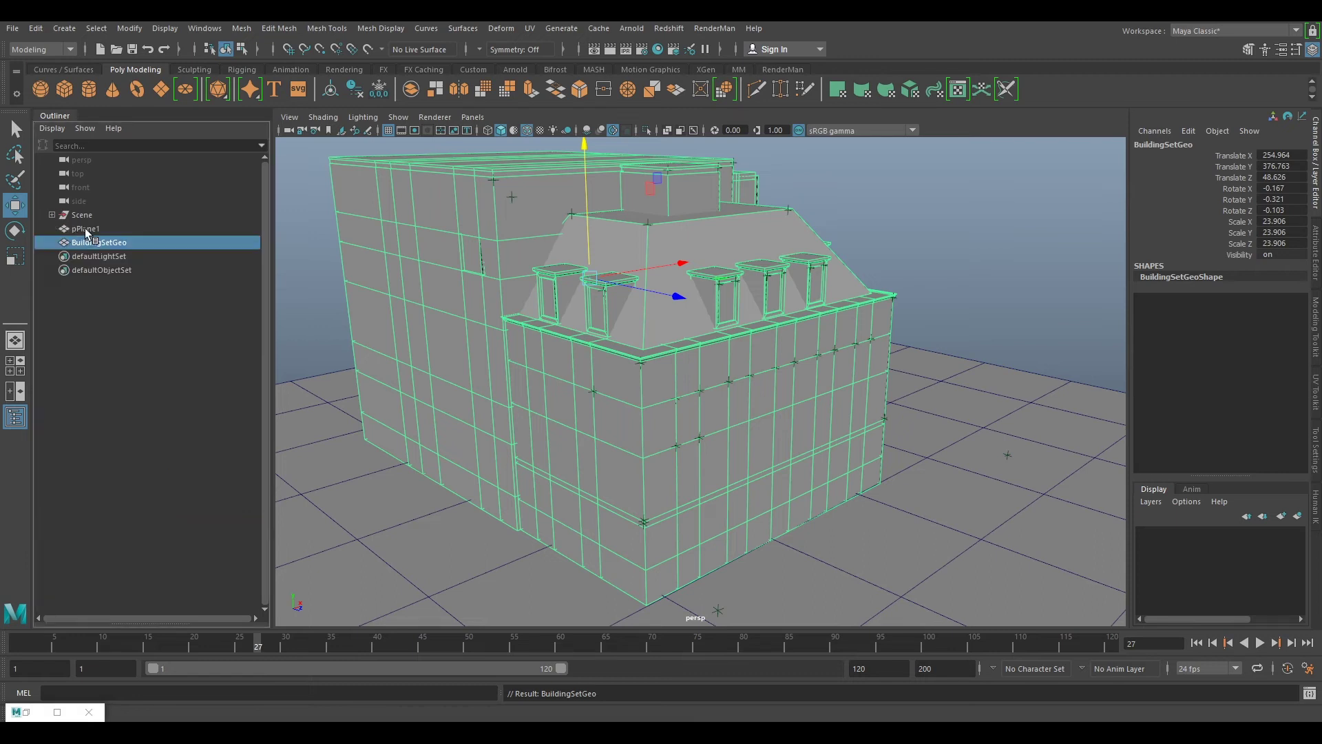
Step: Hide the ground plane pPlane1
{"action": "left_click", "coordinate": [86, 231]}
{"action": "scroll", "coordinate": [488, 253], "scroll_direction": "down", "scroll_amount": 4}
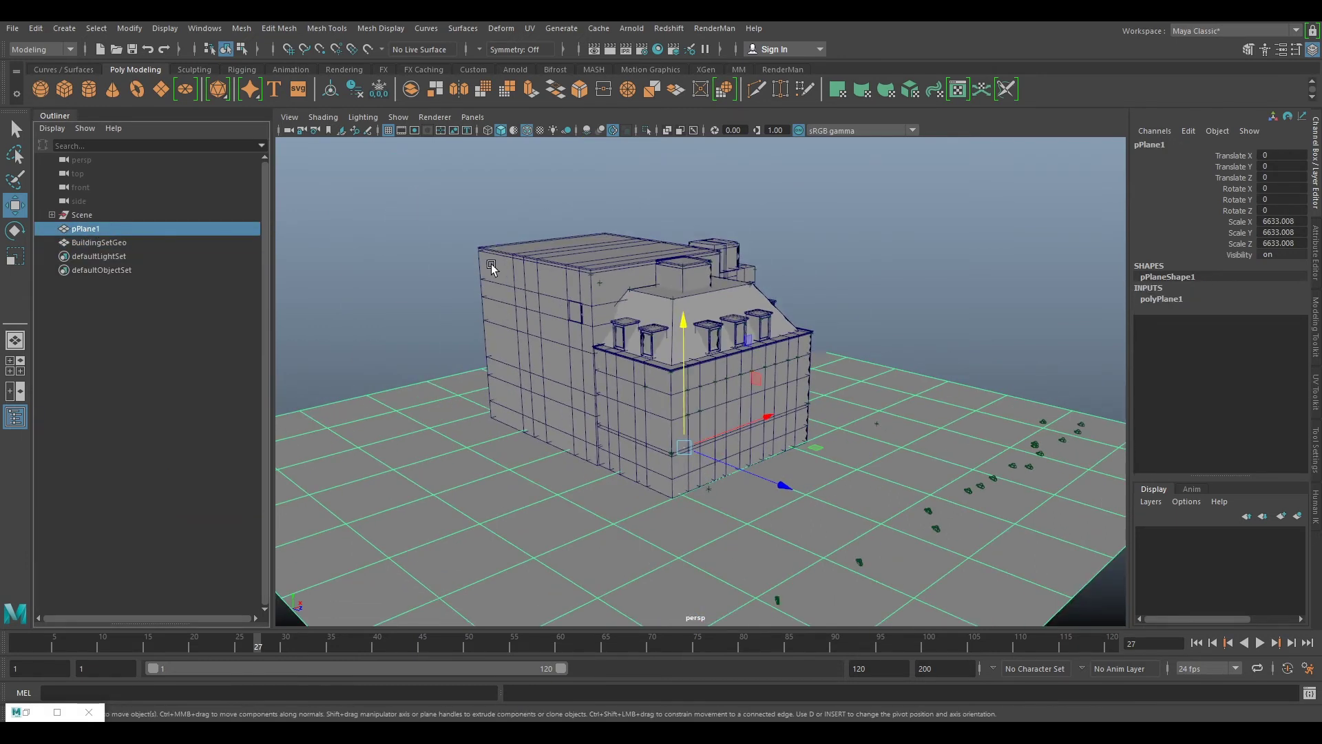
{"action": "key", "text": "h"}
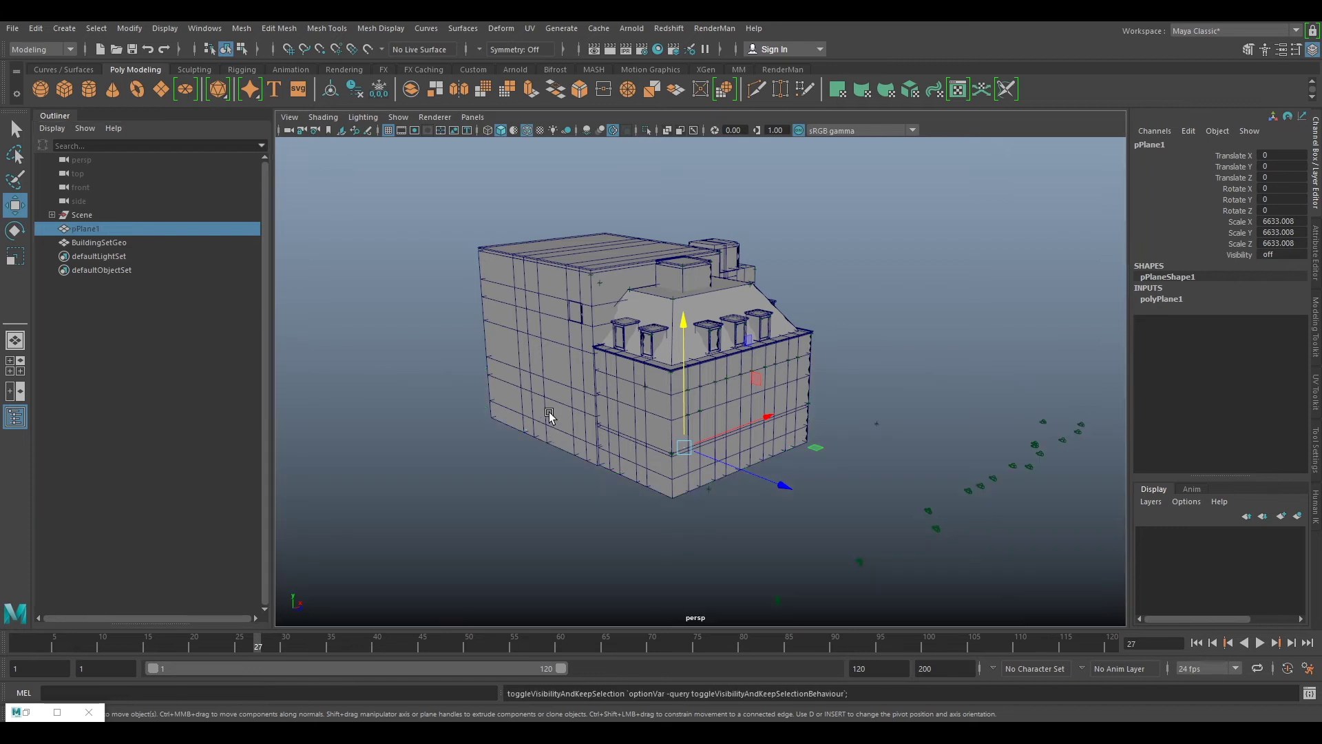
{"action": "scroll", "coordinate": [705, 418], "scroll_direction": "up", "scroll_amount": 3}
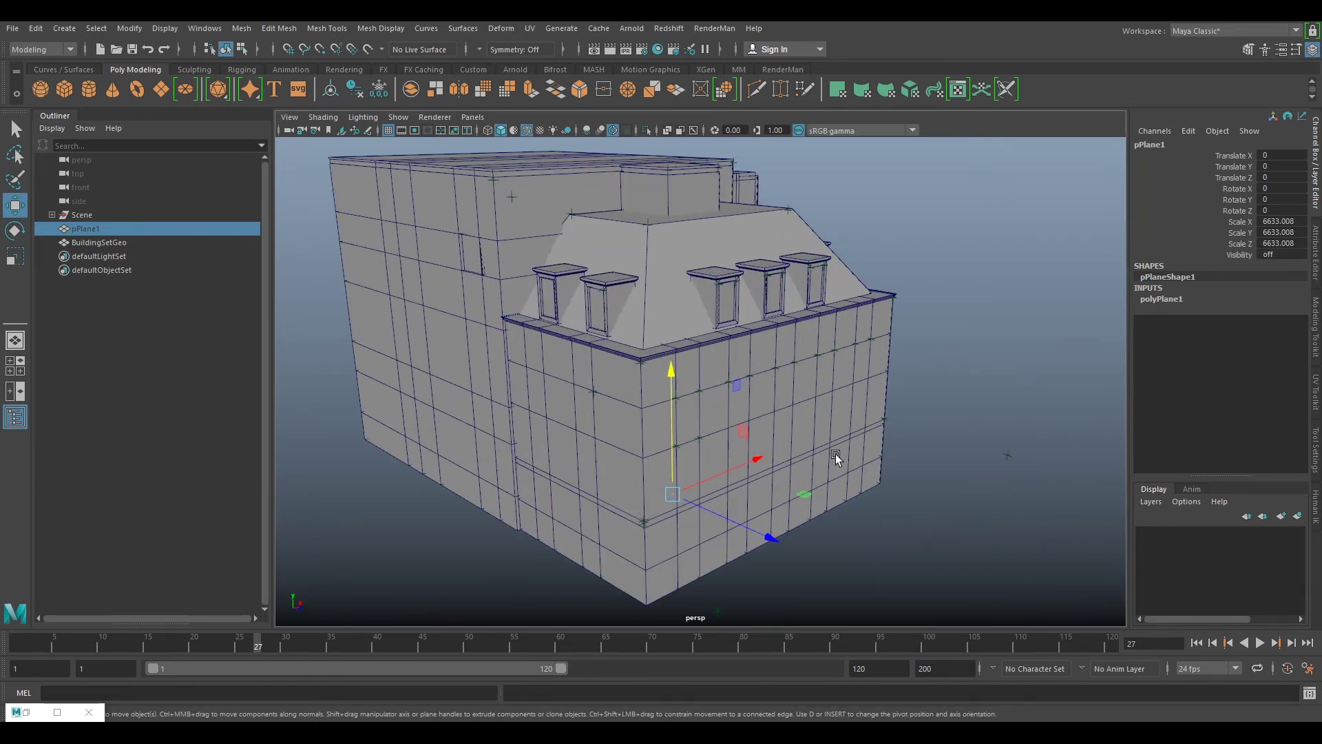
{"action": "left_click_drag", "start_coordinate": [835, 454], "coordinate": [774, 427], "text": "alt"}
{"action": "mouse_move", "coordinate": [750, 331]}
{"action": "left_mouse_down", "text": "alt"}
{"action": "mouse_move", "coordinate": [656, 332]}
{"action": "mouse_move", "coordinate": [753, 336]}
{"action": "left_mouse_up", "text": "alt"}
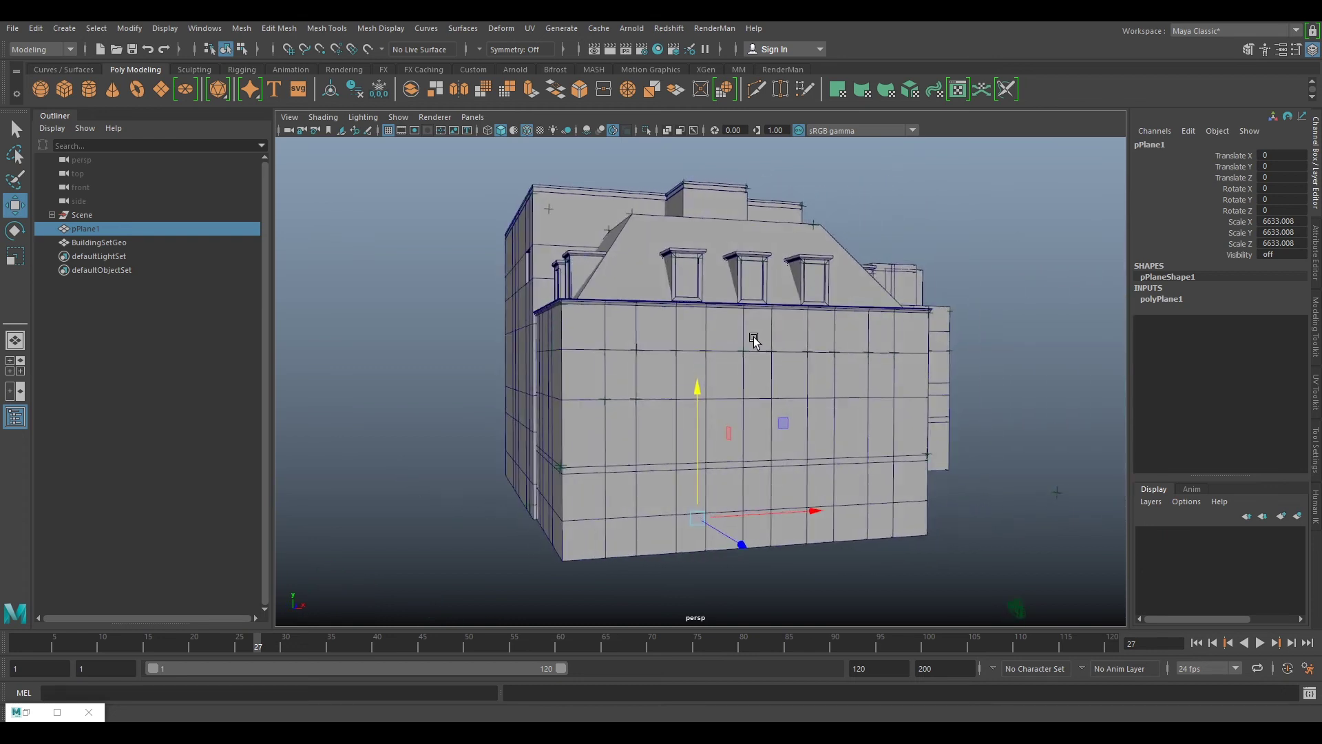
Step: Freeze the translation, rotation and scale of BuildingSetGeo
{"action": "left_click", "coordinate": [93, 242]}
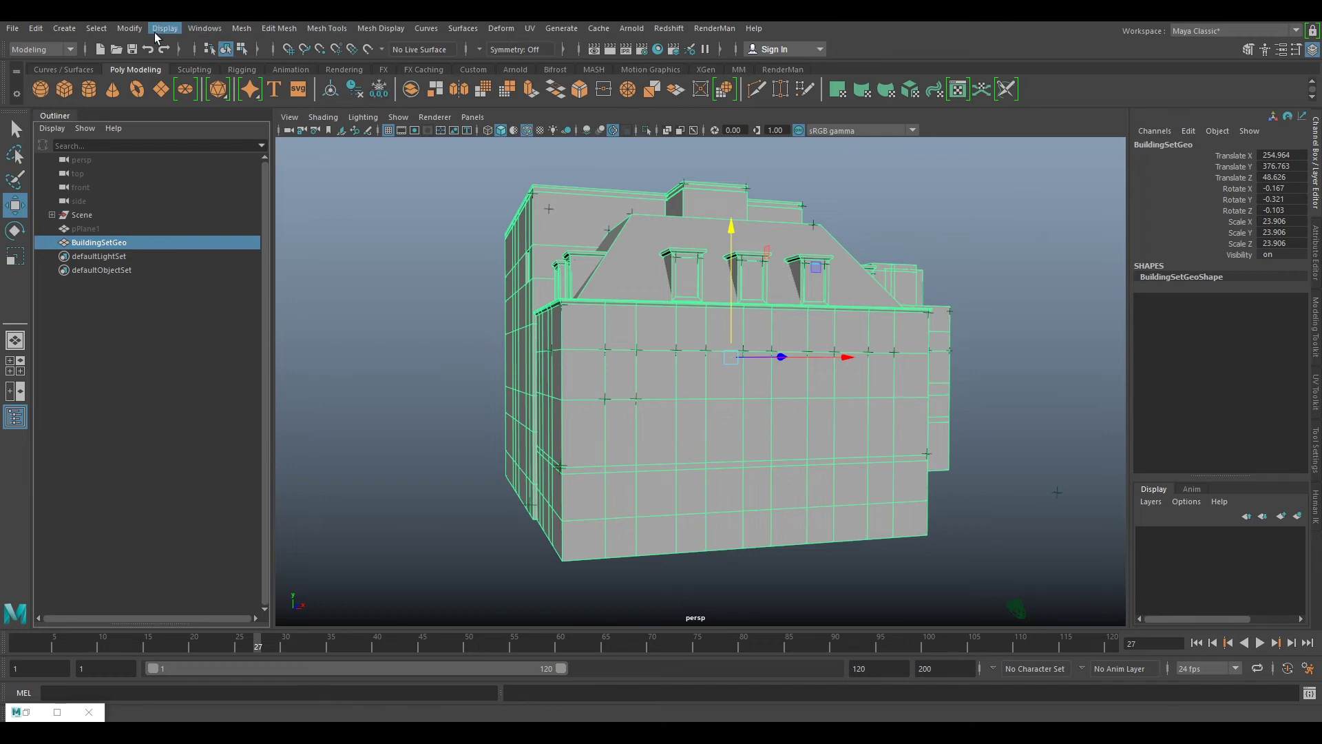
{"action": "left_click", "coordinate": [129, 28]}
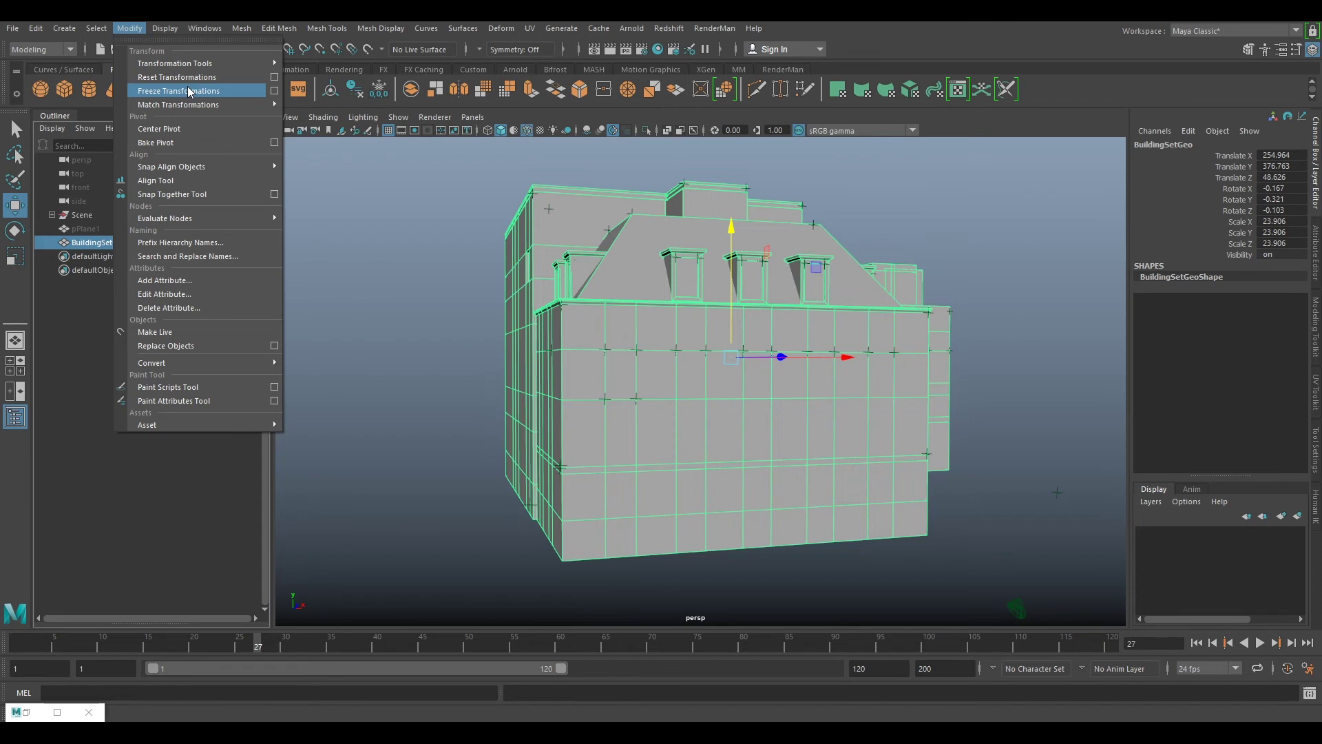
{"action": "left_click", "coordinate": [382, 91]}
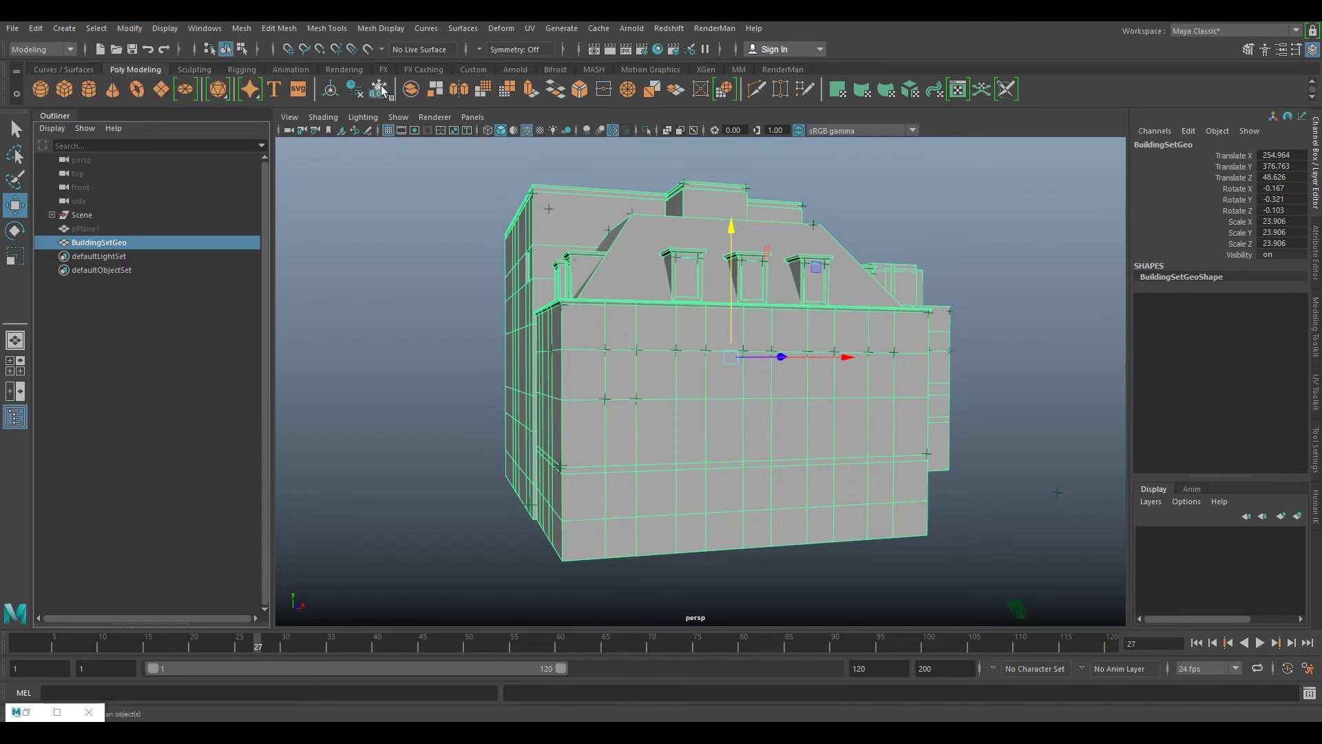
{"action": "left_click", "coordinate": [383, 92]}
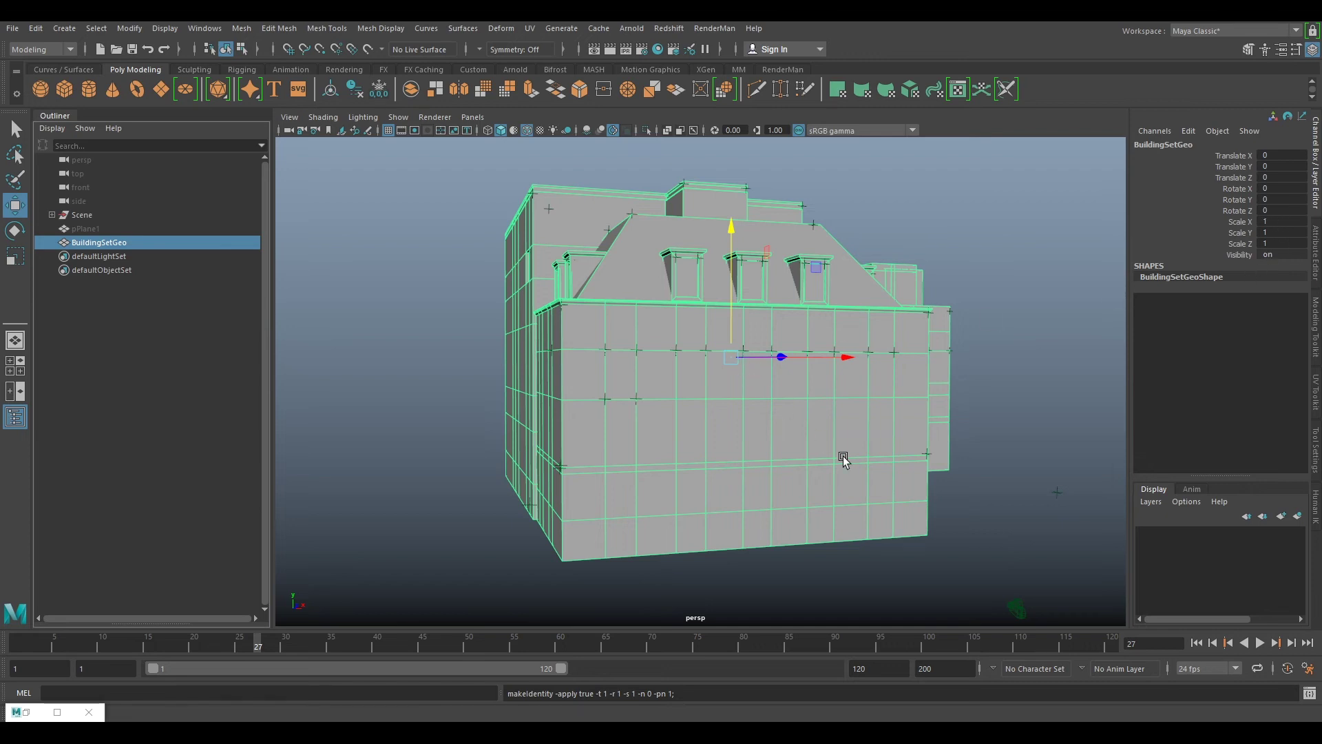
Step: Move BuildingSetGeo to about X 1361, Y 1369, Z 398 and set its scale to 12 on all three axes
{"action": "left_click_drag", "start_coordinate": [730, 358], "coordinate": [933, 161]}
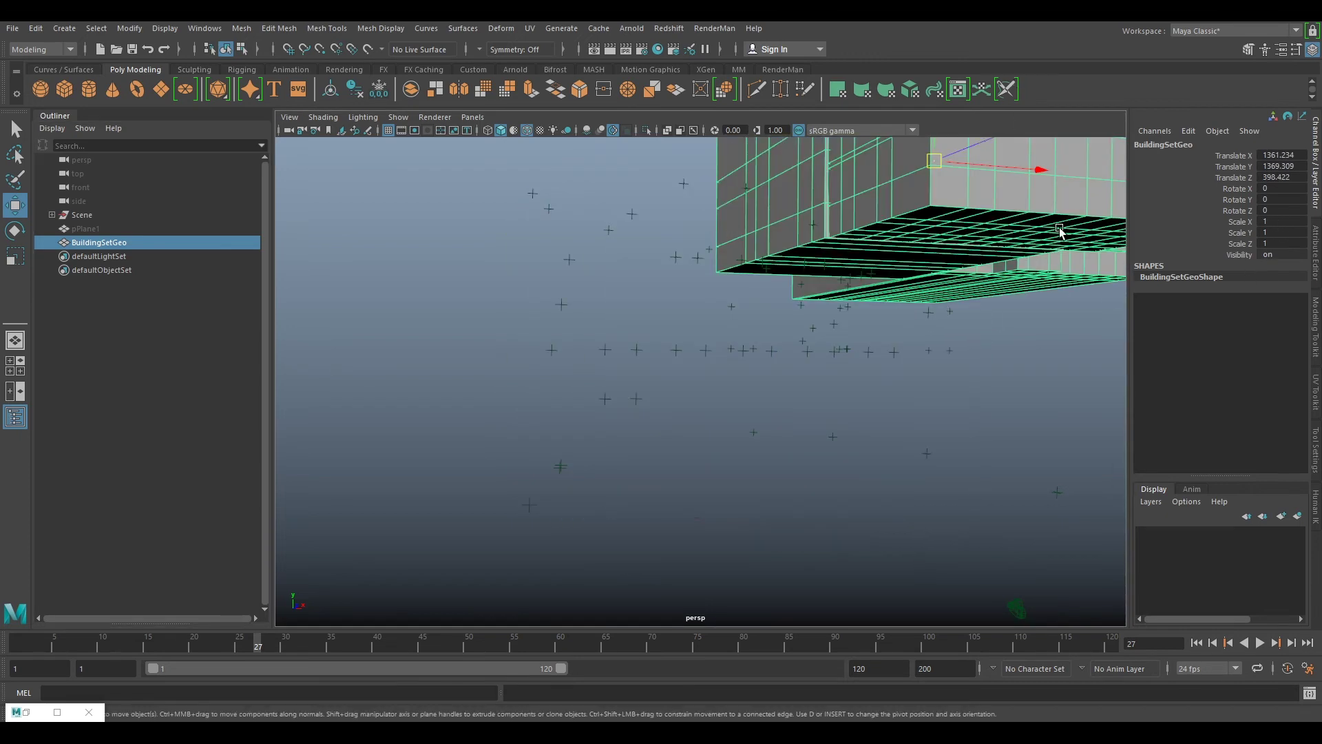
{"action": "double_click", "coordinate": [1287, 222]}
{"action": "left_click", "coordinate": [1284, 244], "text": "shift"}
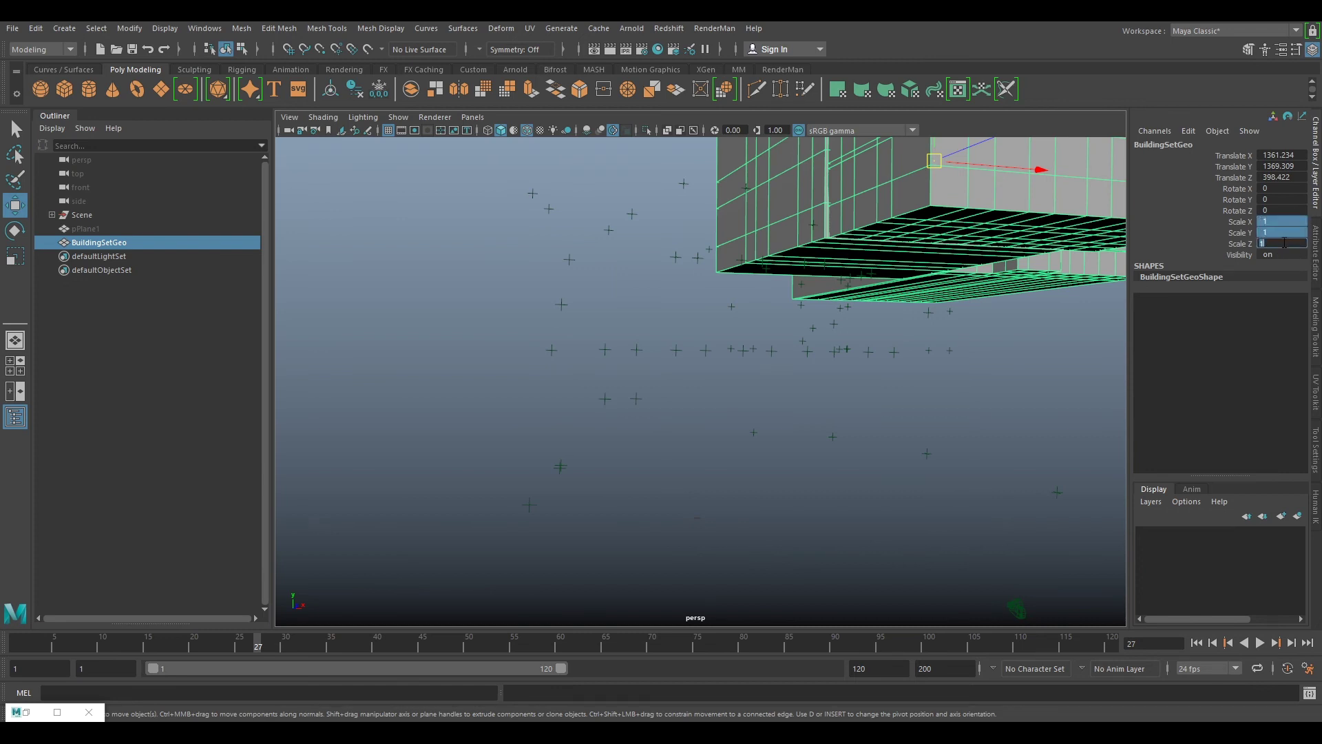
{"action": "type", "text": "12"}
{"action": "key", "text": "Return"}
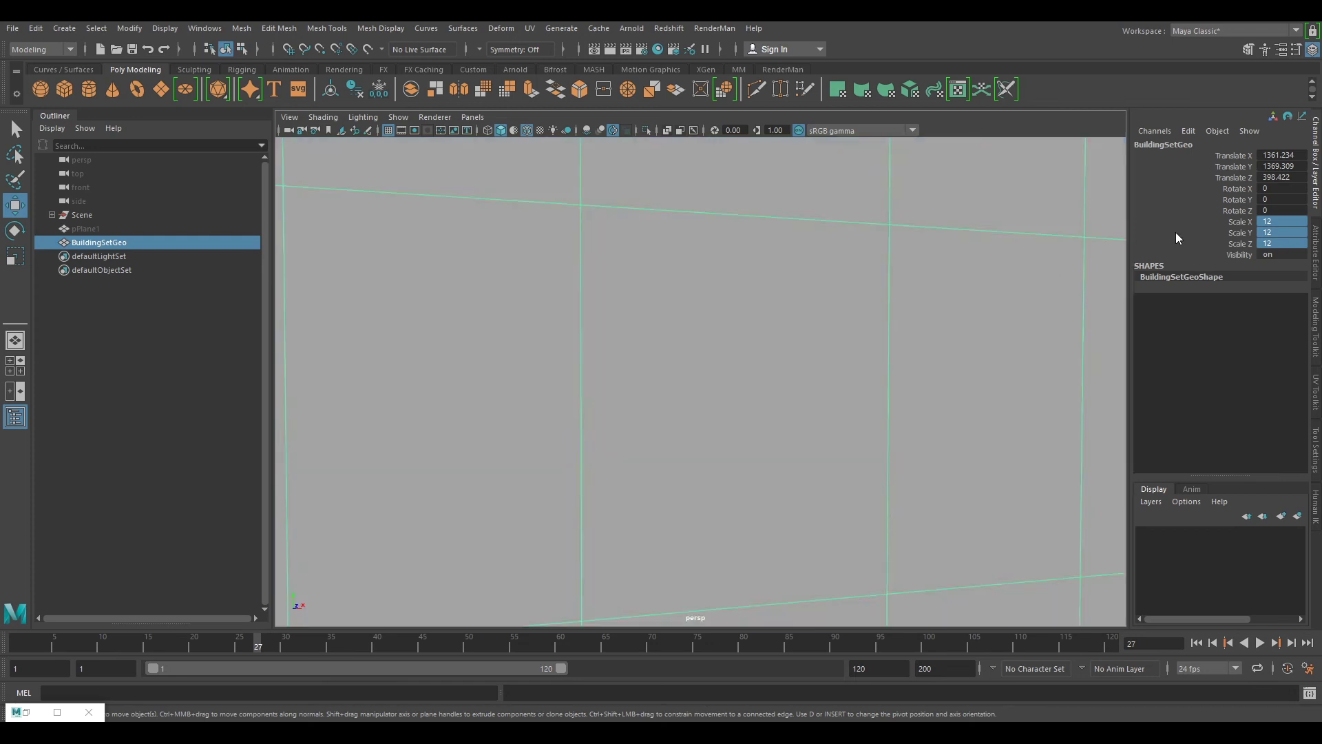
Step: Reset BuildingSetGeo's translation to 0 and its scale to 1 on all axes
{"action": "left_click", "coordinate": [1279, 155]}
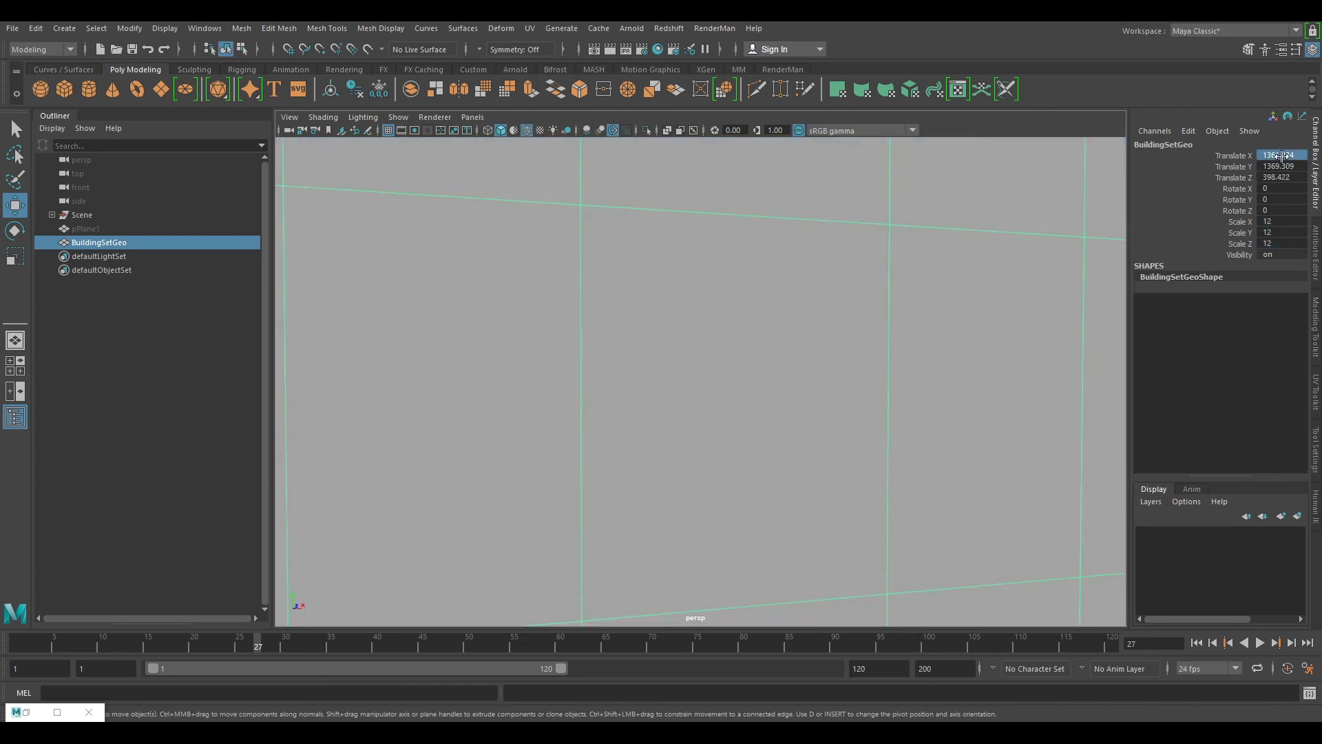
{"action": "left_click_drag", "start_coordinate": [1279, 155], "coordinate": [1280, 243]}
{"action": "type", "text": "0"}
{"action": "key", "text": "Return"}
{"action": "type", "text": "1"}
{"action": "key", "text": "Return"}
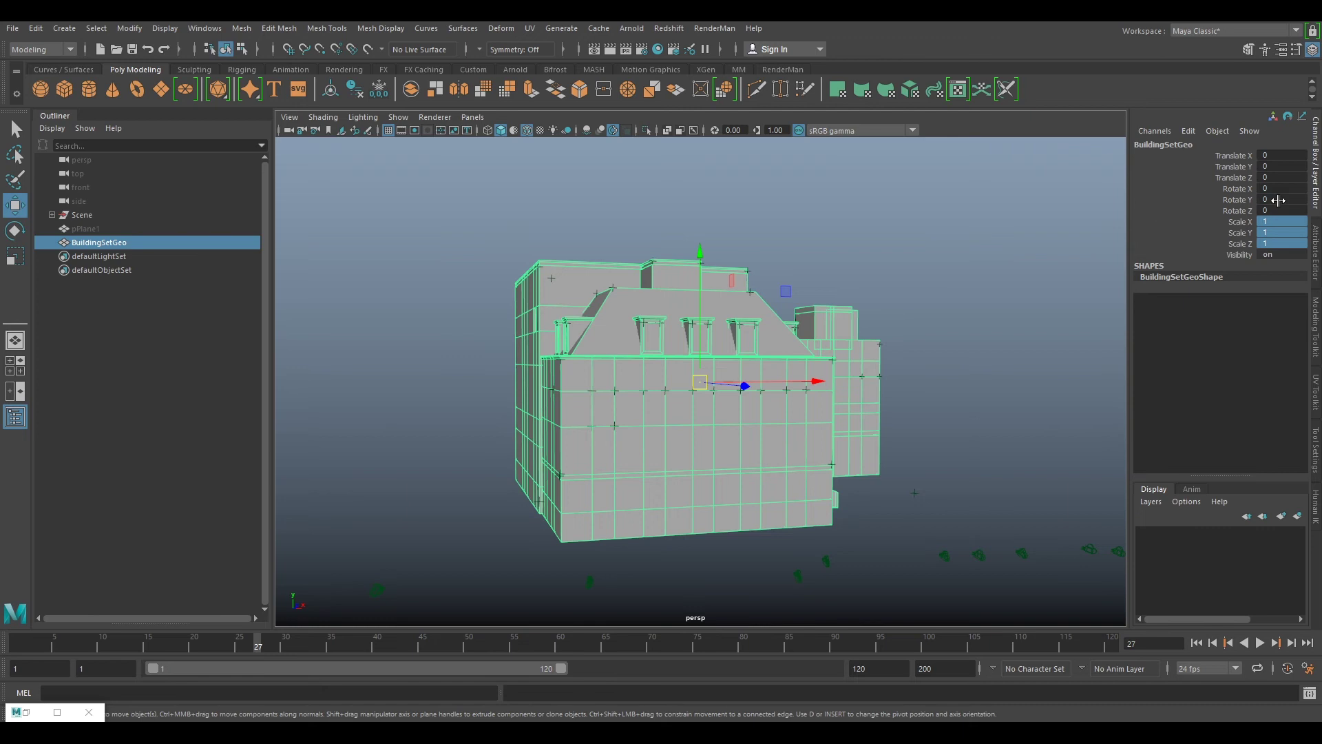
Step: Try to delete the construction history of BuildingSetGeo
{"action": "left_click_drag", "start_coordinate": [716, 272], "coordinate": [781, 276], "text": "alt"}
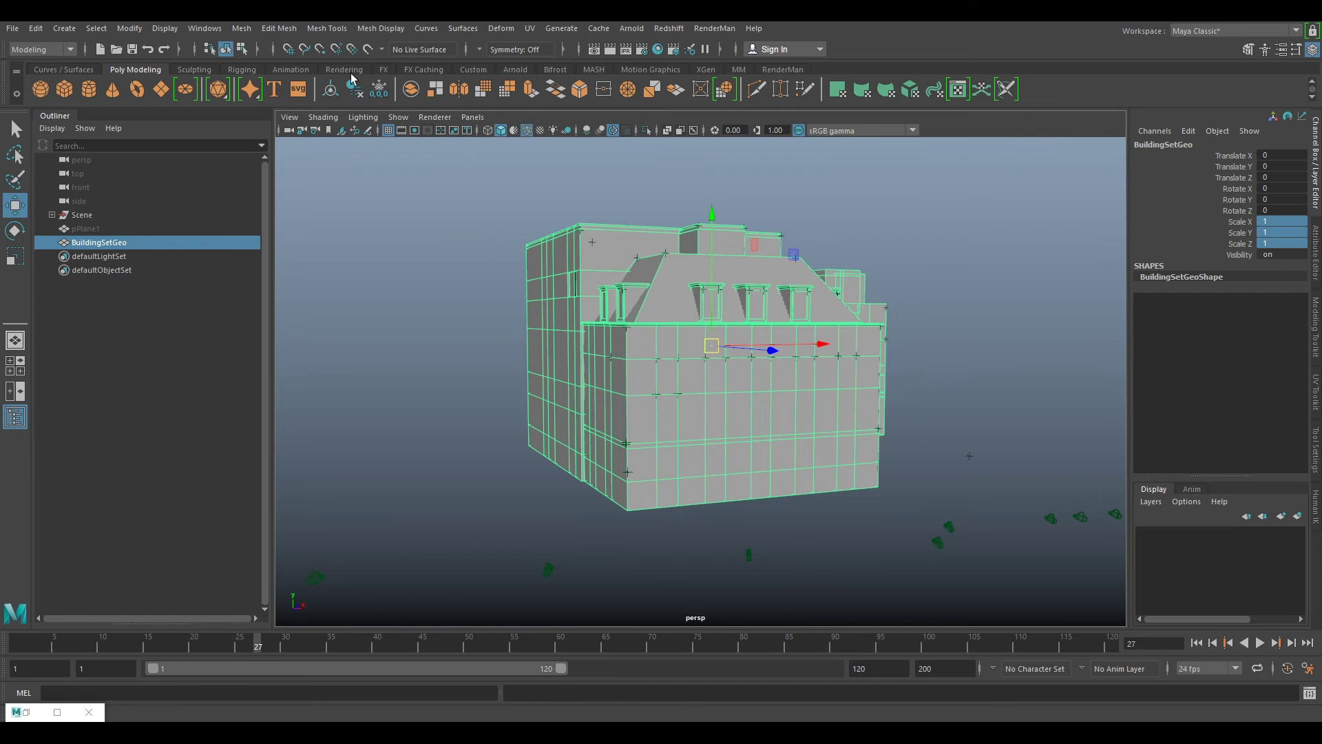
{"action": "left_click", "coordinate": [35, 28]}
{"action": "mouse_move", "coordinate": [134, 191]}
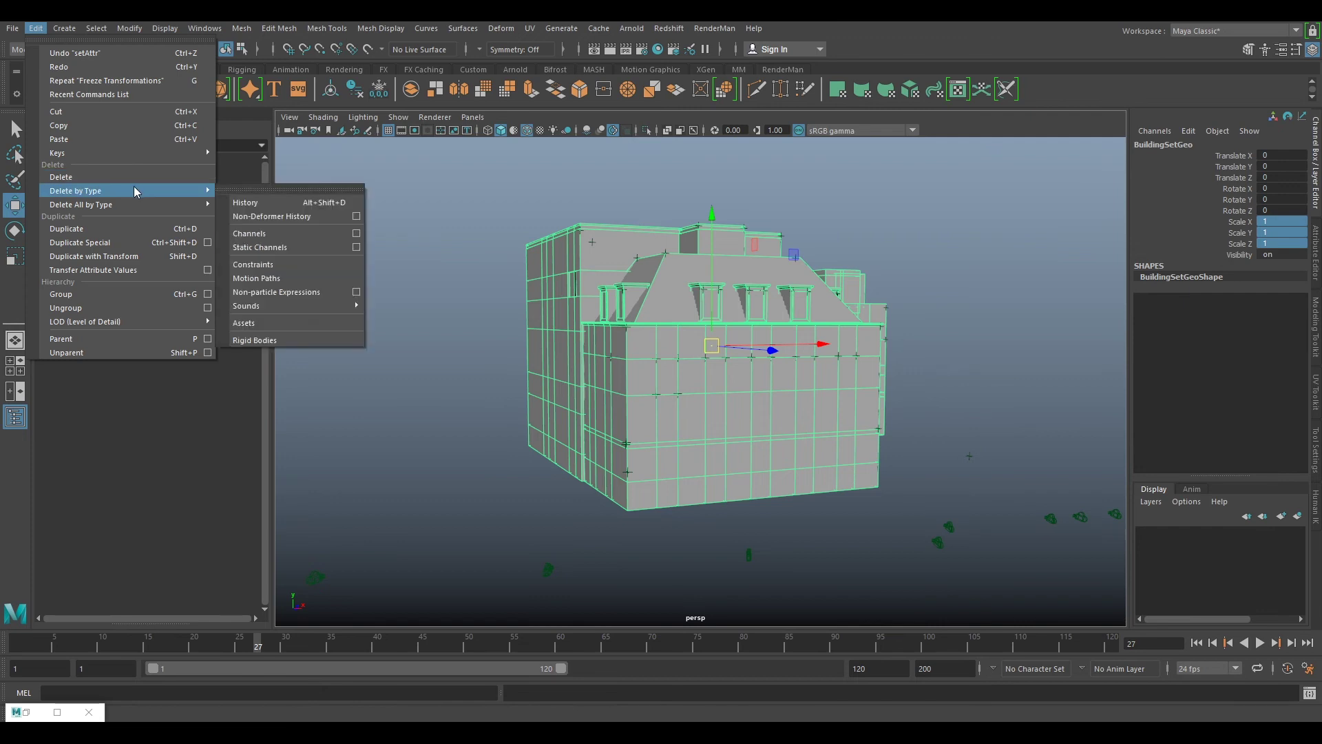
{"action": "left_click", "coordinate": [245, 204]}
{"action": "left_click", "coordinate": [384, 231]}
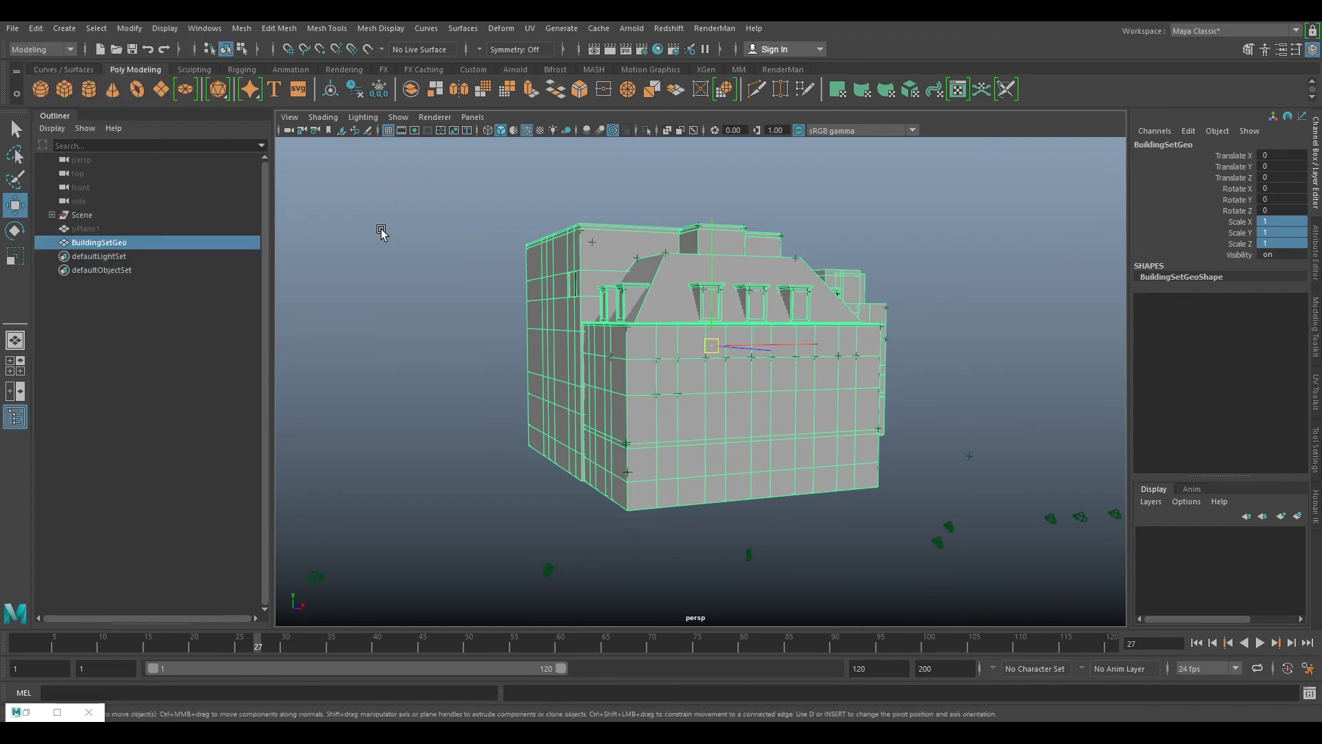
Step: Turn off DAG Objects Only in the Outliner to examine the scene's other nodes, and turn it back on
{"action": "left_click", "coordinate": [53, 129]}
{"action": "left_click", "coordinate": [68, 153]}
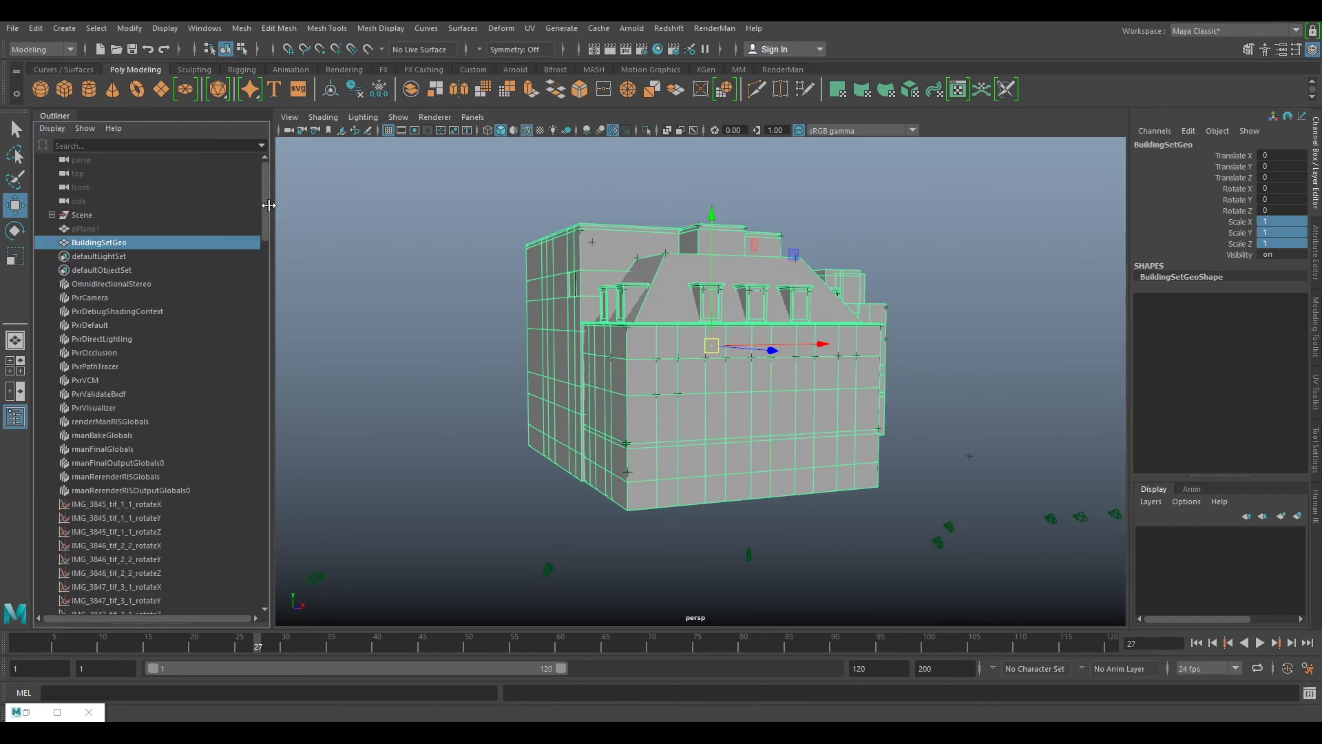
{"action": "mouse_move", "coordinate": [268, 205]}
{"action": "left_mouse_down"}
{"action": "mouse_move", "coordinate": [283, 616]}
{"action": "mouse_move", "coordinate": [283, 215]}
{"action": "left_mouse_up"}
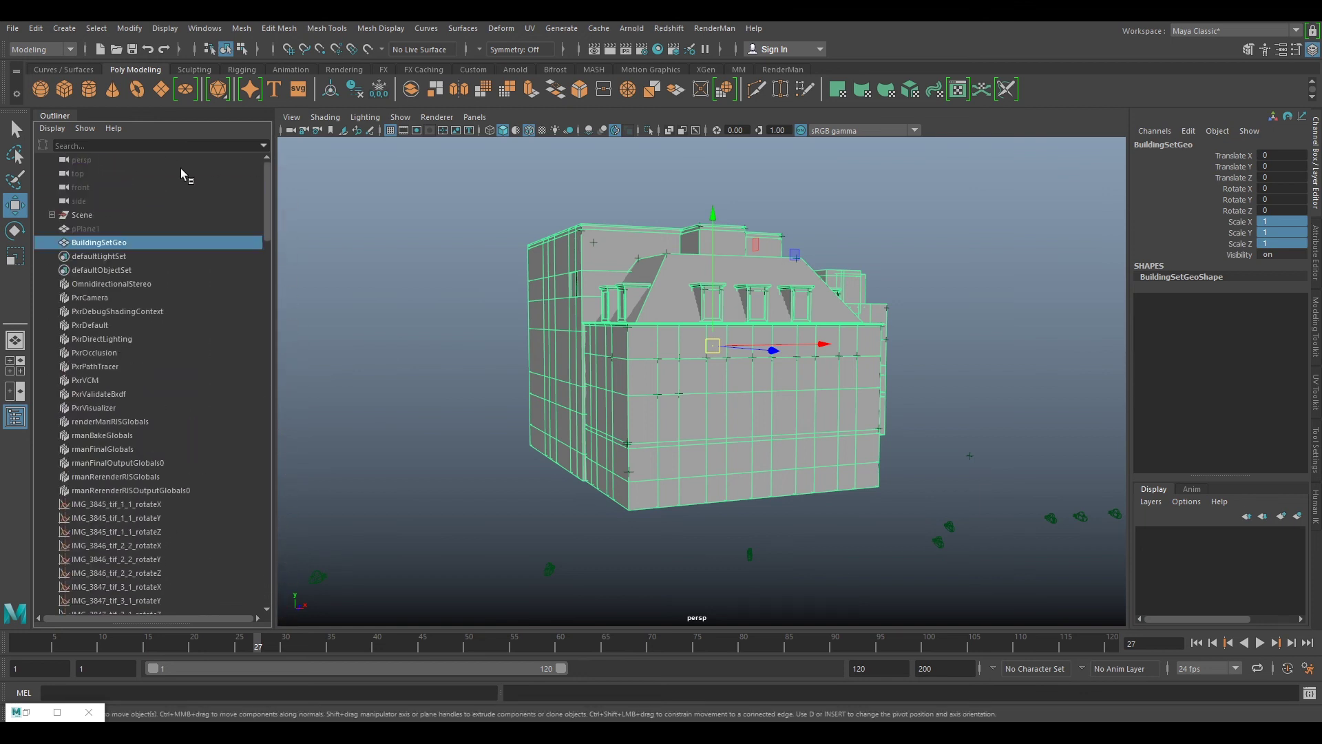
{"action": "left_click", "coordinate": [66, 129]}
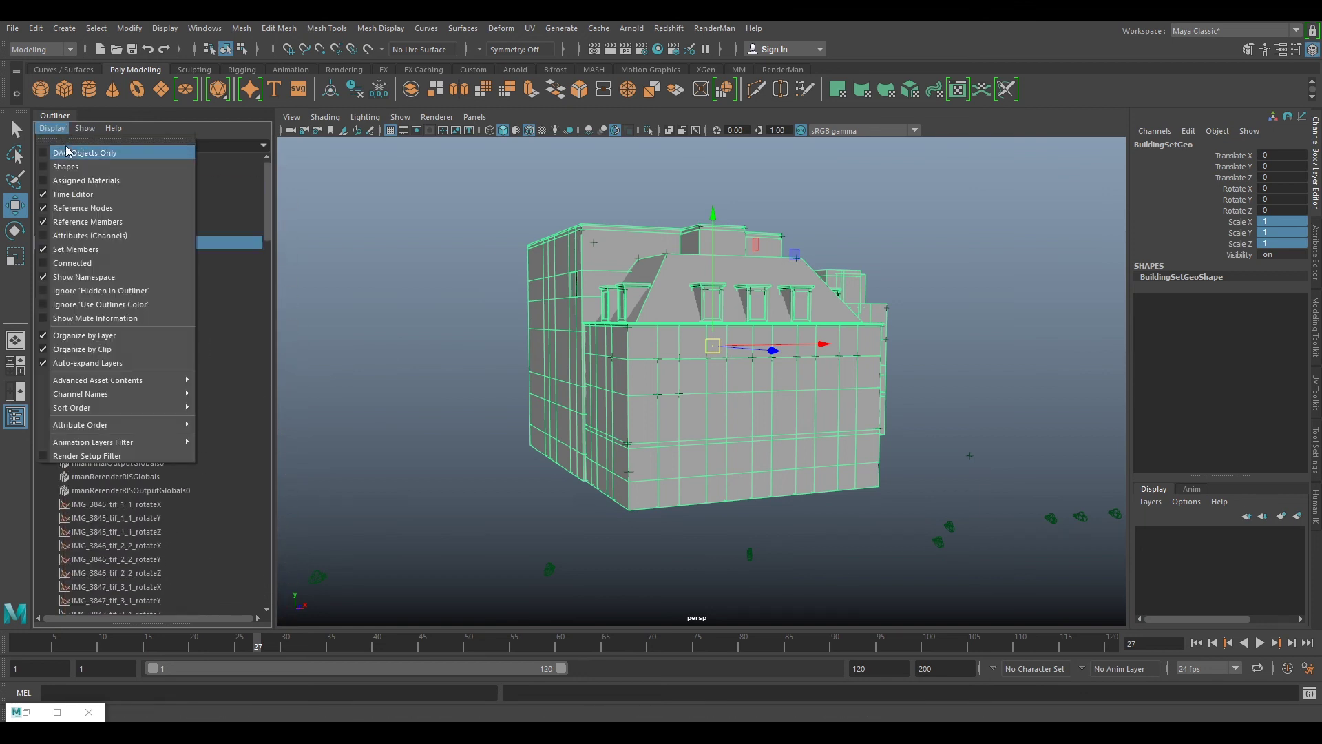
{"action": "left_click", "coordinate": [71, 152]}
Step: Delete BuildingSetGeo's history by type
{"action": "left_click", "coordinate": [36, 28]}
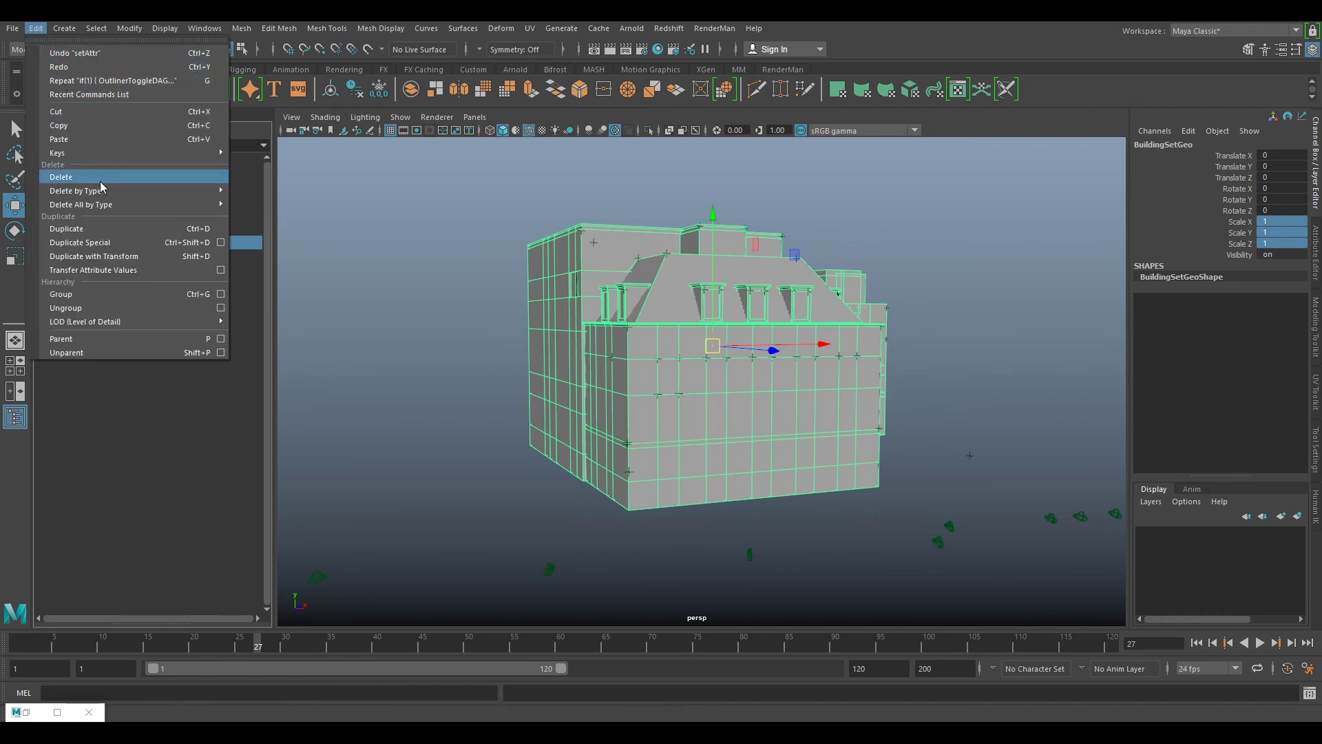
{"action": "mouse_move", "coordinate": [109, 191]}
{"action": "left_click", "coordinate": [249, 200]}
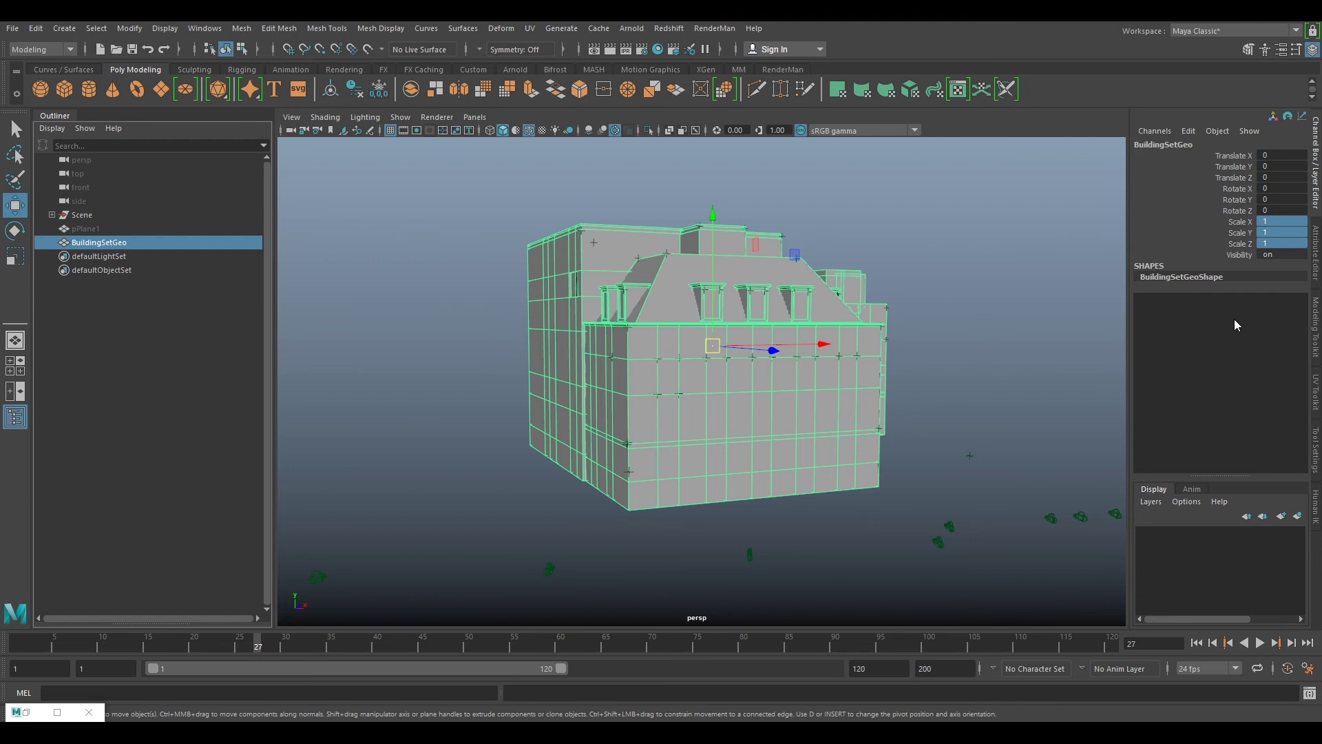
Step: Undo the history deletion on BuildingSetGeo with its attributes shown, and delete the object's history by type again
{"action": "left_click", "coordinate": [1315, 255]}
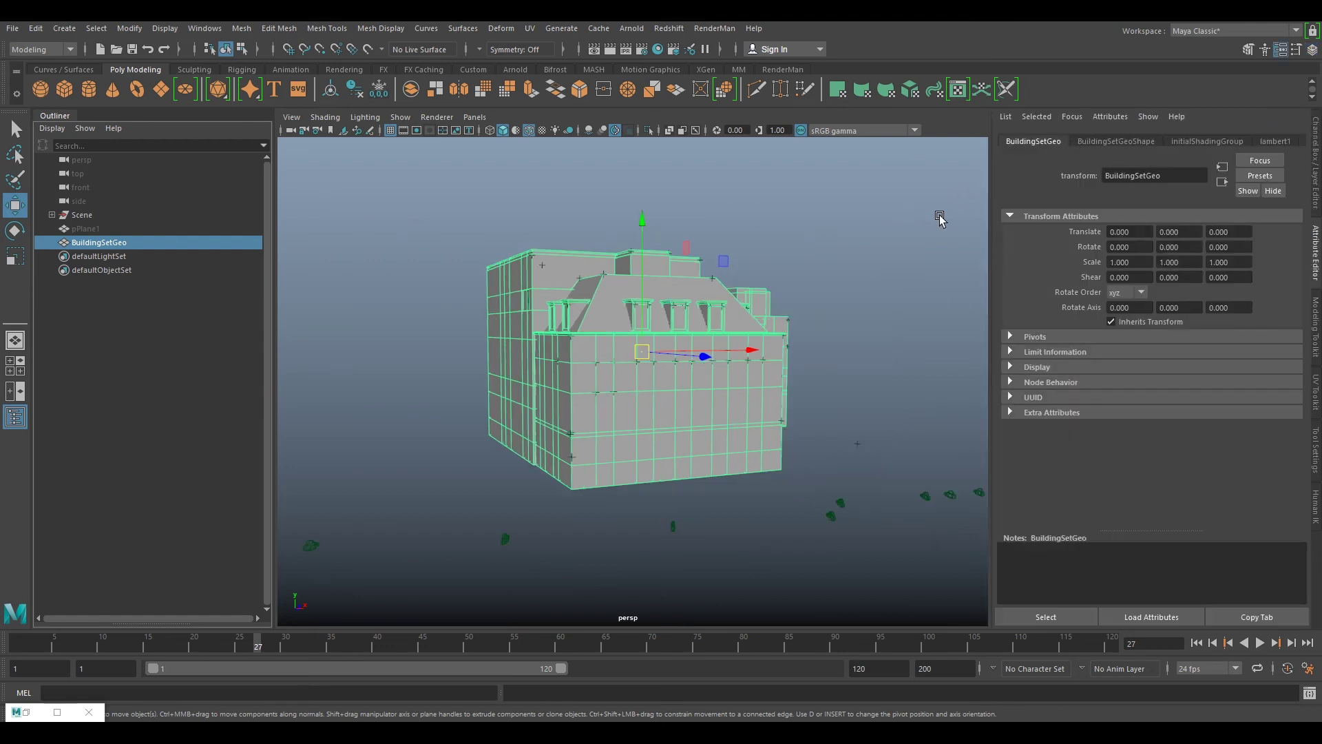
{"action": "key", "text": "ctrl+z"}
{"action": "left_click", "coordinate": [35, 28]}
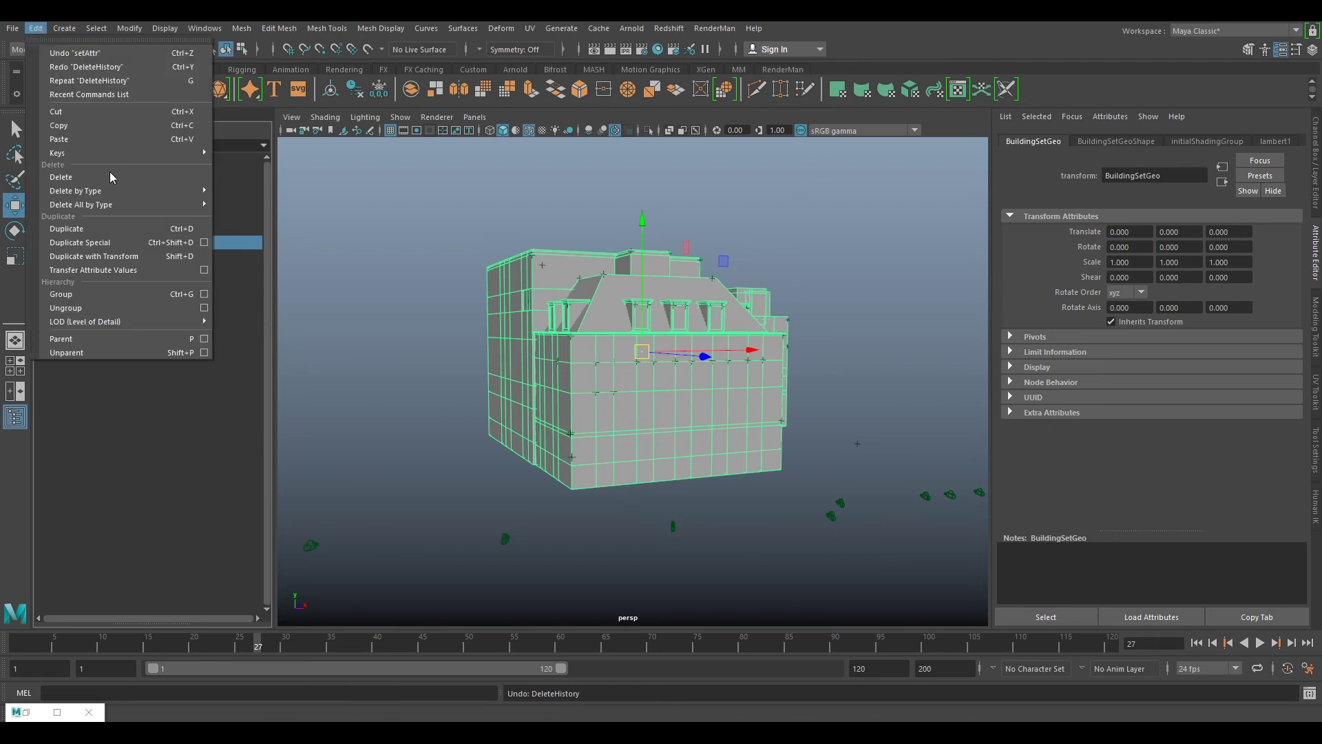
{"action": "mouse_move", "coordinate": [110, 191]}
{"action": "left_click", "coordinate": [268, 204]}
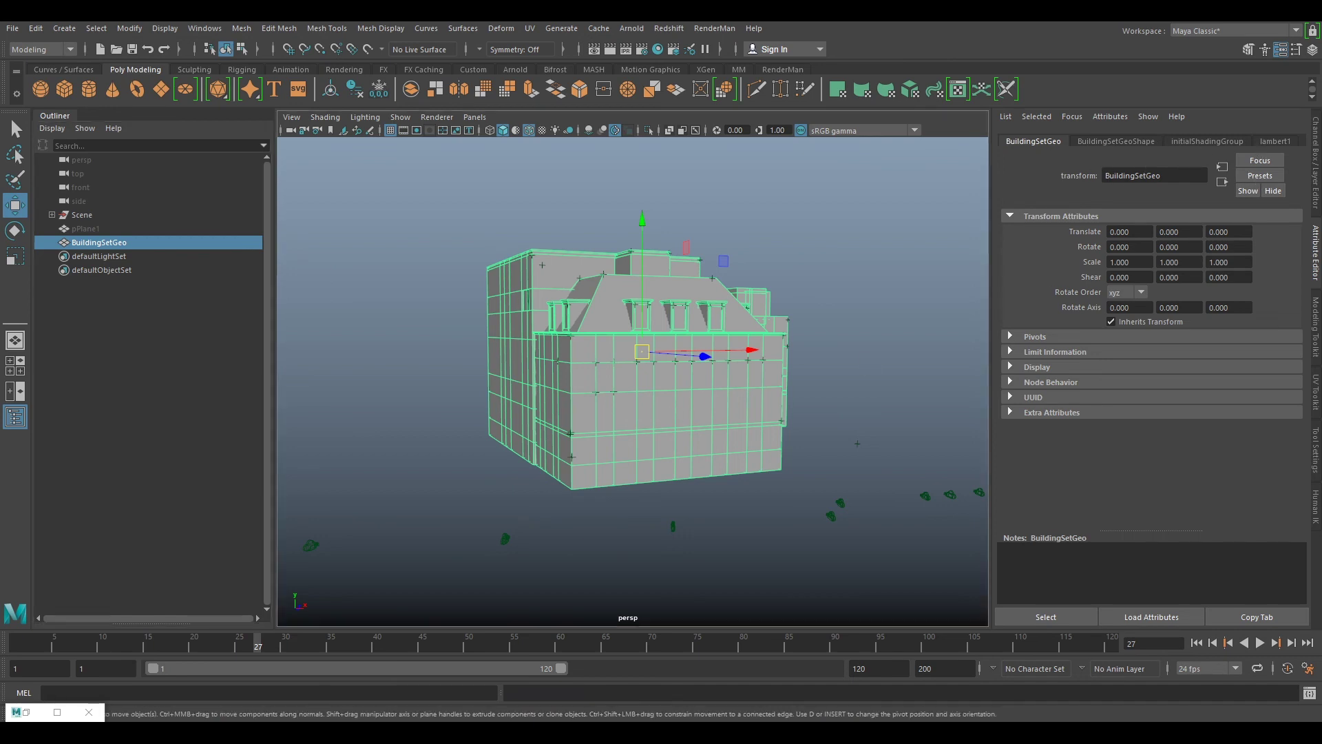
{"action": "key", "text": "ctrl+a"}
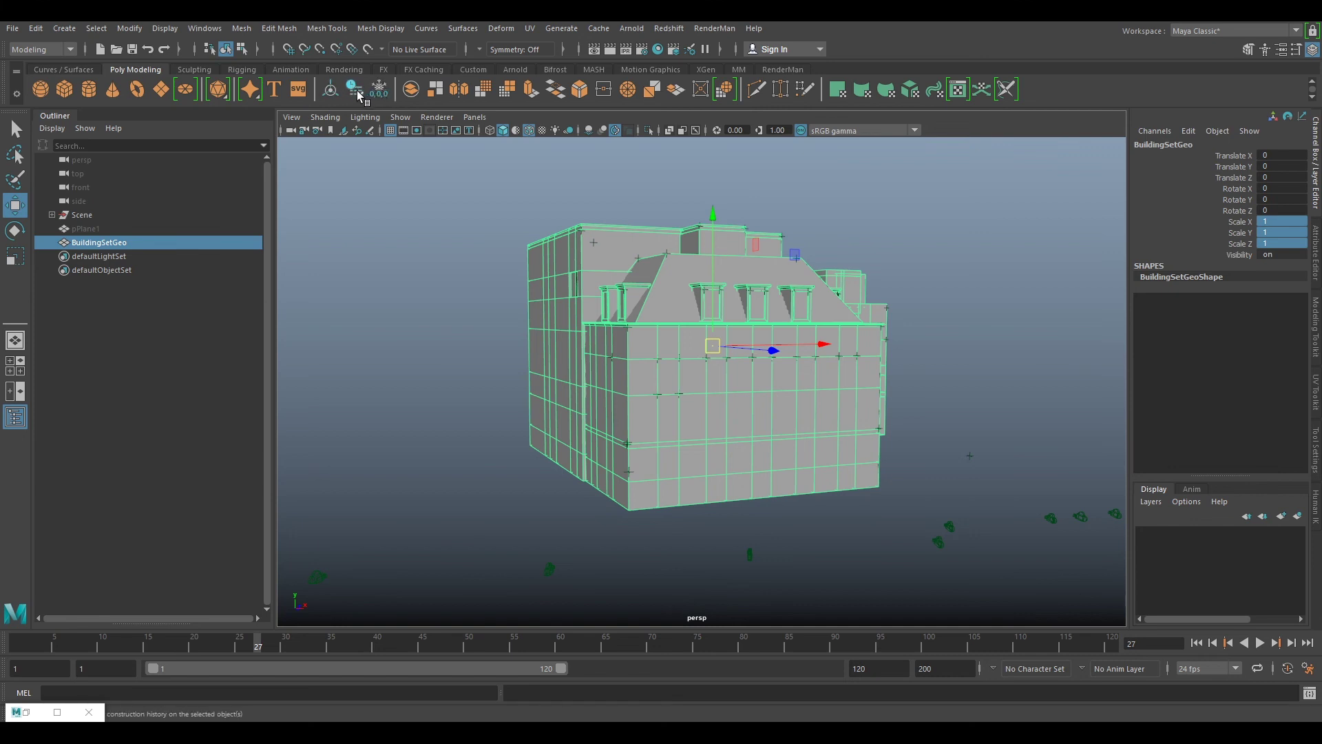
Step: Reset the transformations of BuildingSetGeo so its pivot sits at the world origin
{"action": "left_click_drag", "start_coordinate": [551, 275], "coordinate": [523, 221], "text": "alt"}
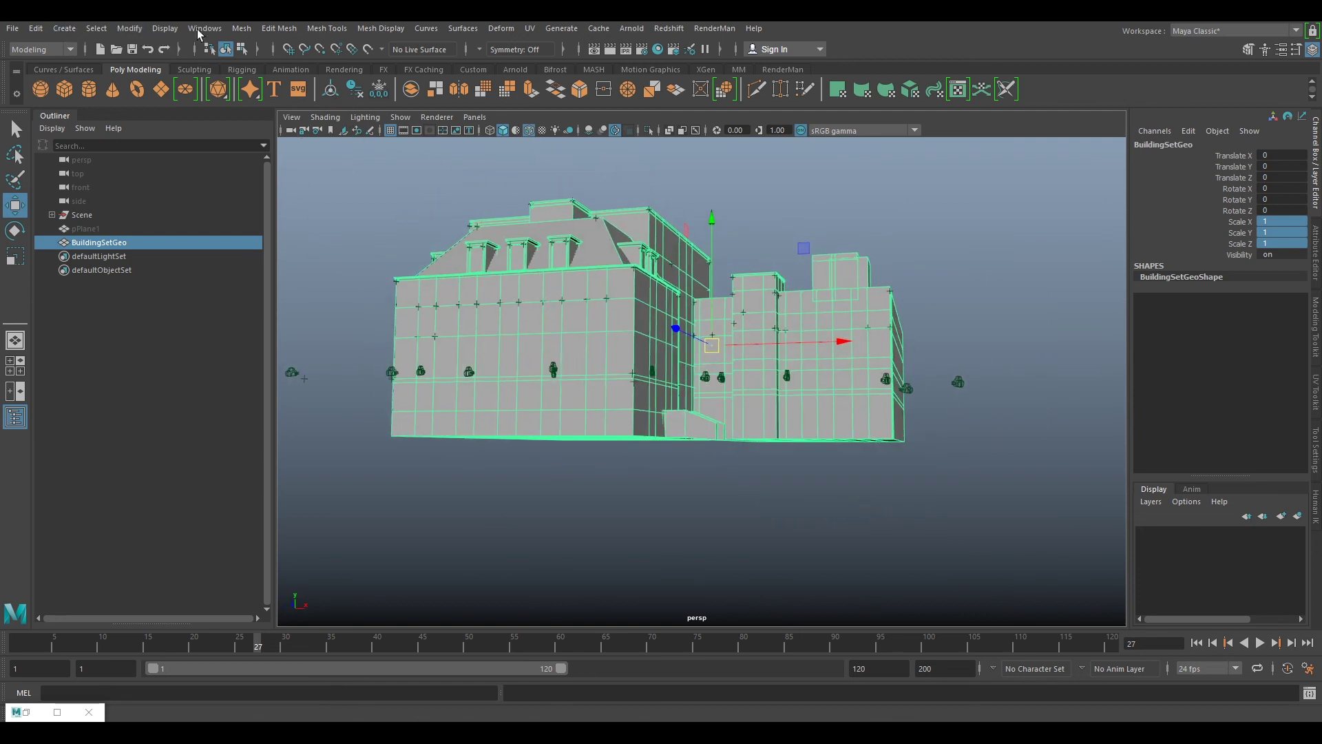
{"action": "left_click", "coordinate": [141, 29]}
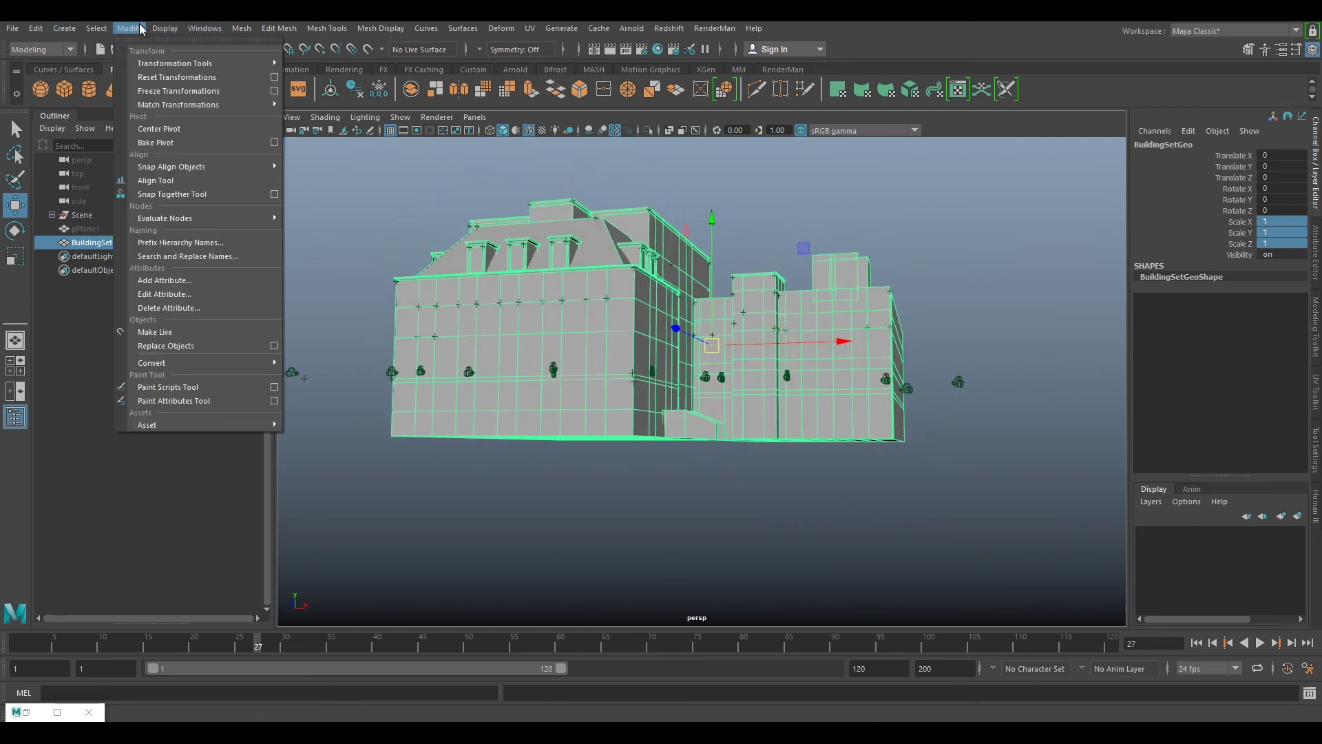
{"action": "left_click", "coordinate": [188, 80]}
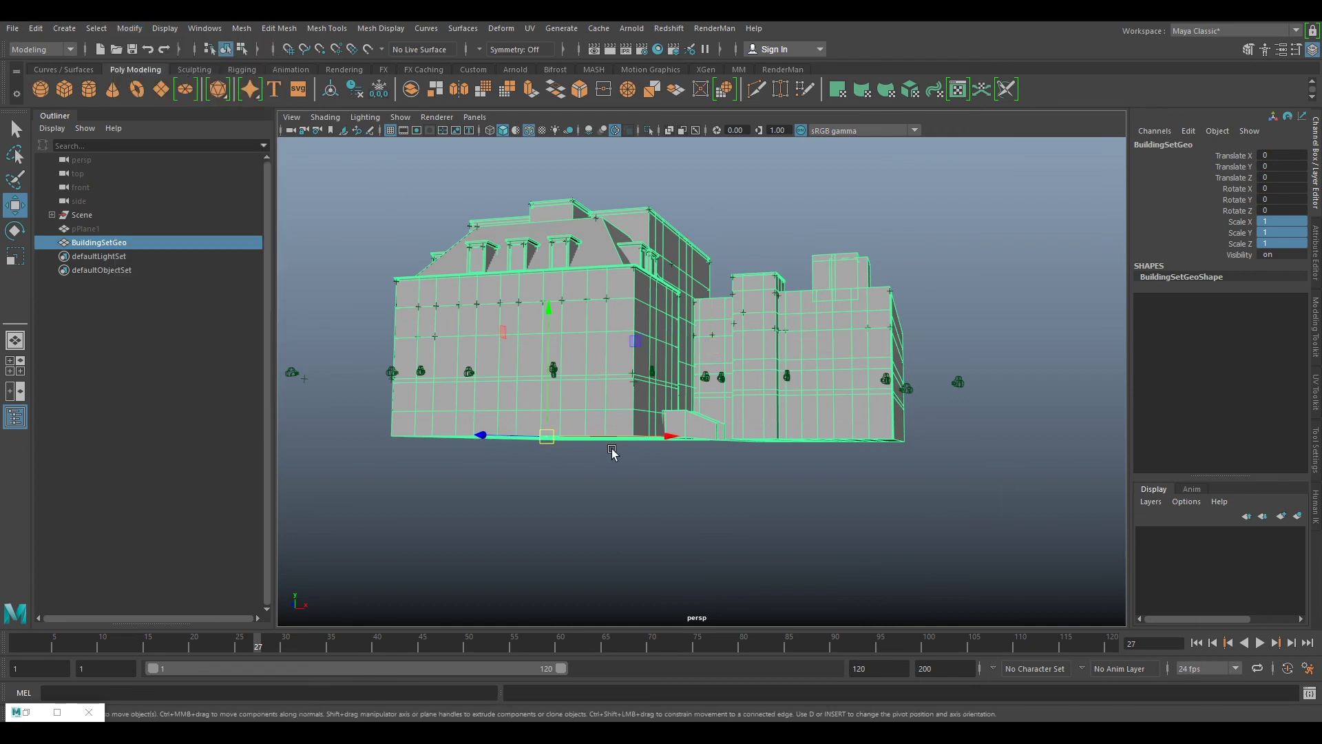
Step: Create a temporary polygon plane at the origin, scaled uniformly to about 309, to check BuildingSetGeo's pivot, and delete the plane
{"action": "left_click_drag", "start_coordinate": [614, 452], "coordinate": [770, 388], "text": "alt"}
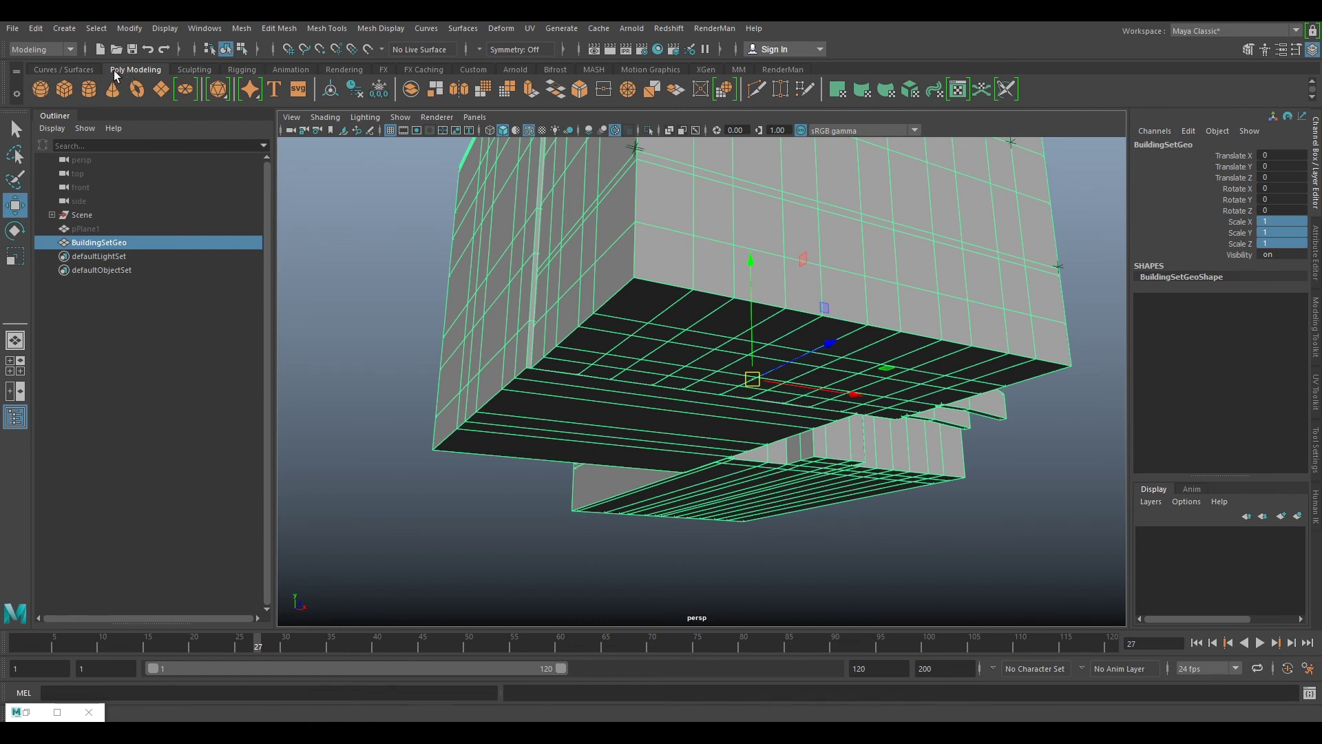
{"action": "left_click", "coordinate": [160, 88]}
{"action": "left_click_drag", "start_coordinate": [766, 390], "coordinate": [766, 354], "text": "alt"}
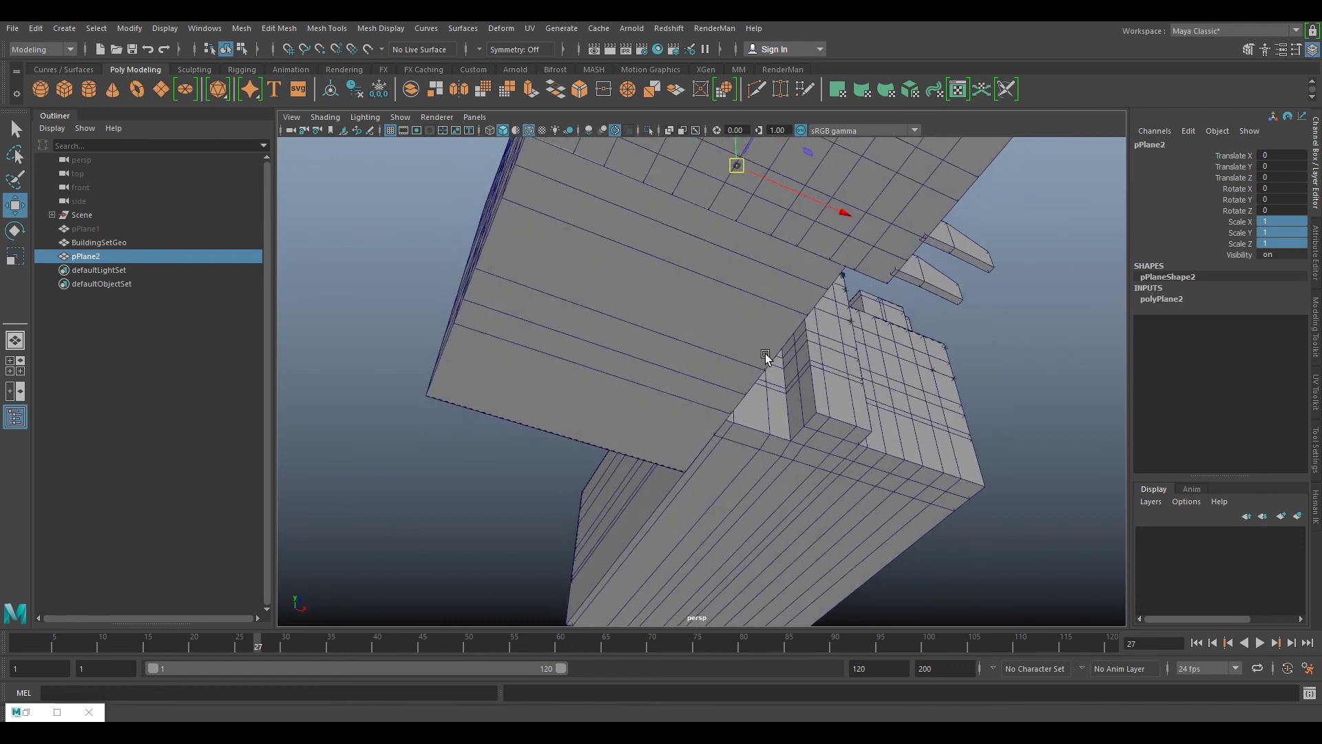
{"action": "middle_click_drag", "start_coordinate": [766, 353], "coordinate": [761, 445], "text": "alt"}
{"action": "right_click_drag", "start_coordinate": [761, 445], "coordinate": [802, 327], "text": "alt"}
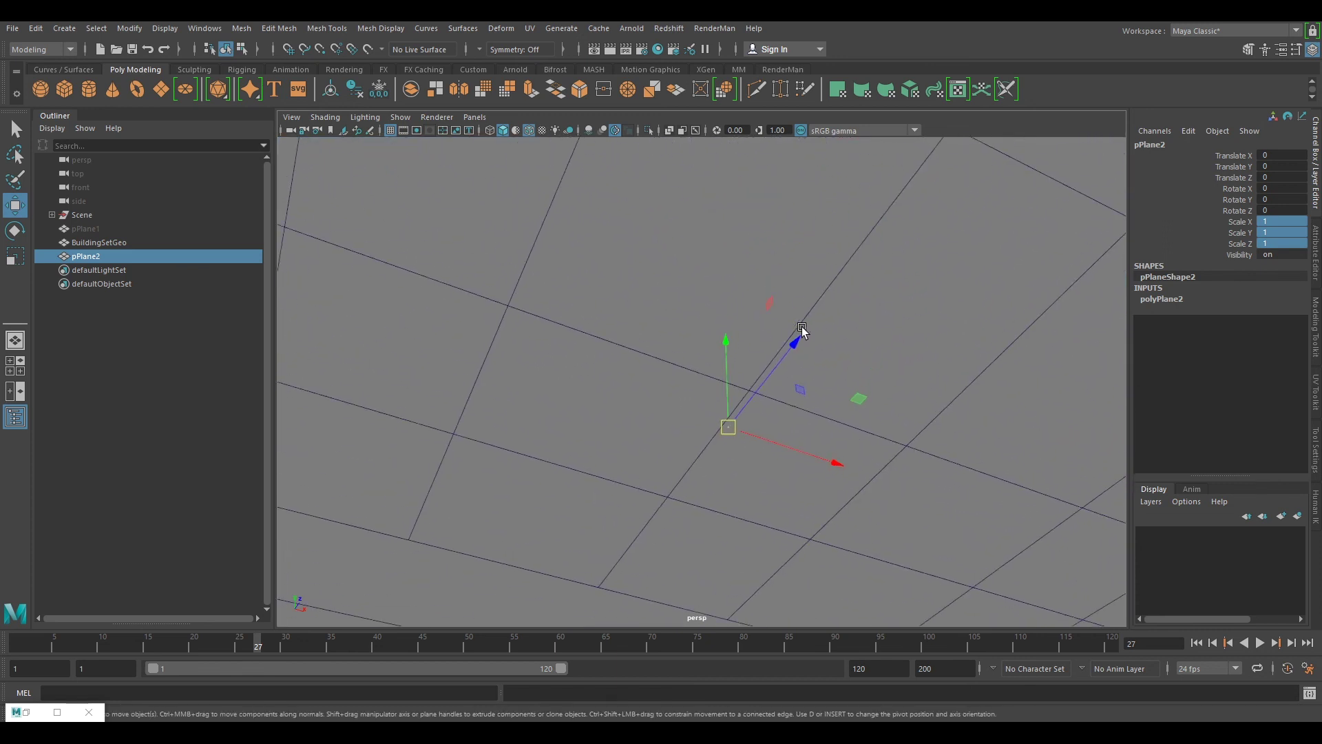
{"action": "key", "text": "r"}
{"action": "left_click_drag", "start_coordinate": [728, 419], "coordinate": [959, 369]}
{"action": "right_click_drag", "start_coordinate": [959, 369], "coordinate": [730, 348], "text": "alt"}
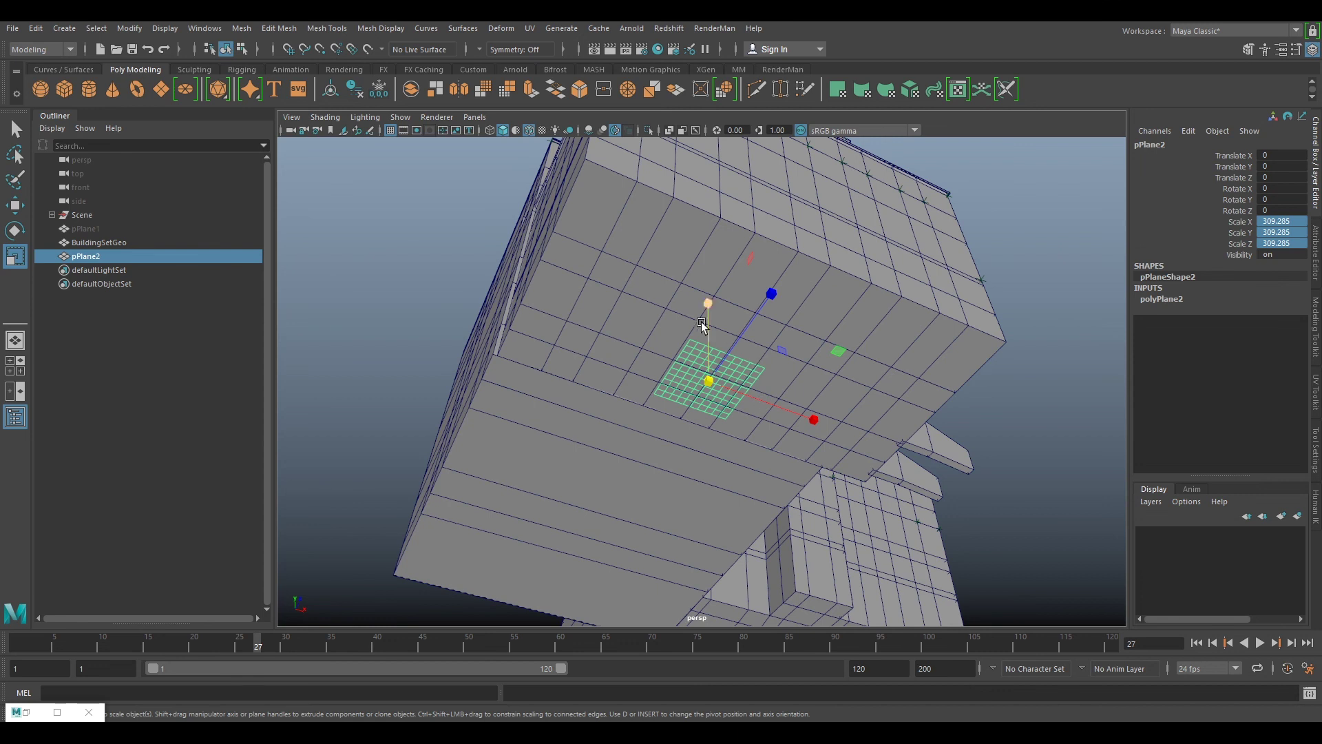
{"action": "key", "text": "Delete"}
Step: Select BuildingSetGeo and examine its pivot placement at the building's base from several angles
{"action": "left_click", "coordinate": [740, 314]}
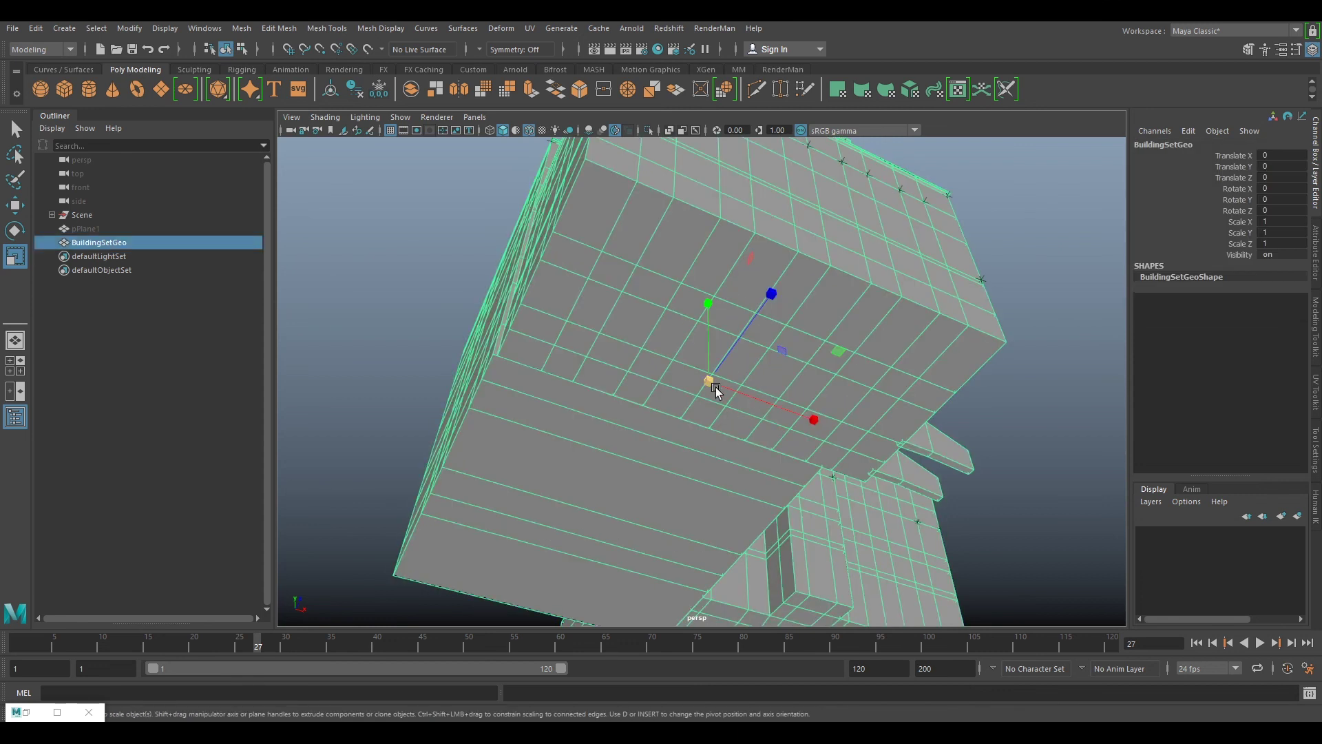
{"action": "left_click_drag", "start_coordinate": [811, 275], "coordinate": [788, 312], "text": "alt"}
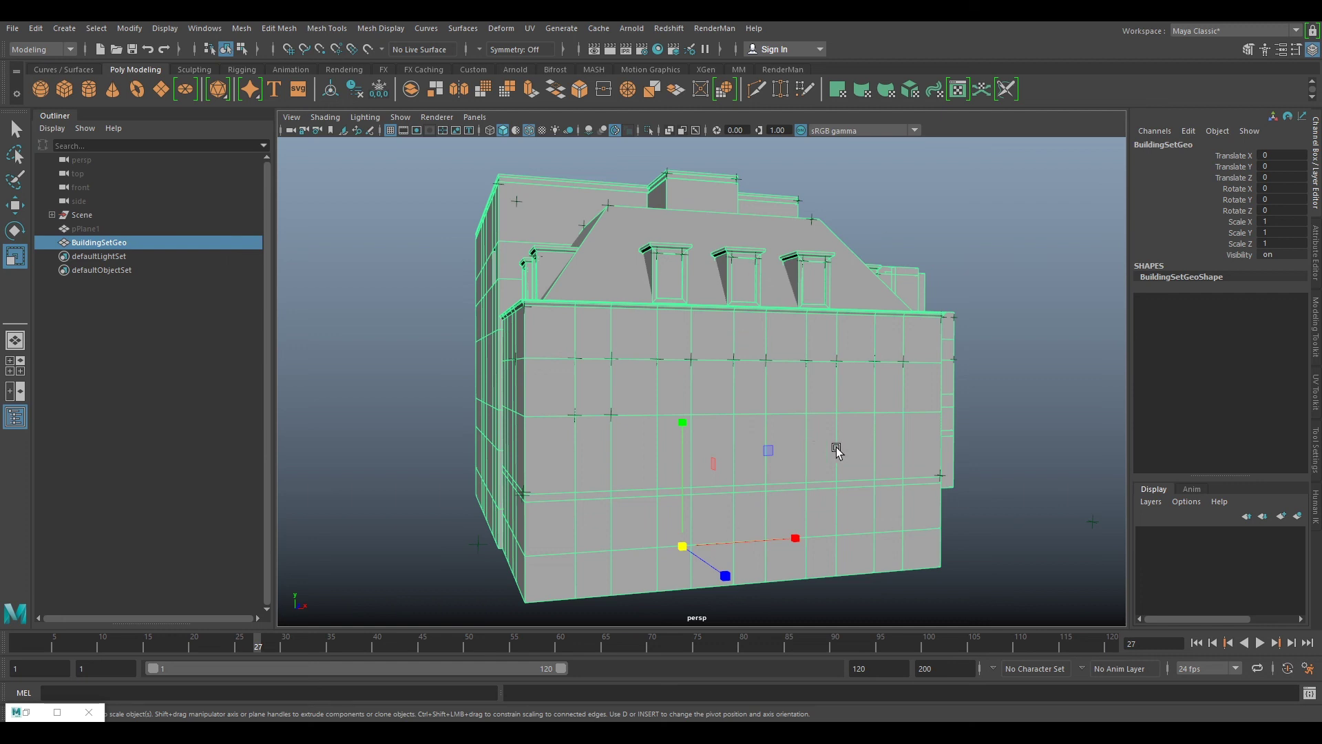
{"action": "left_click_drag", "start_coordinate": [602, 410], "coordinate": [634, 411], "text": "alt"}
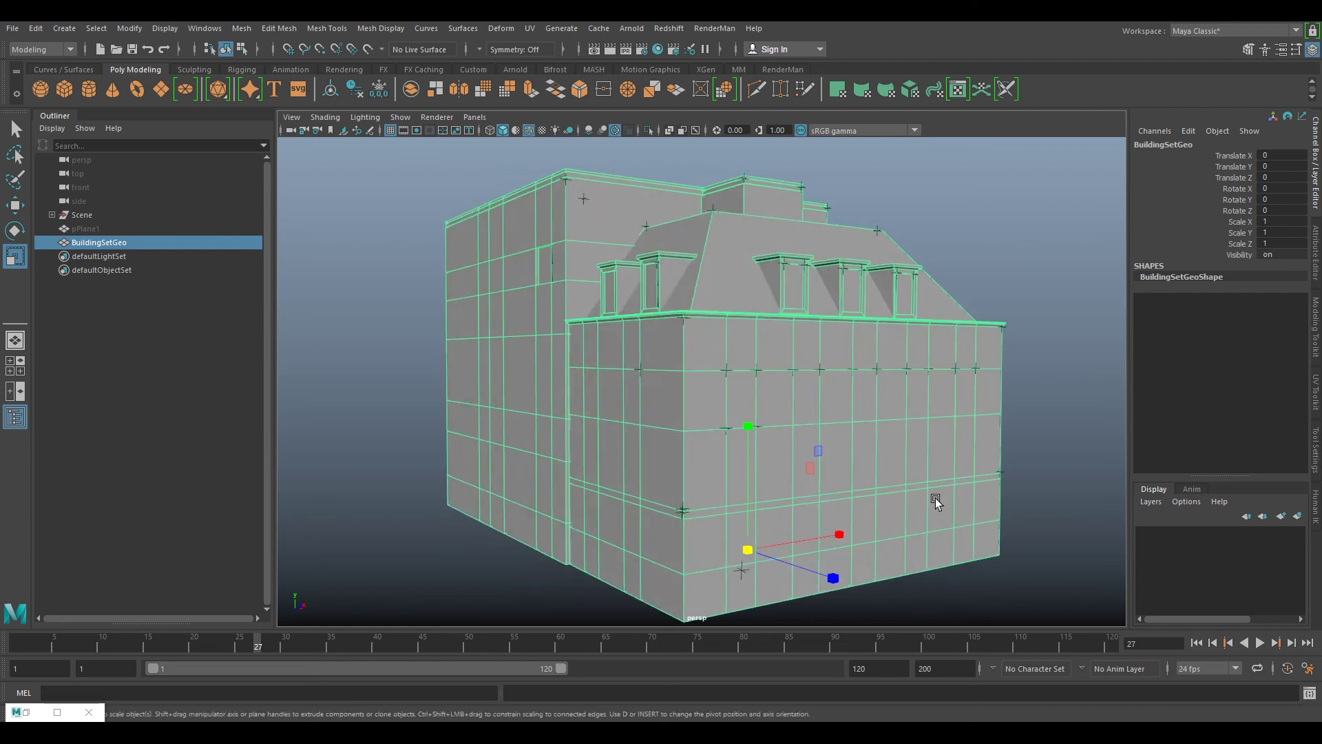